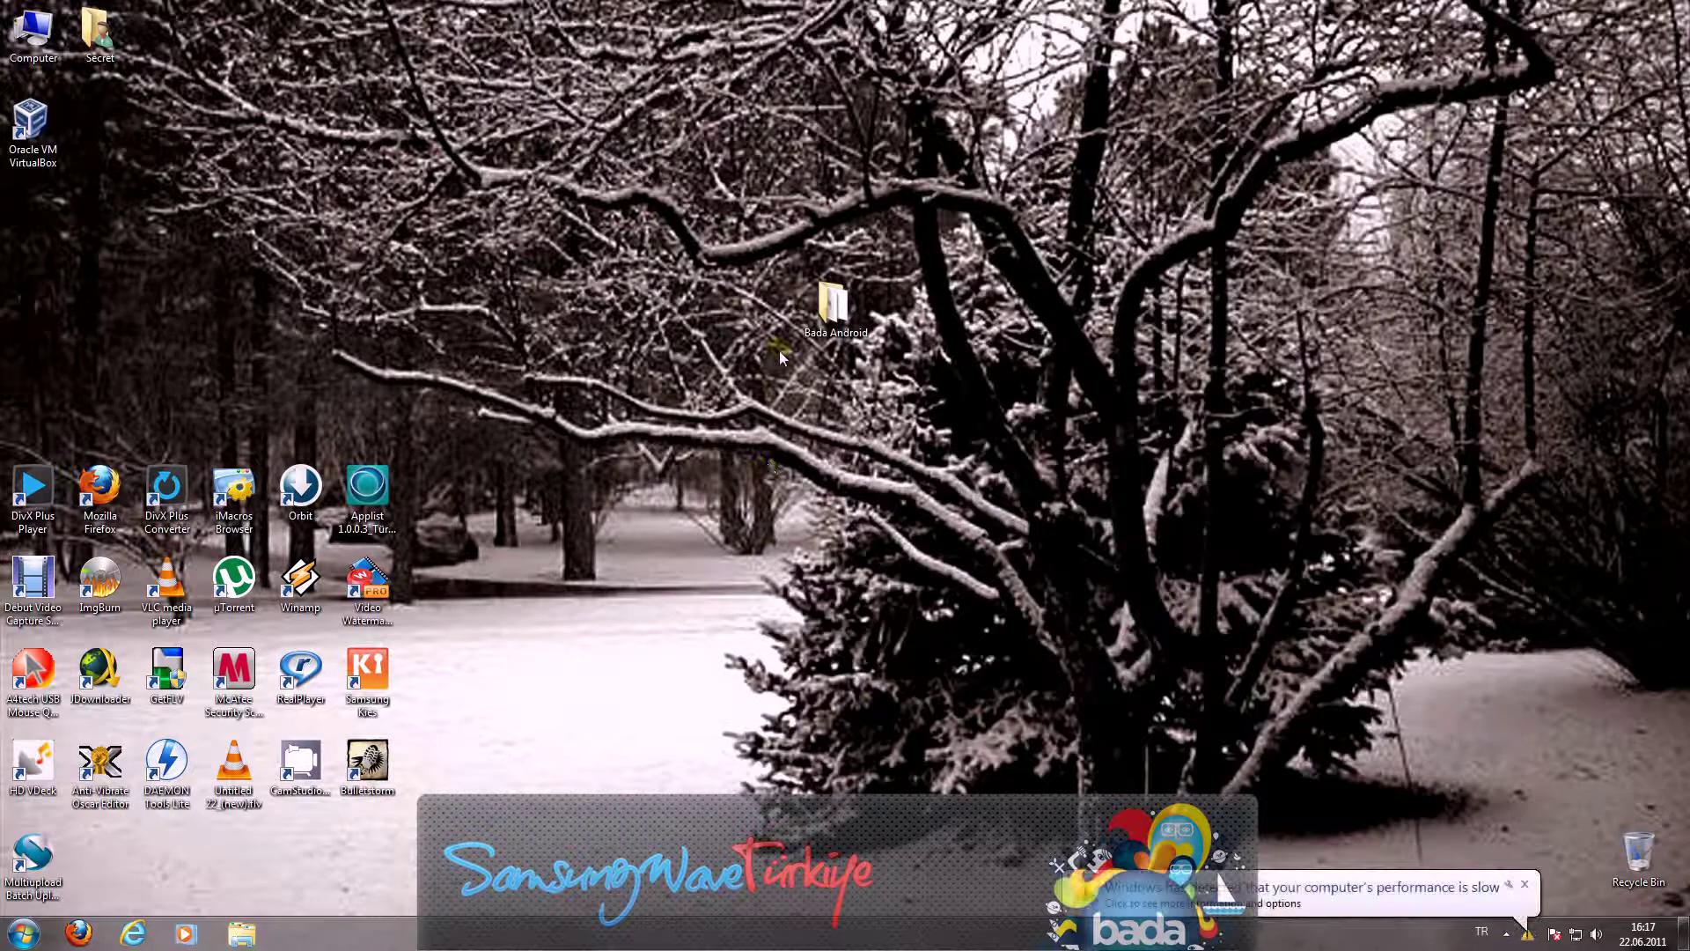
Step: Look through the Bada Android folder for the Ubuntu ISO and the VirtualBox archive, and close the folder
double_click(859, 308)
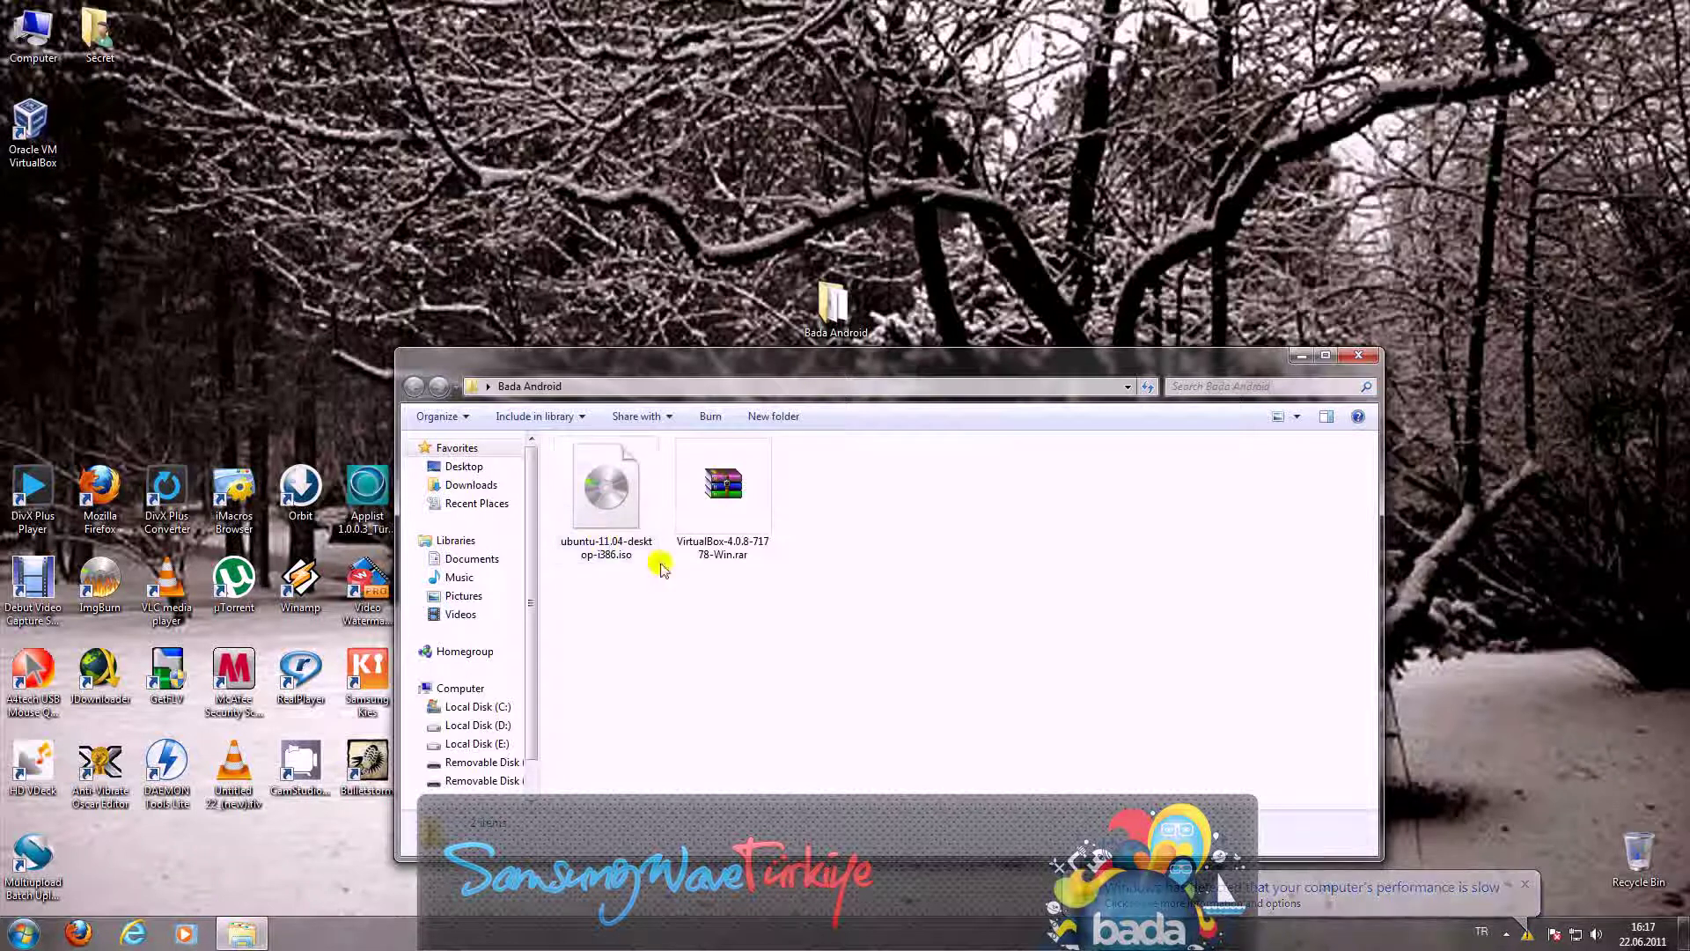
mouse_move(717, 553)
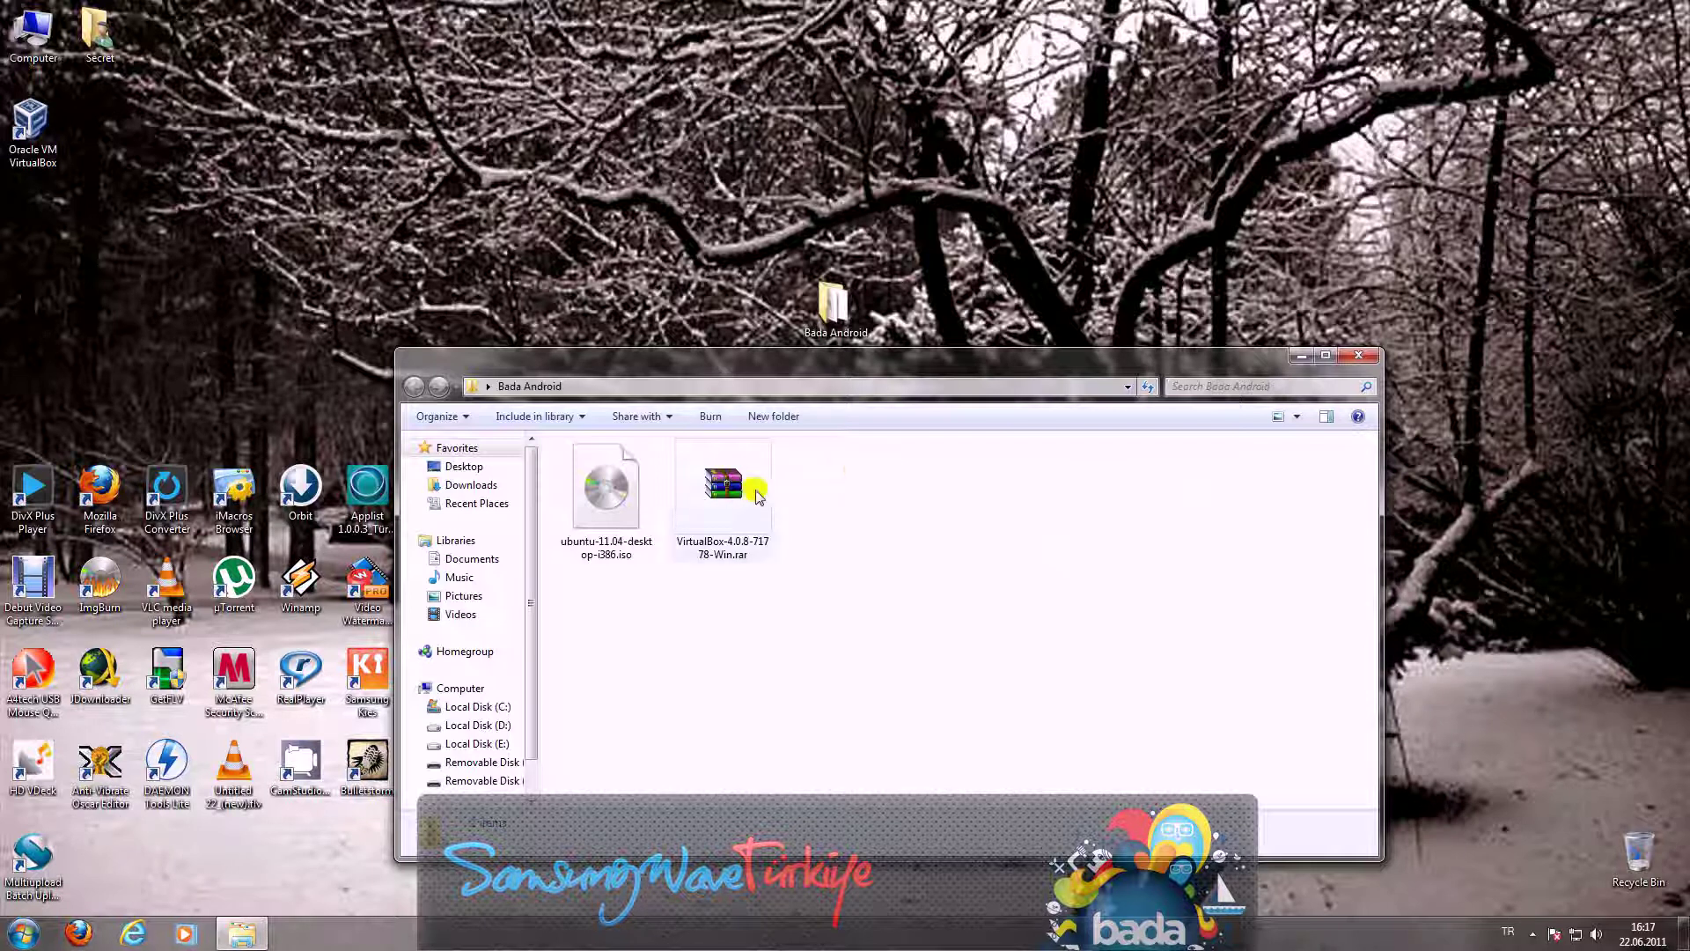
left_click(1363, 356)
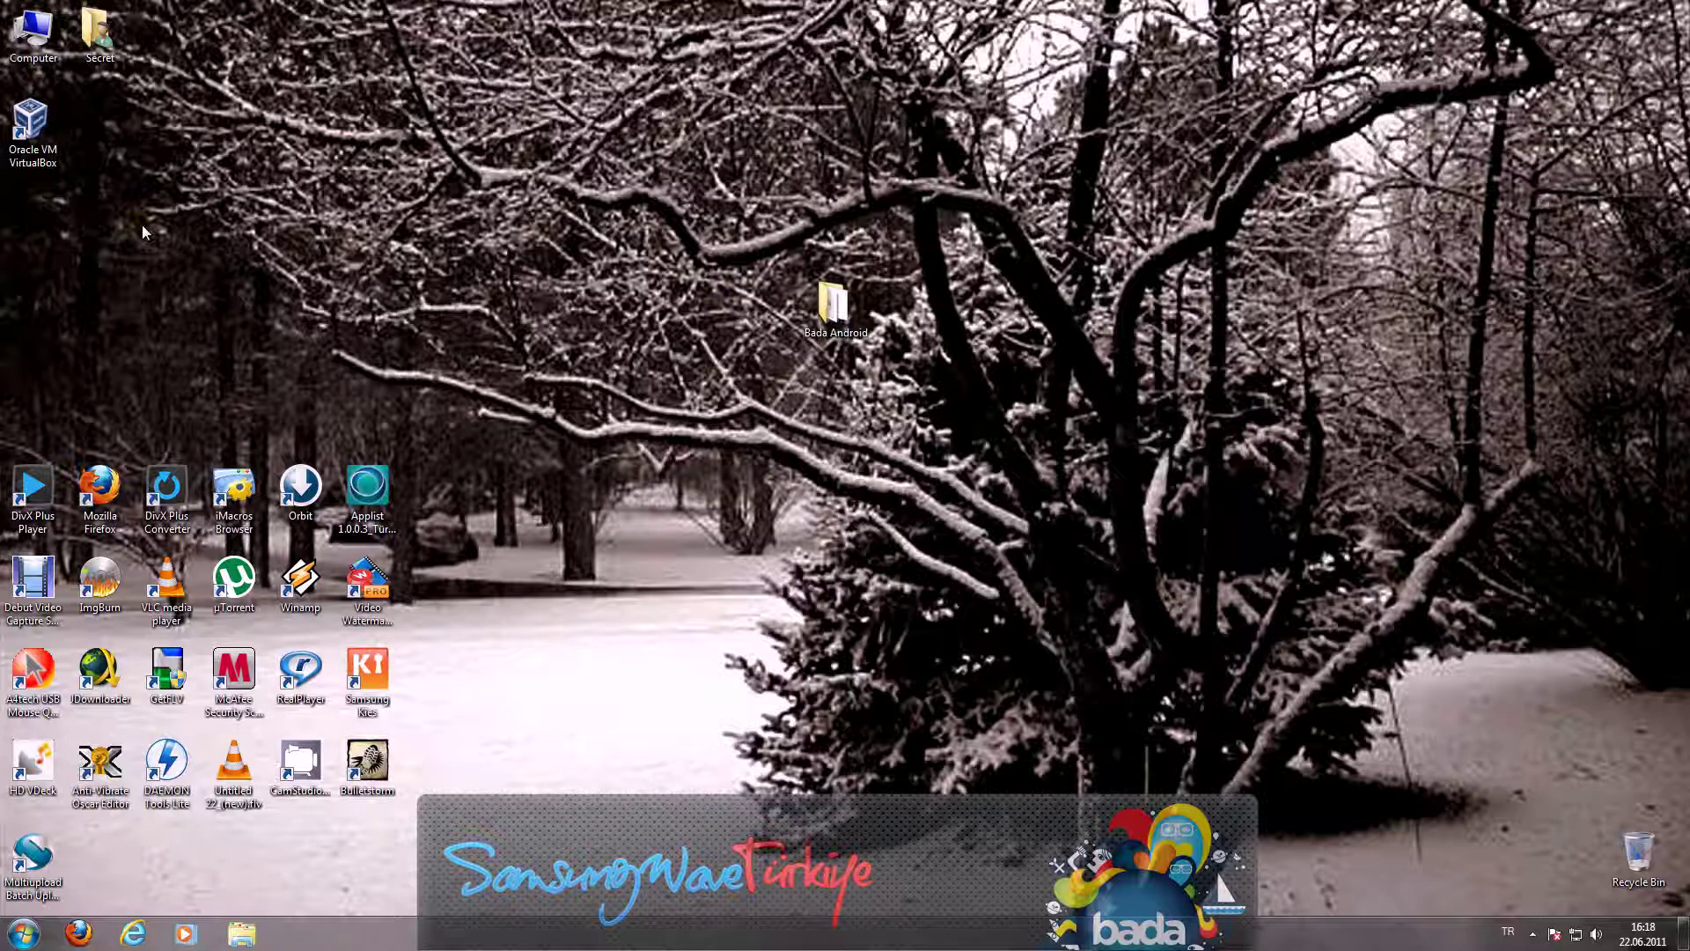
Step: Open Oracle VM VirtualBox and start the Ubuntu virtual machine
left_click(31, 162)
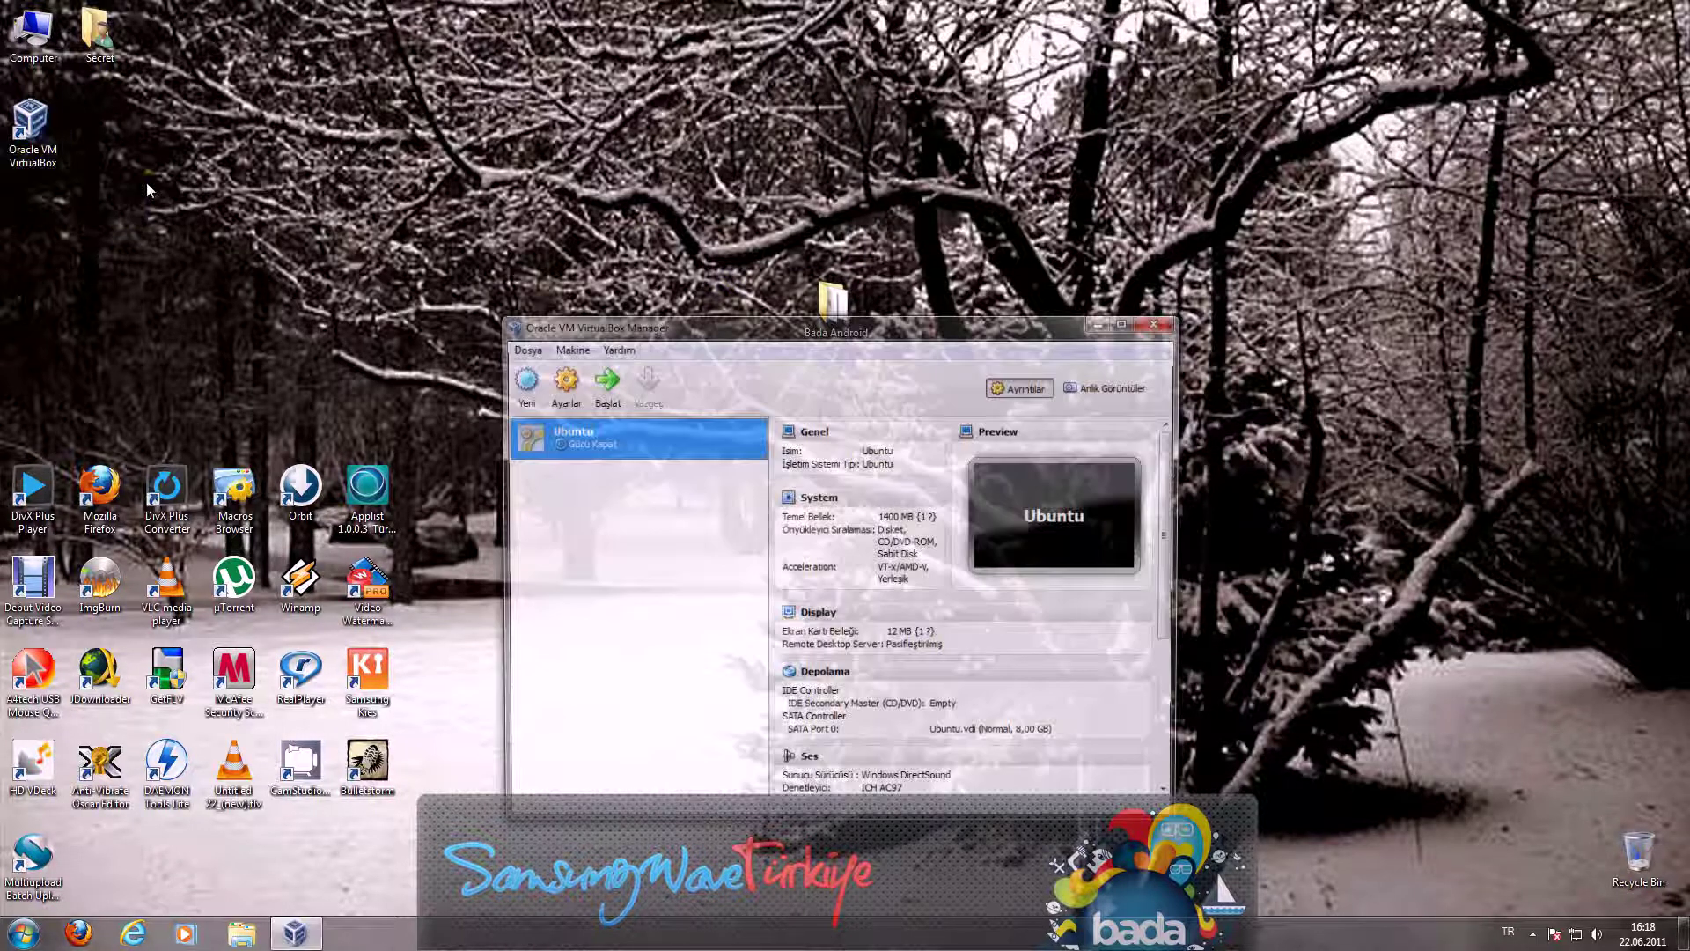
left_click(628, 447)
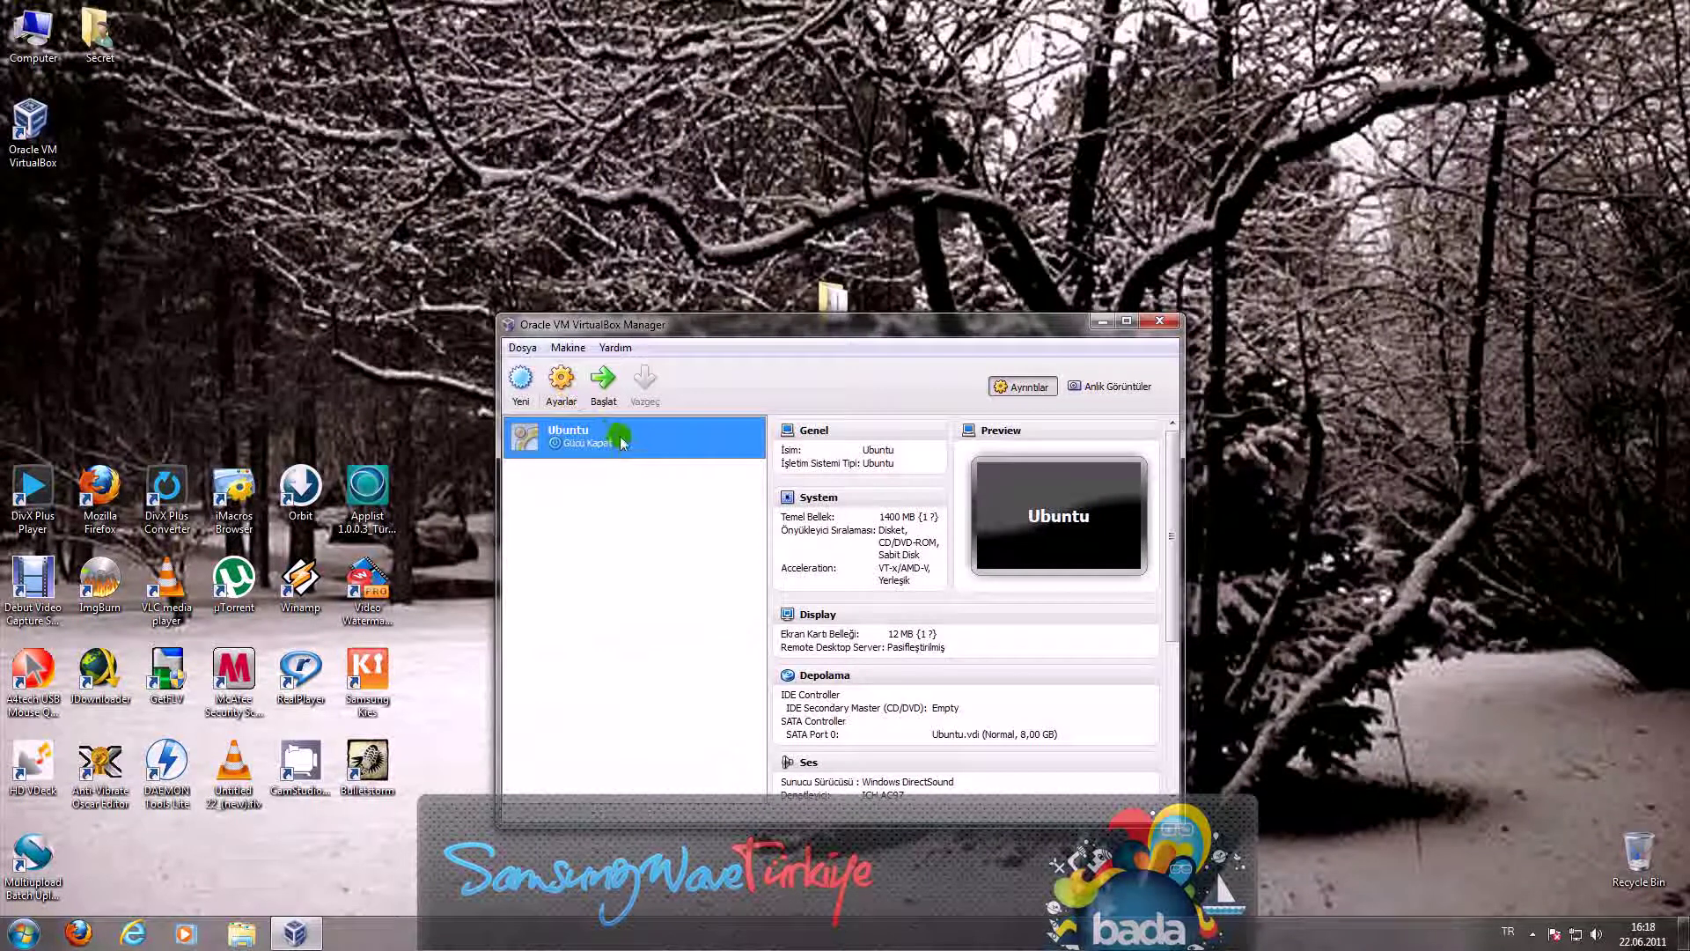
double_click(625, 445)
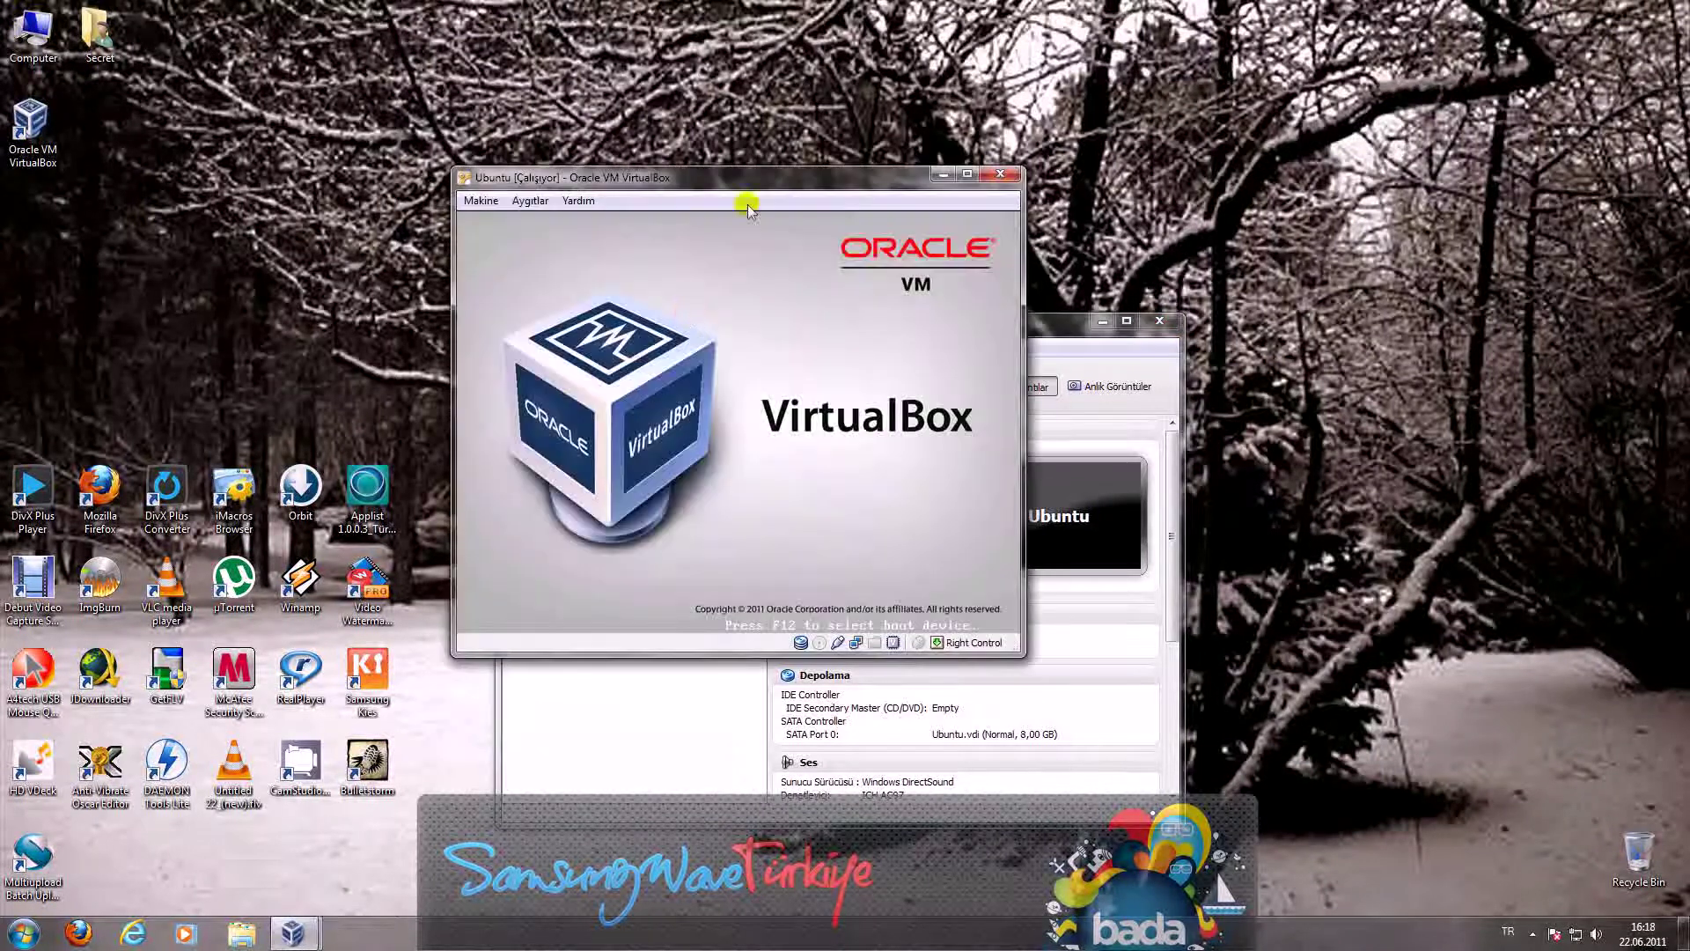
left_click_drag(757, 185, 898, 321)
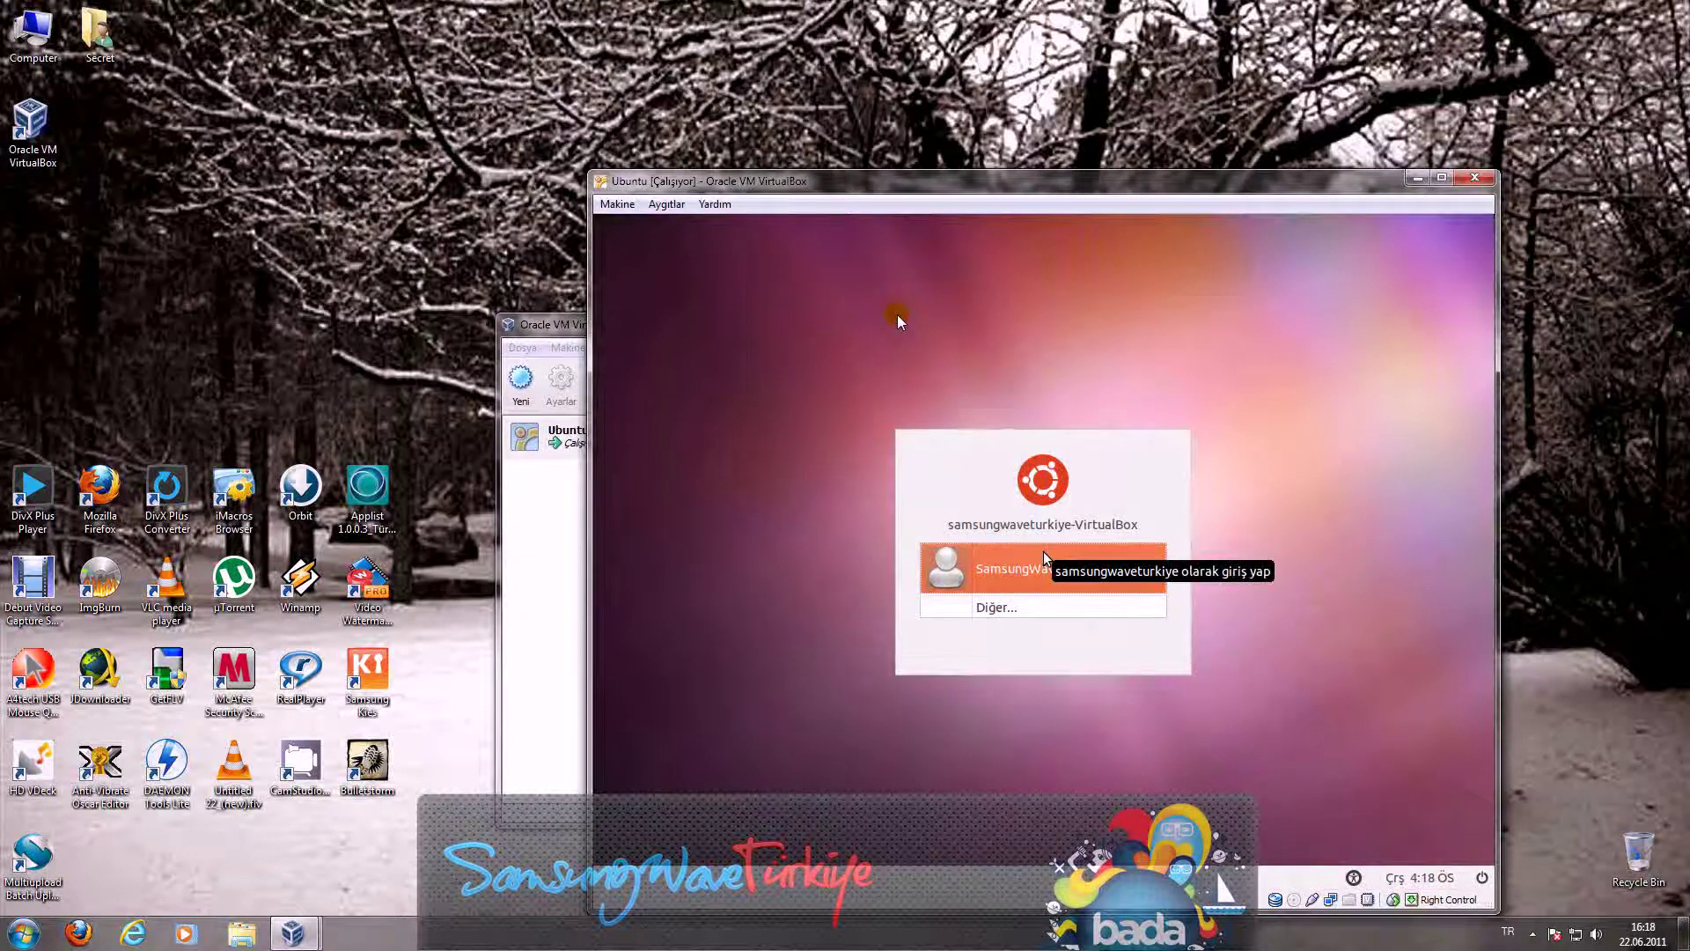
Step: Log in to the Ubuntu account by entering its password, and reposition the virtual machine window on the host desktop
left_click(990, 578)
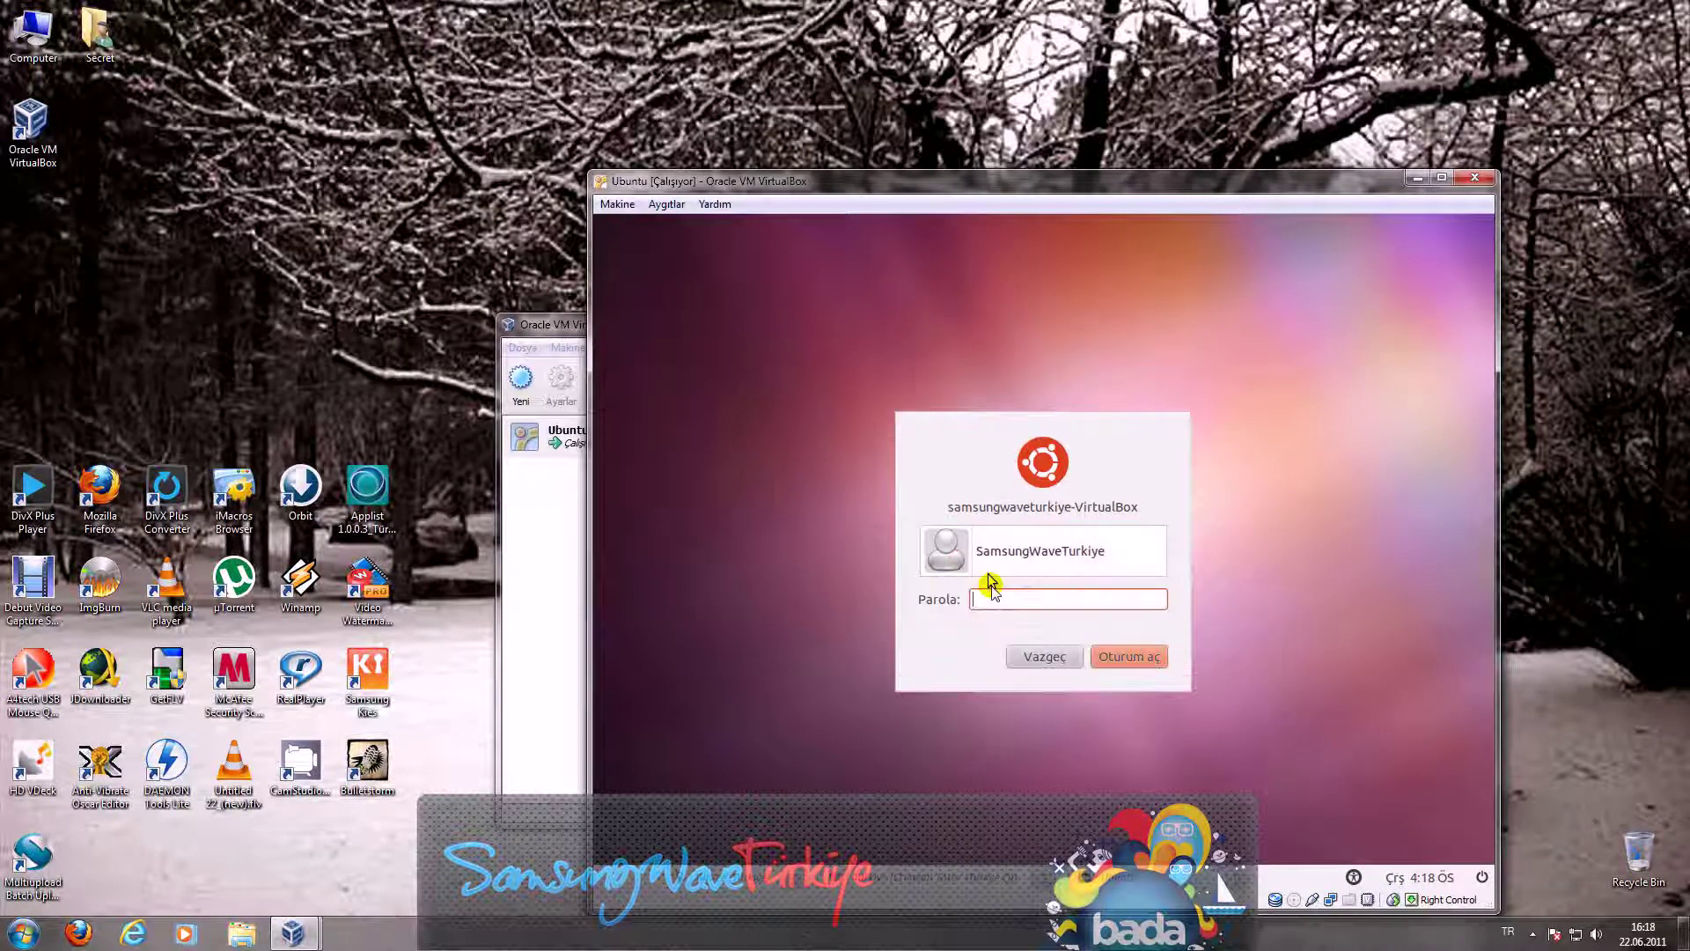
type("*****")
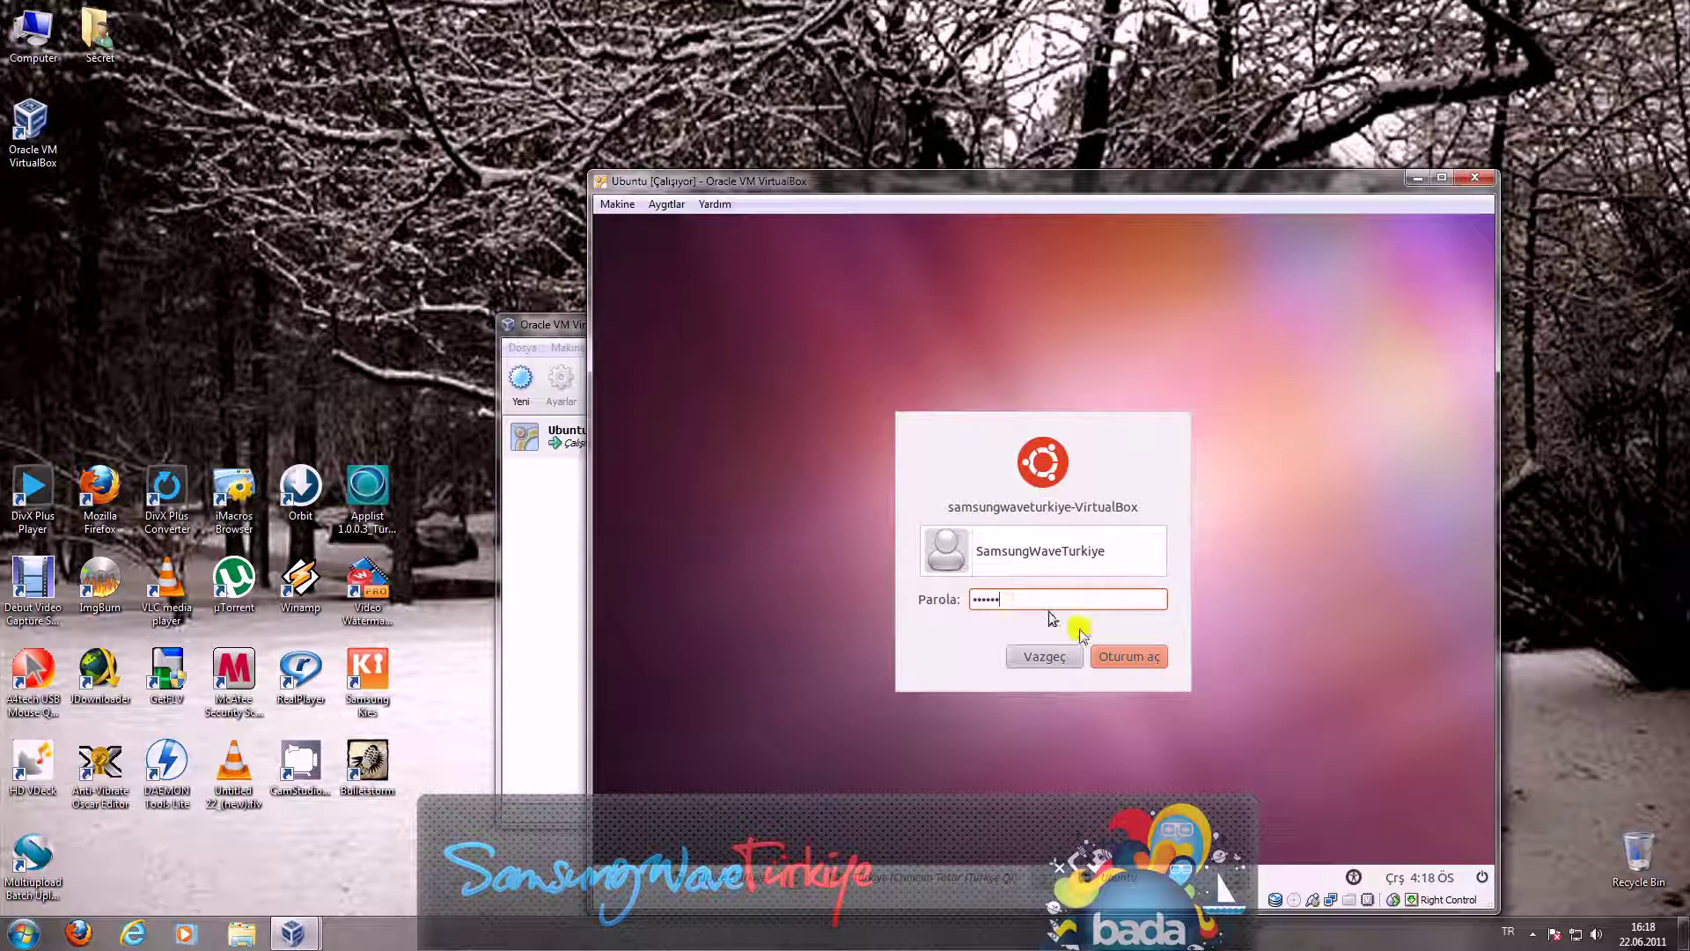
left_click(1114, 655)
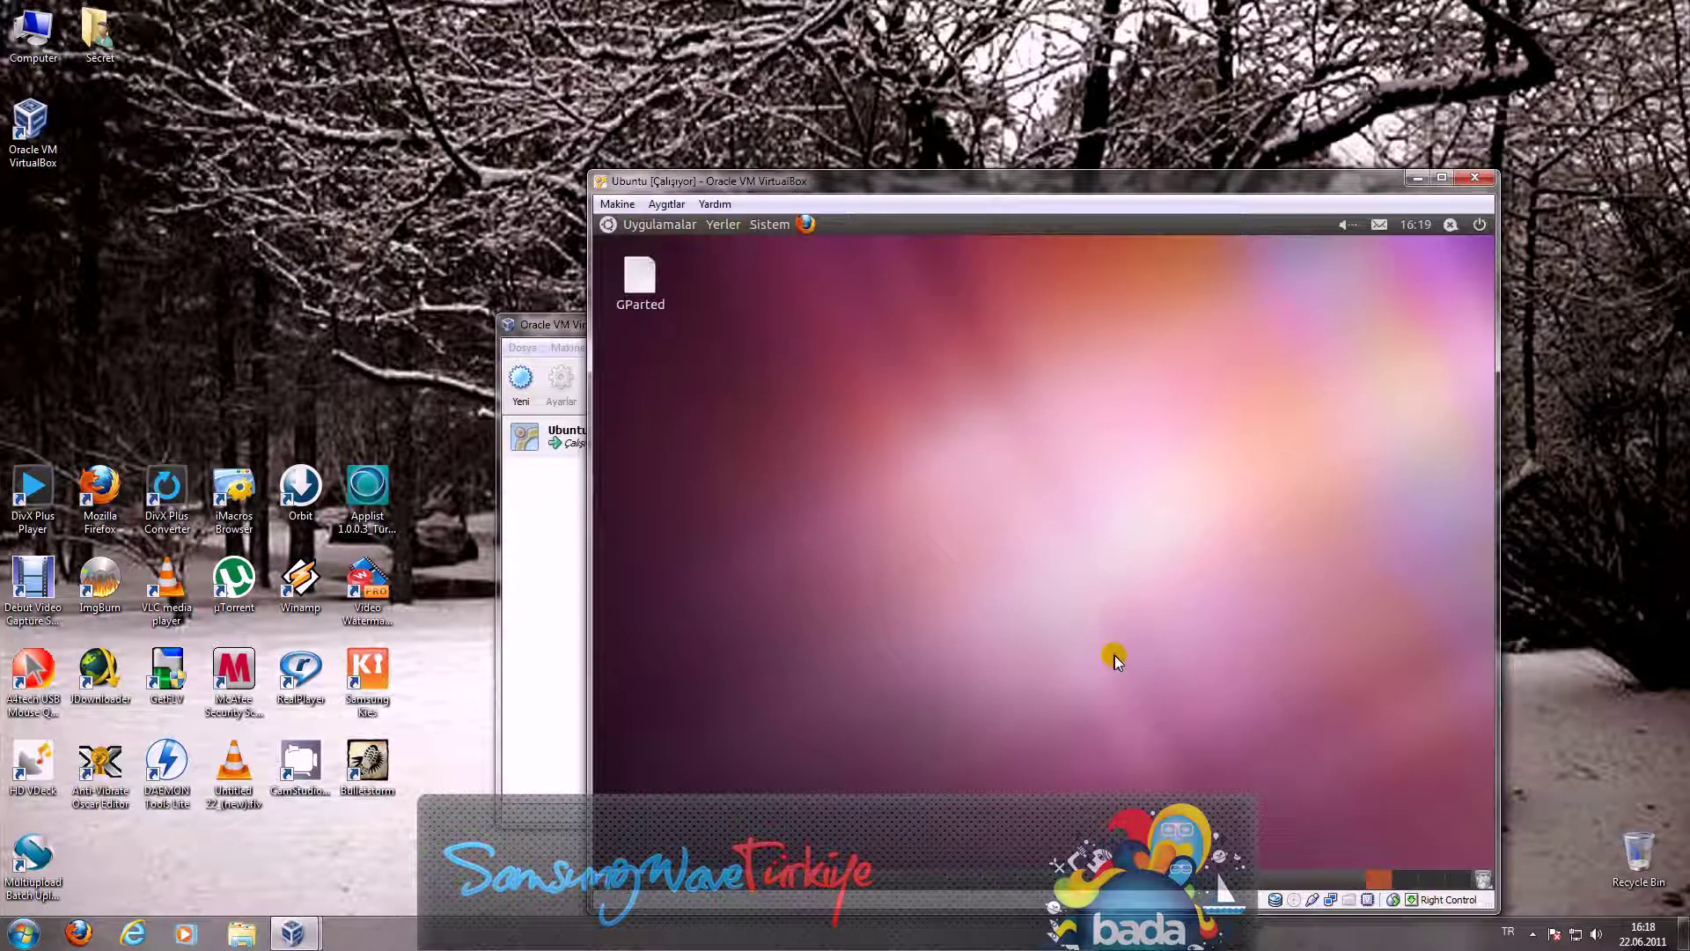
left_click_drag(809, 446, 618, 252)
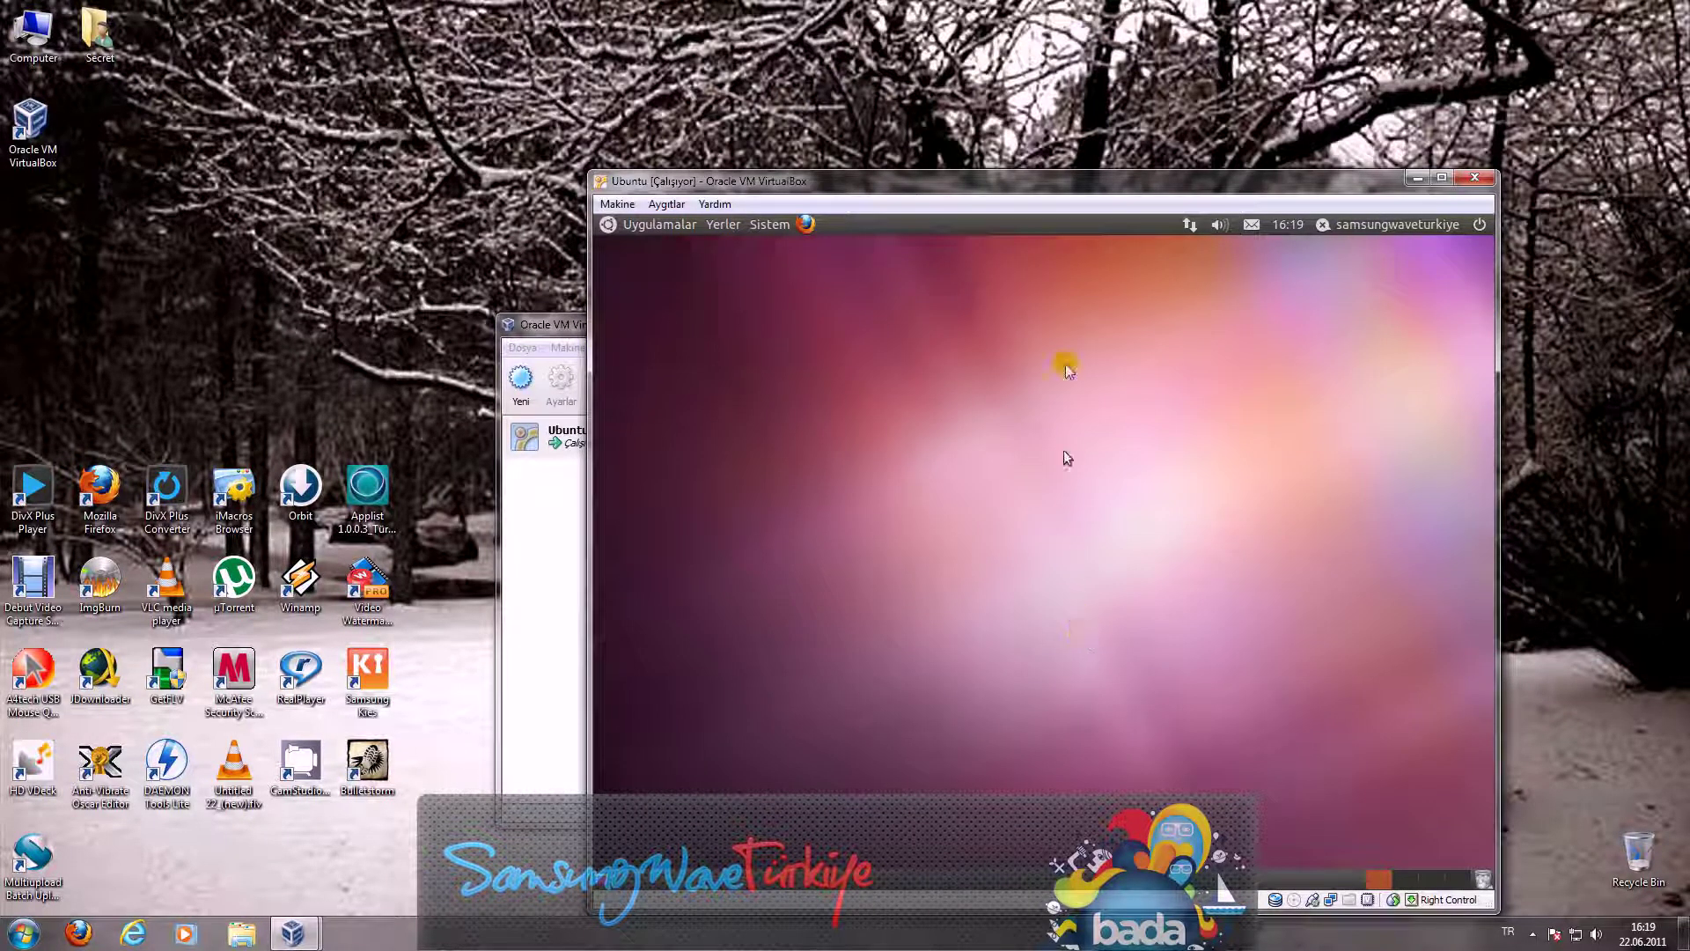
left_click_drag(1107, 192, 990, 195)
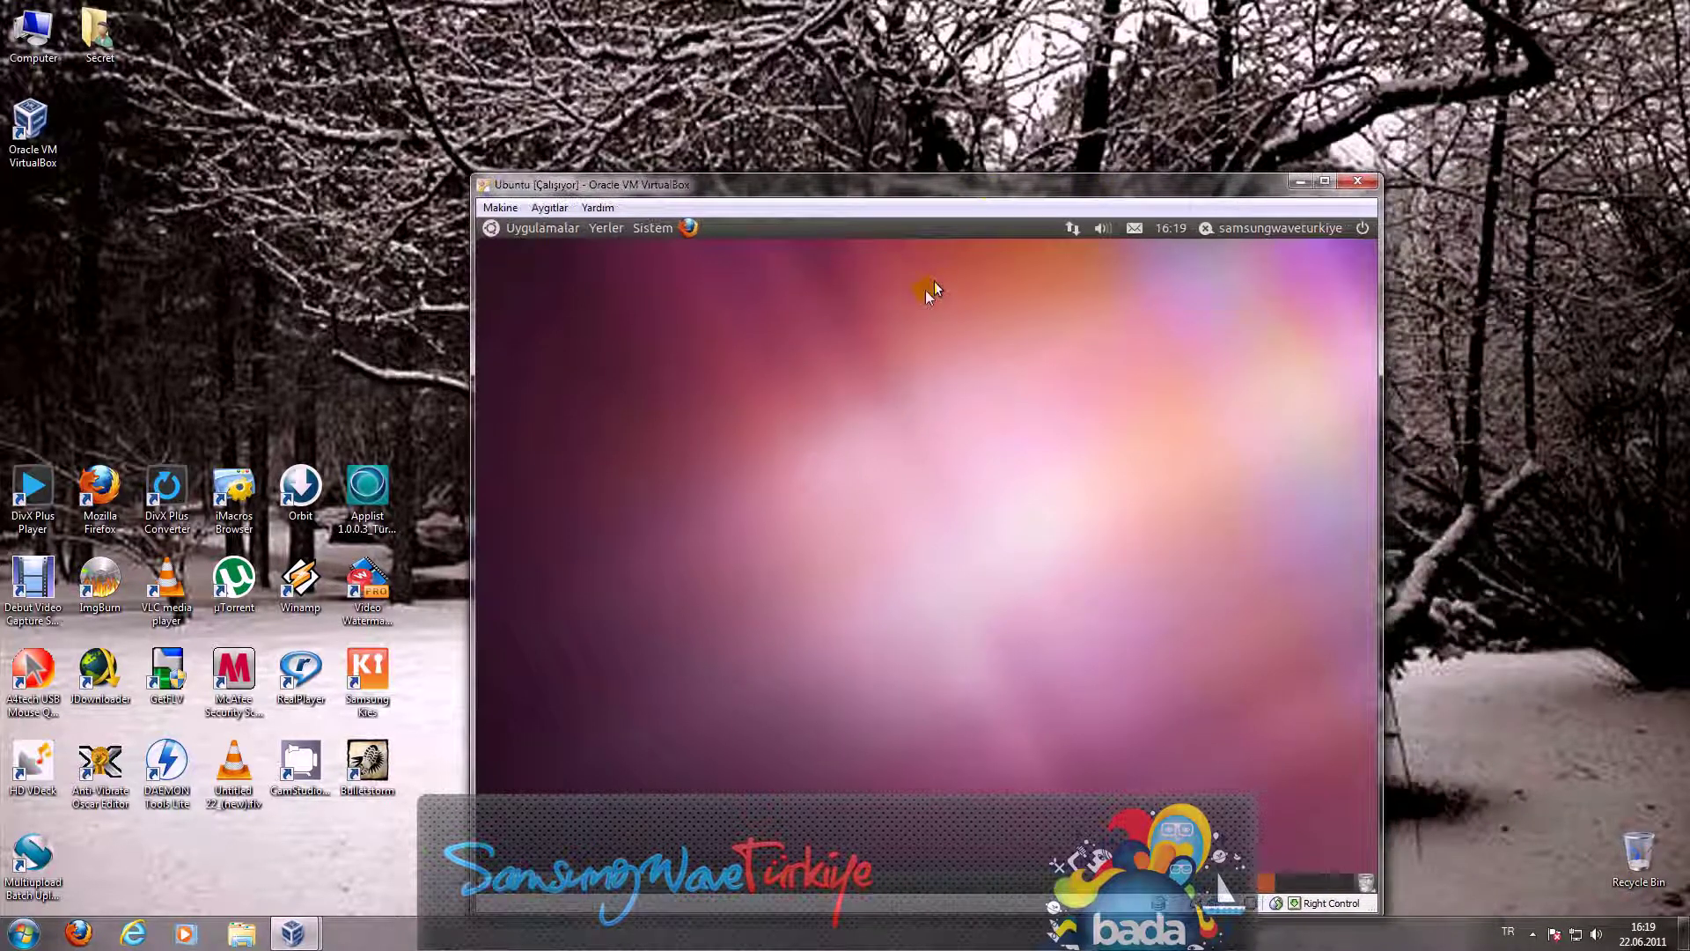
Step: Open the Ubuntu Software Center and search it for gparted
left_click(540, 232)
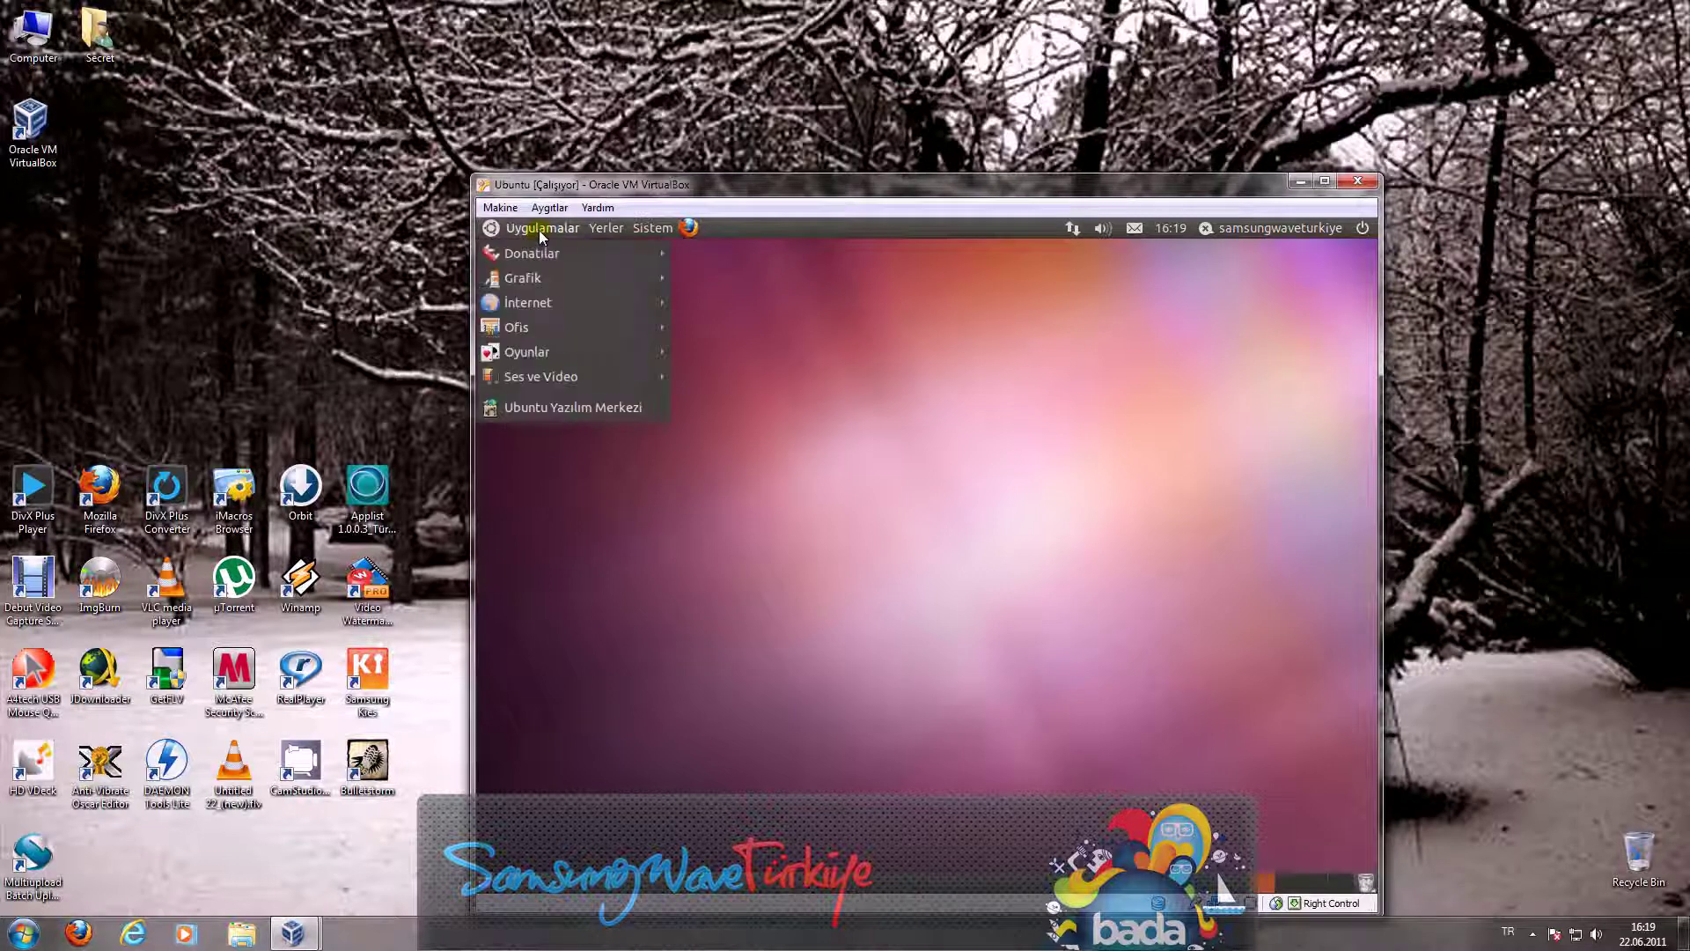
left_click(552, 410)
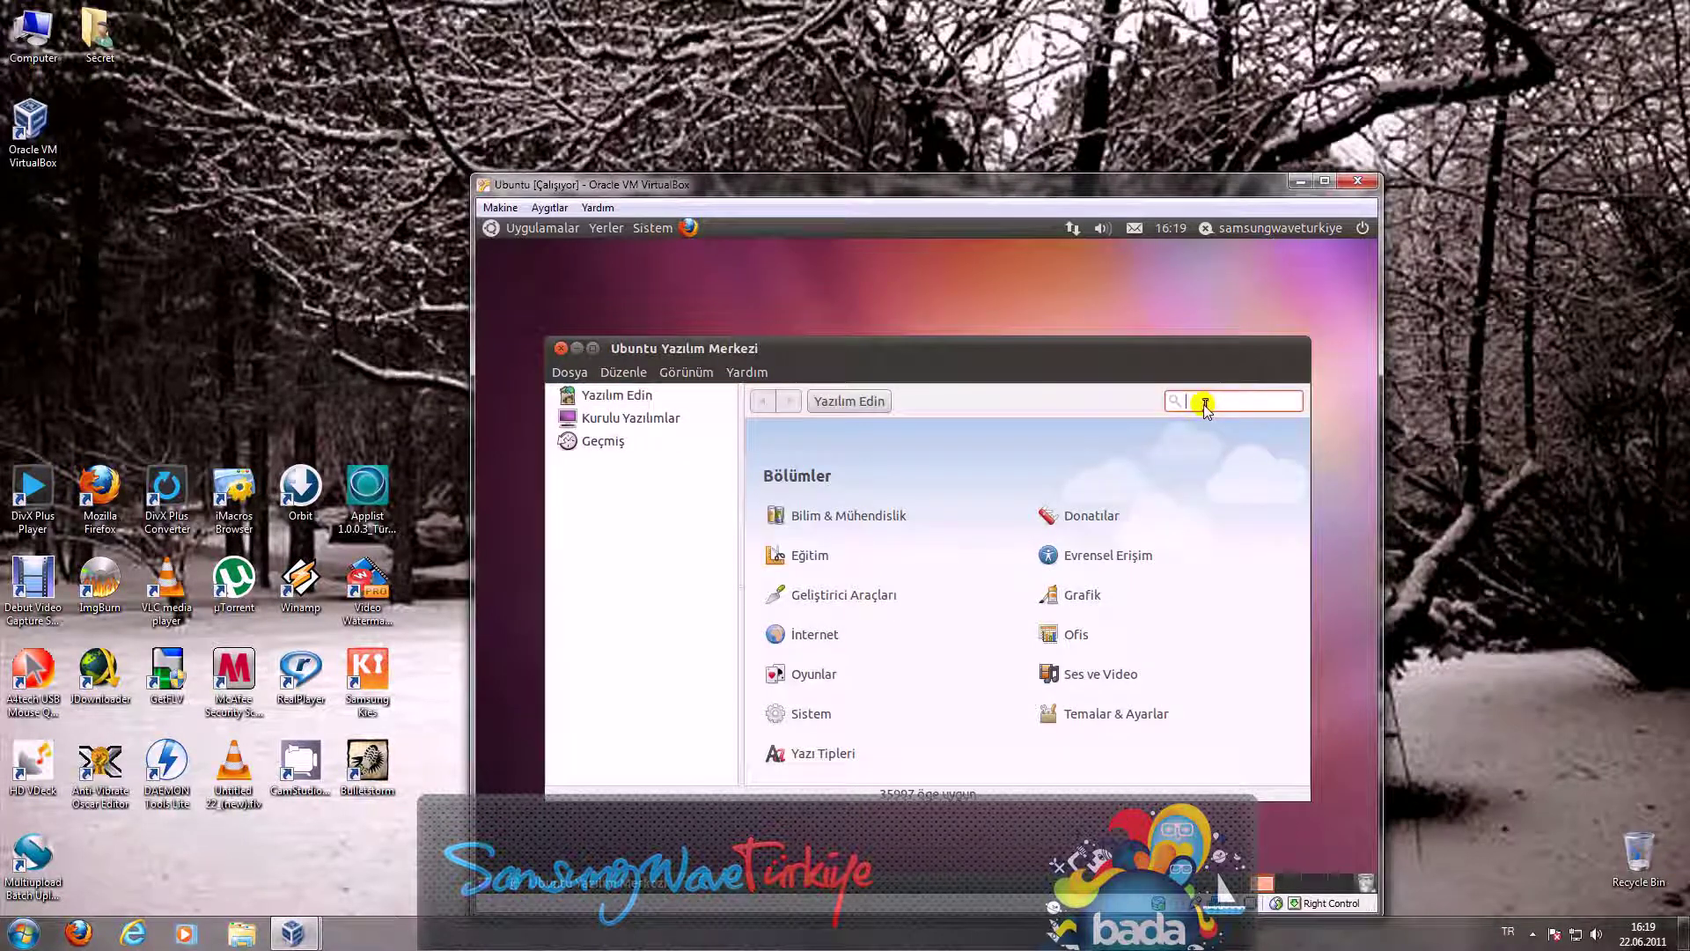
type("g")
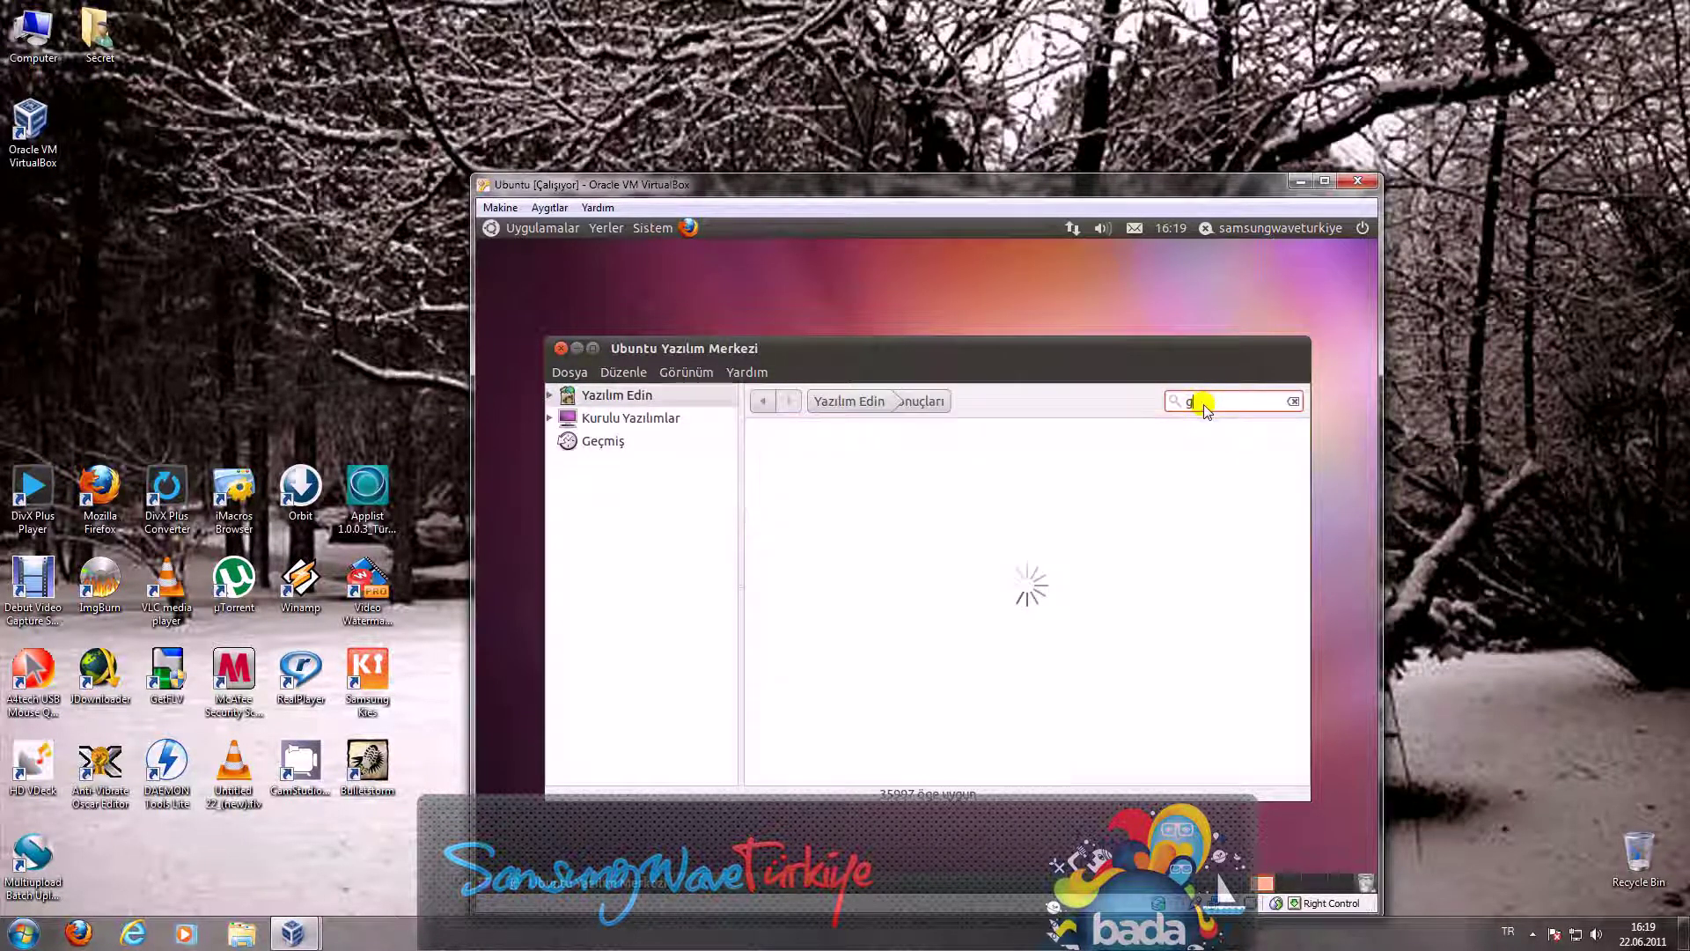
type("parted")
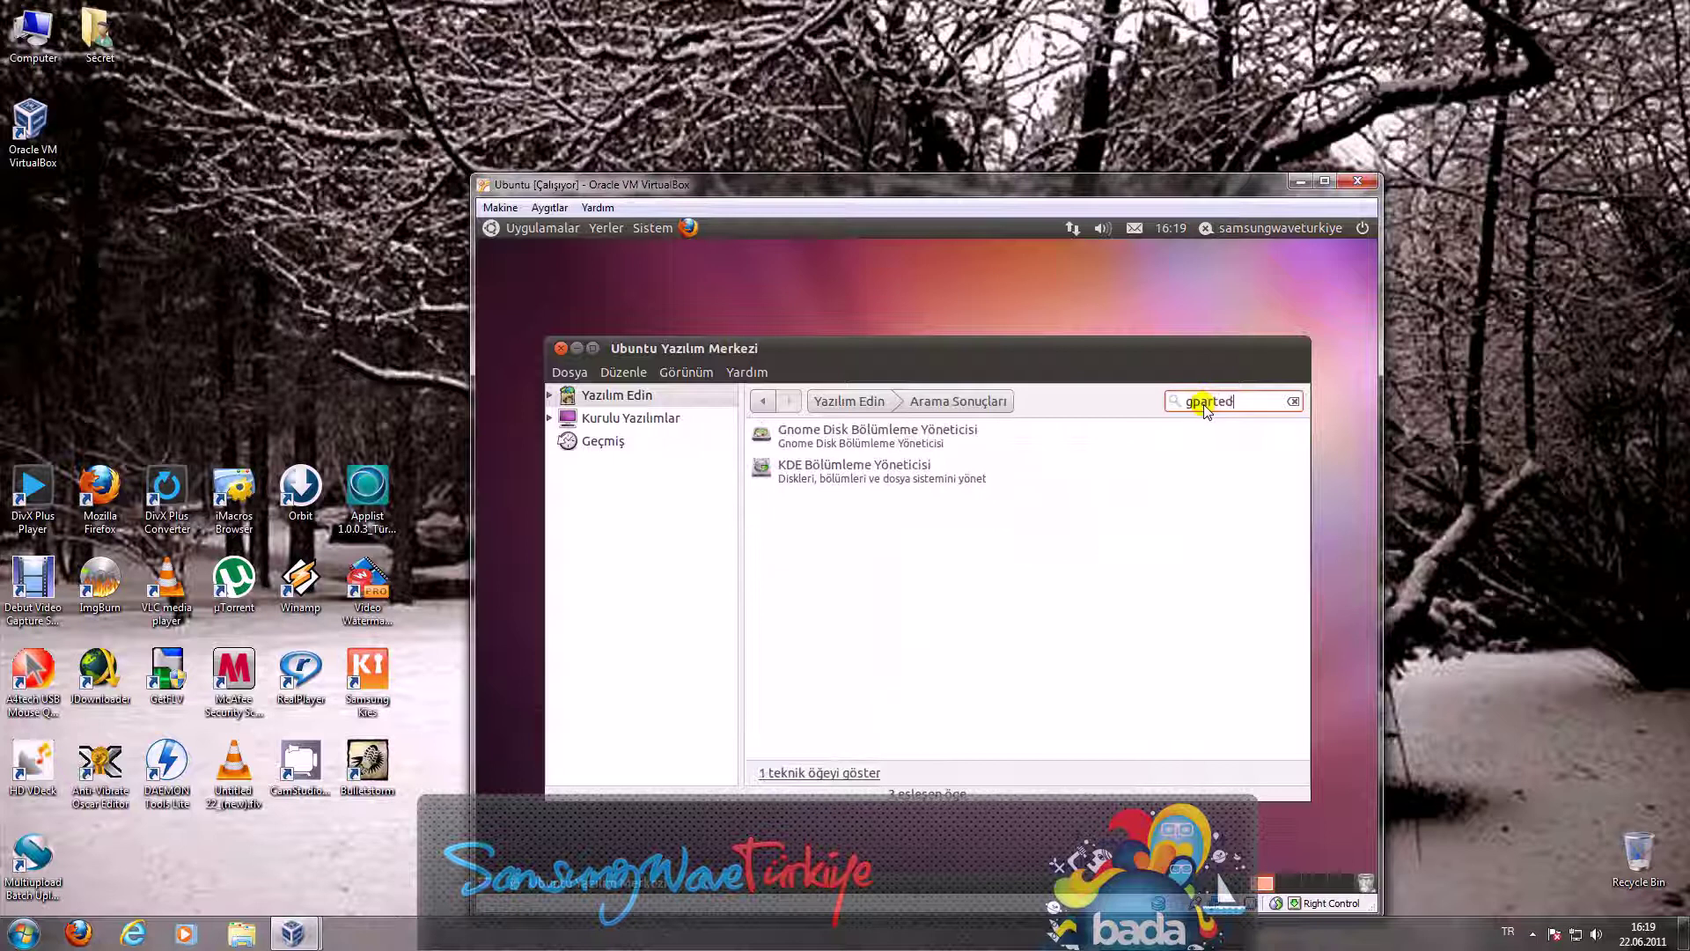
Step: Install Gnome Disk Bölümleme Yöneticisi, authorizing it with the account password, and close the Software Center
double_click(907, 438)
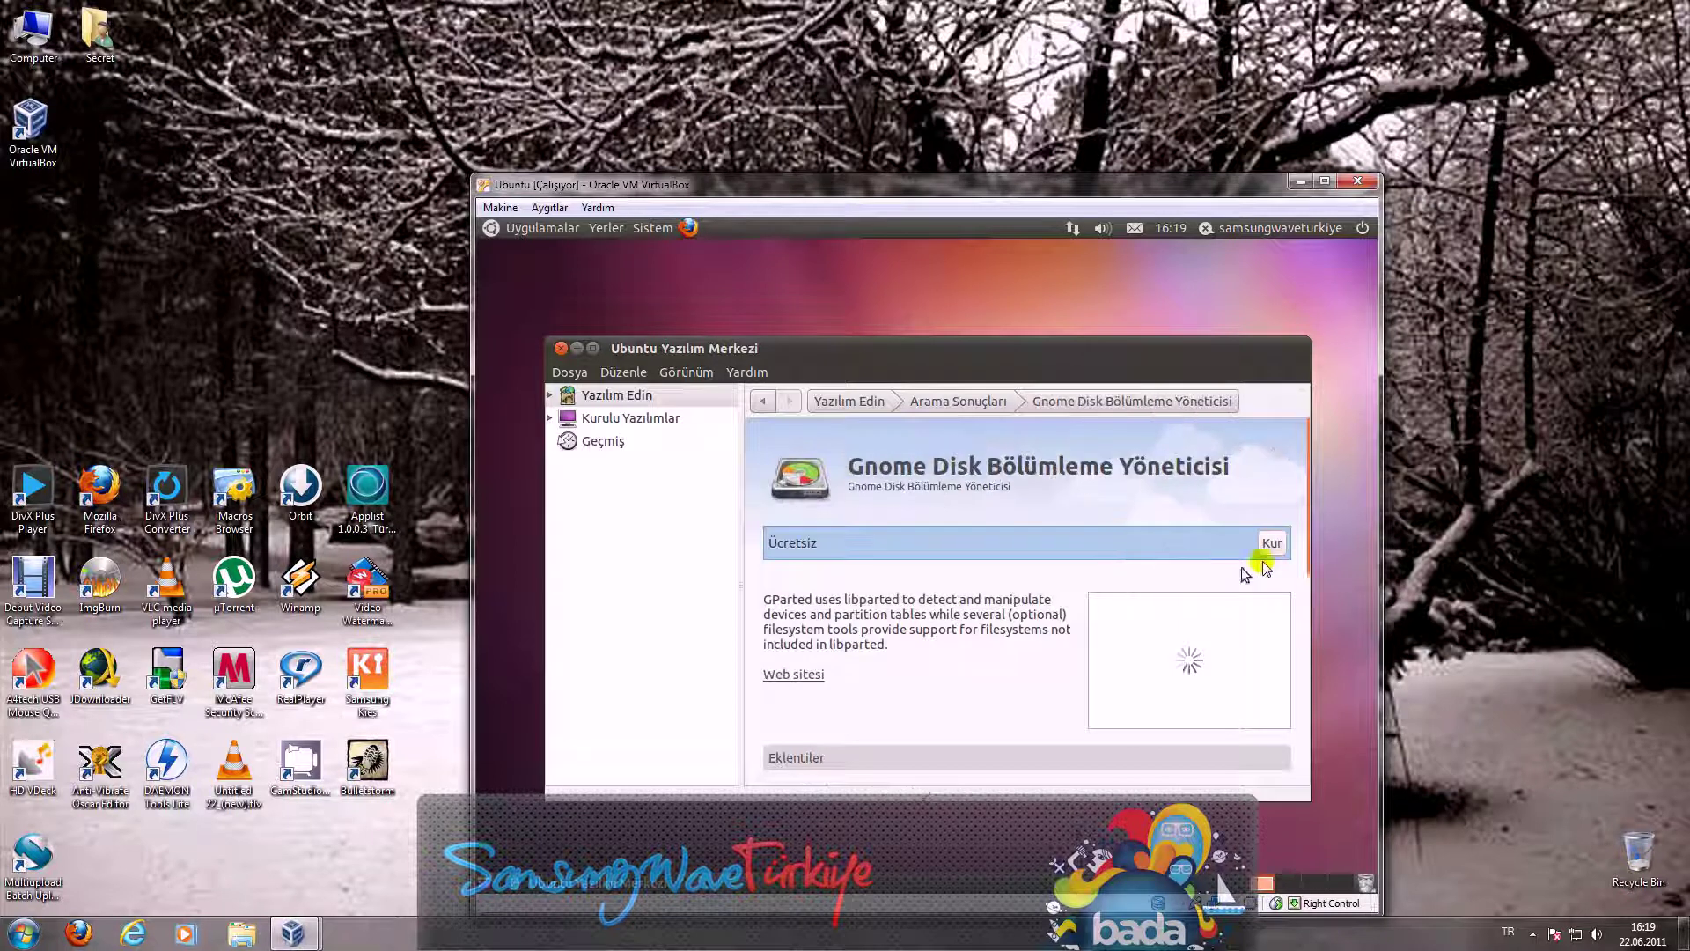
left_click(1272, 552)
type("••••")
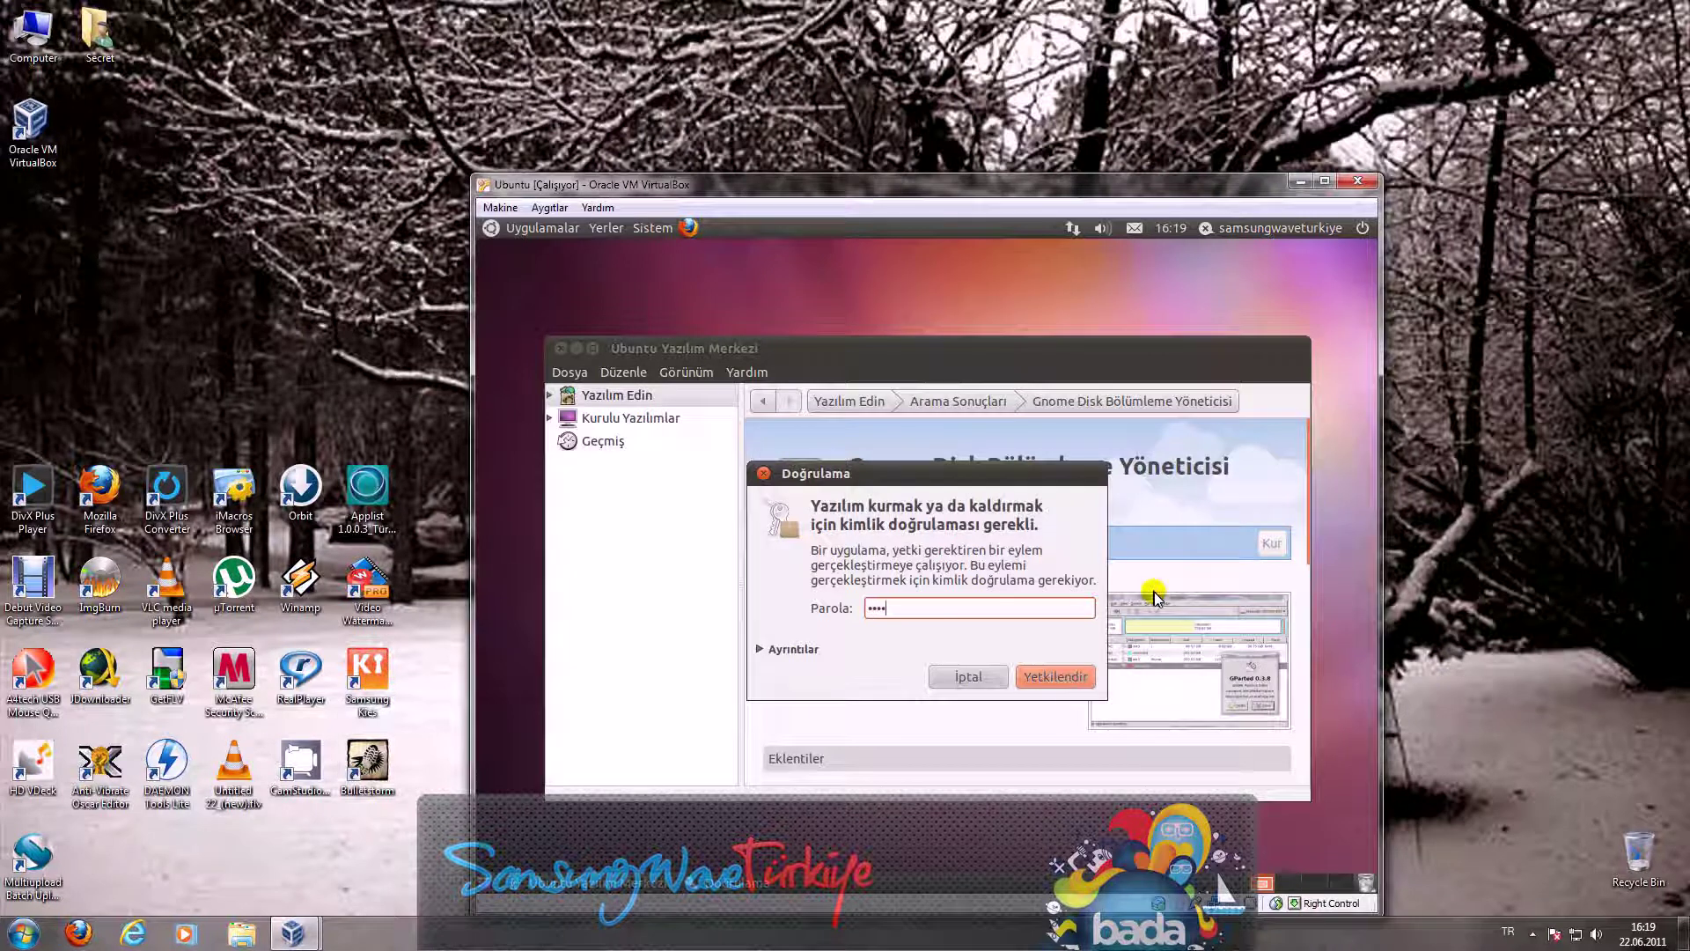
left_click(1028, 678)
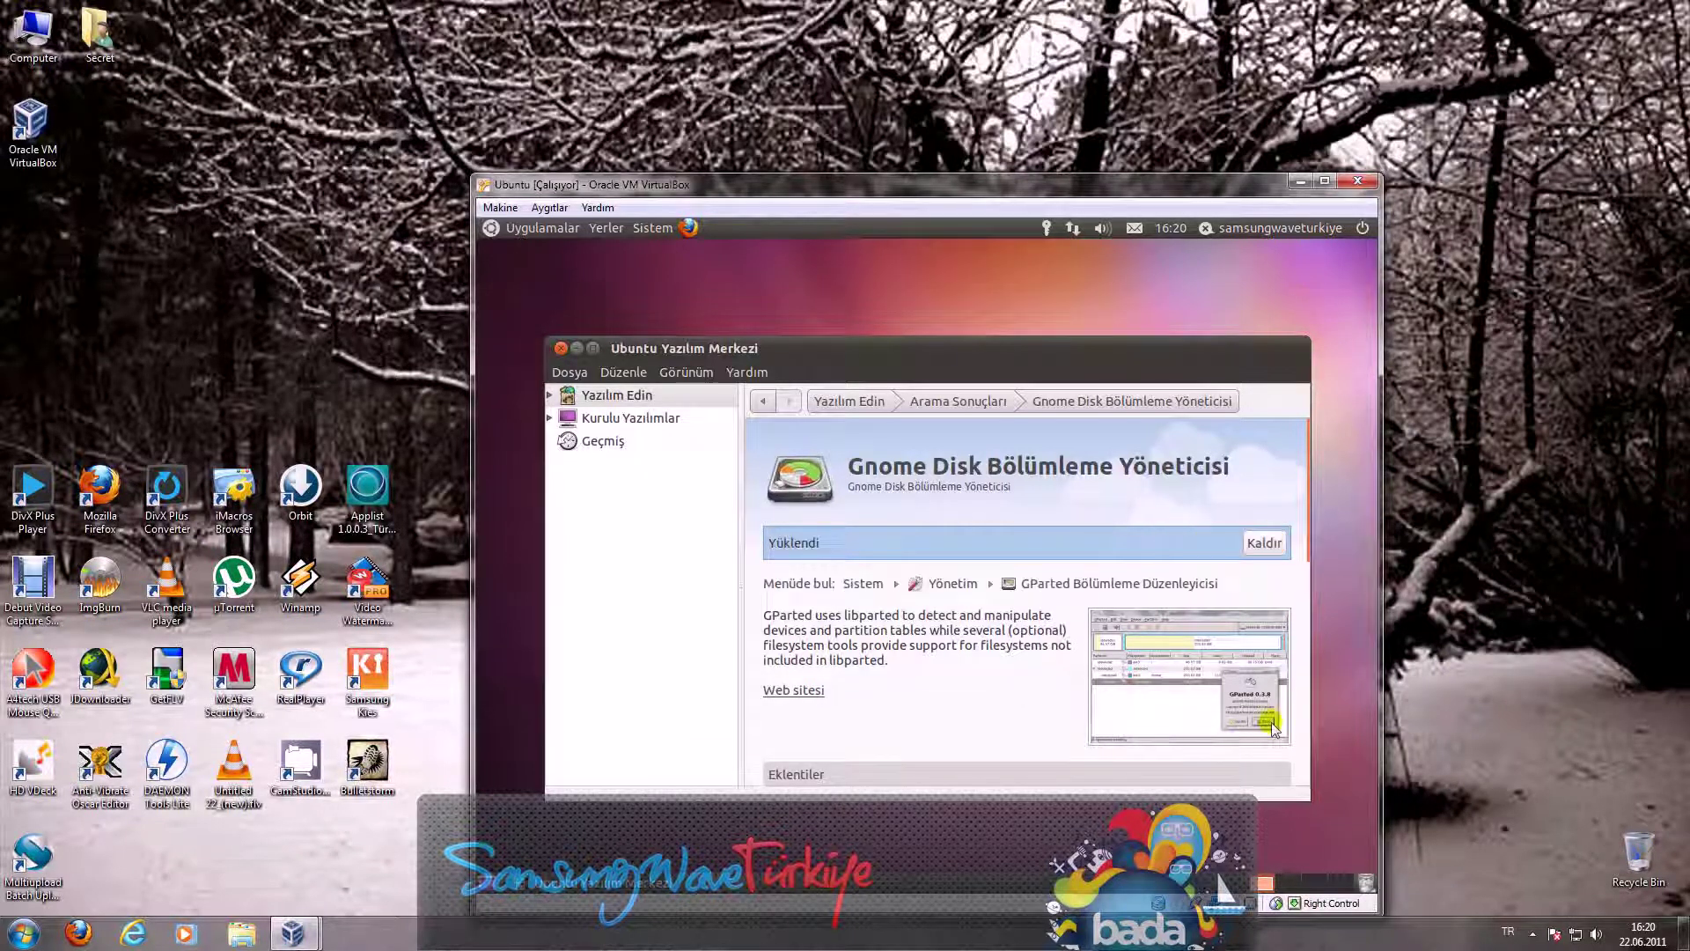
left_click(561, 349)
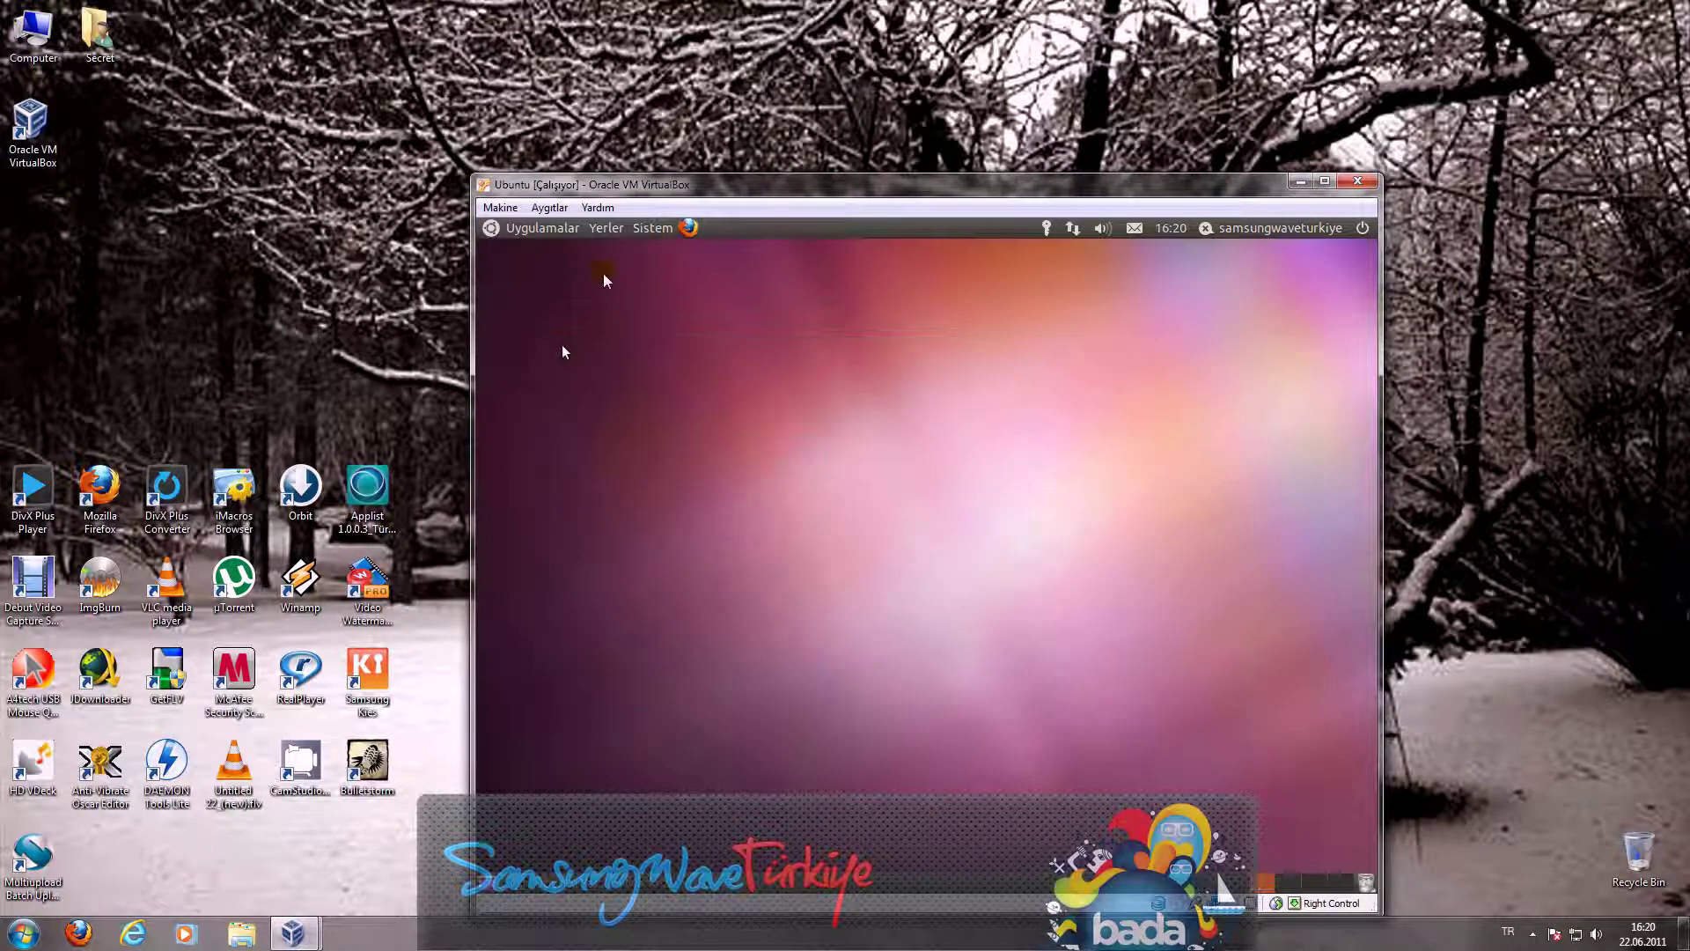
Step: Place a shortcut to the GParted partition editor from the system administration tools on the Ubuntu desktop
left_click(648, 231)
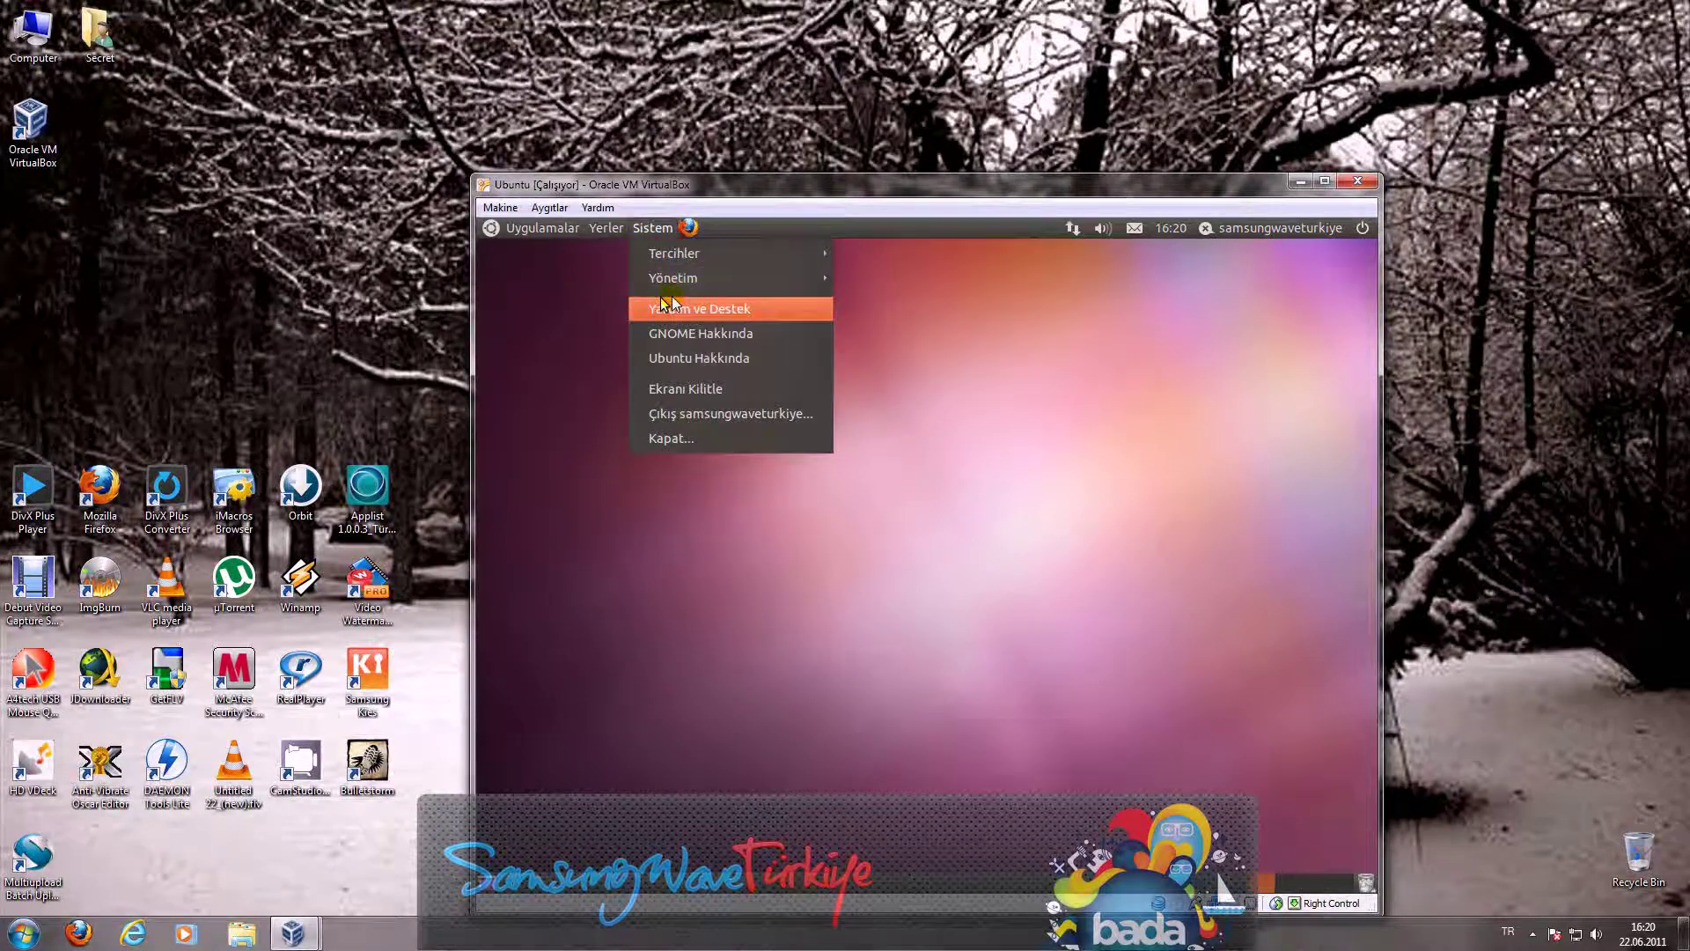
mouse_move(702, 274)
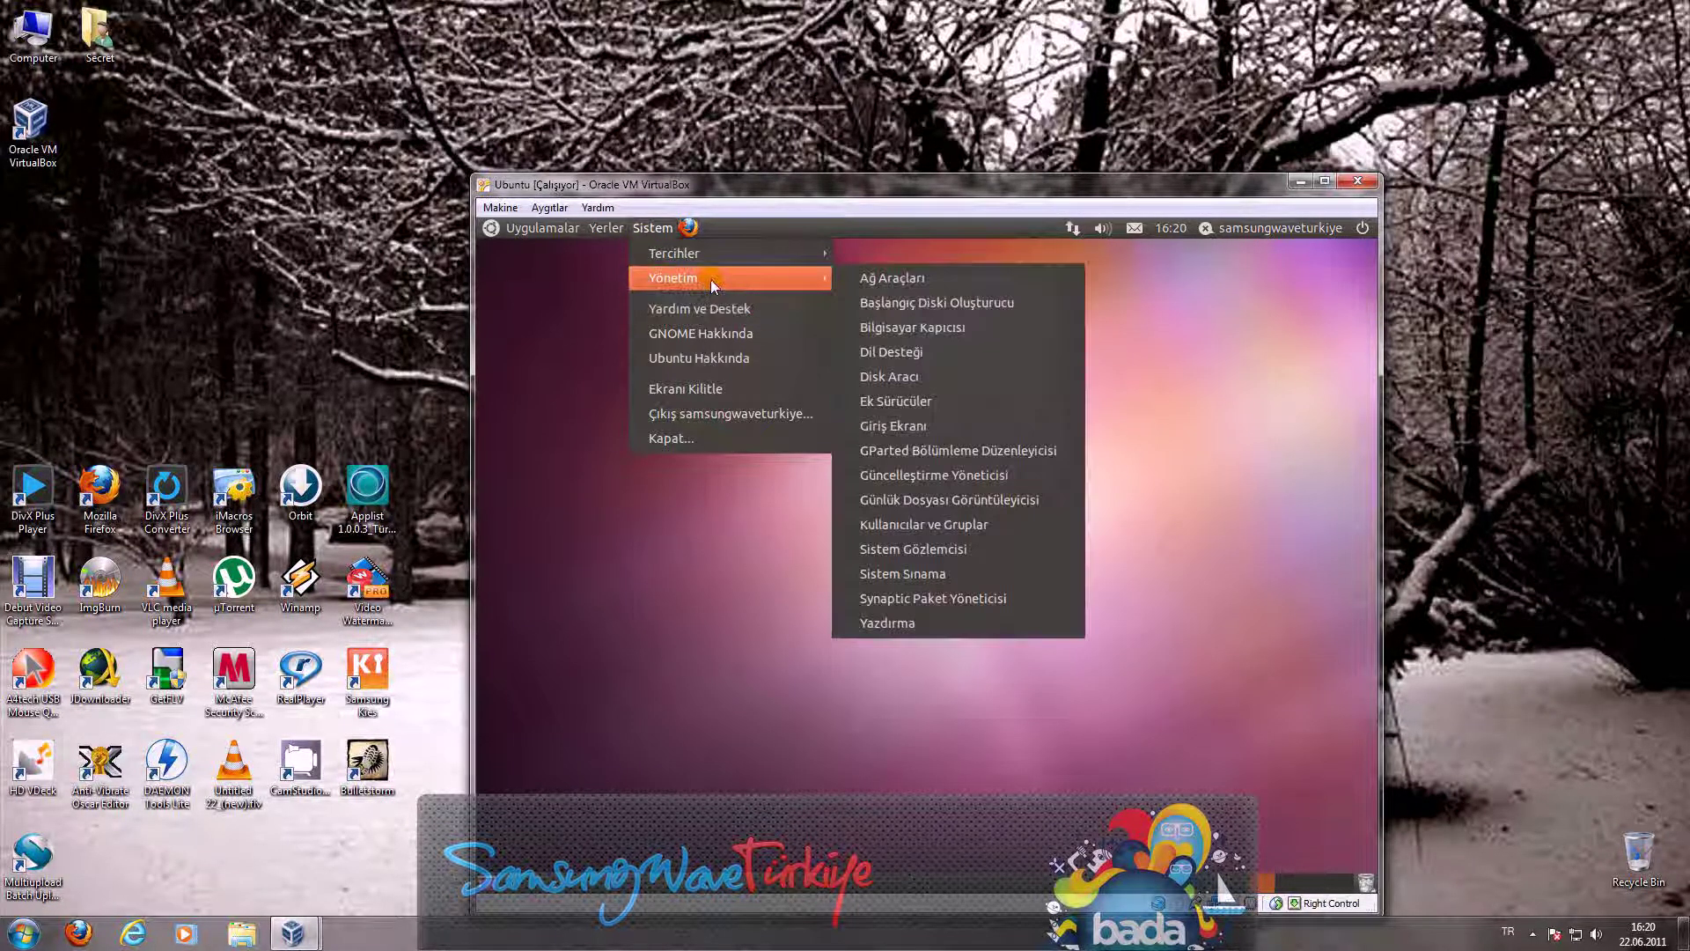
left_click(1012, 451)
left_click_drag(859, 498, 648, 377)
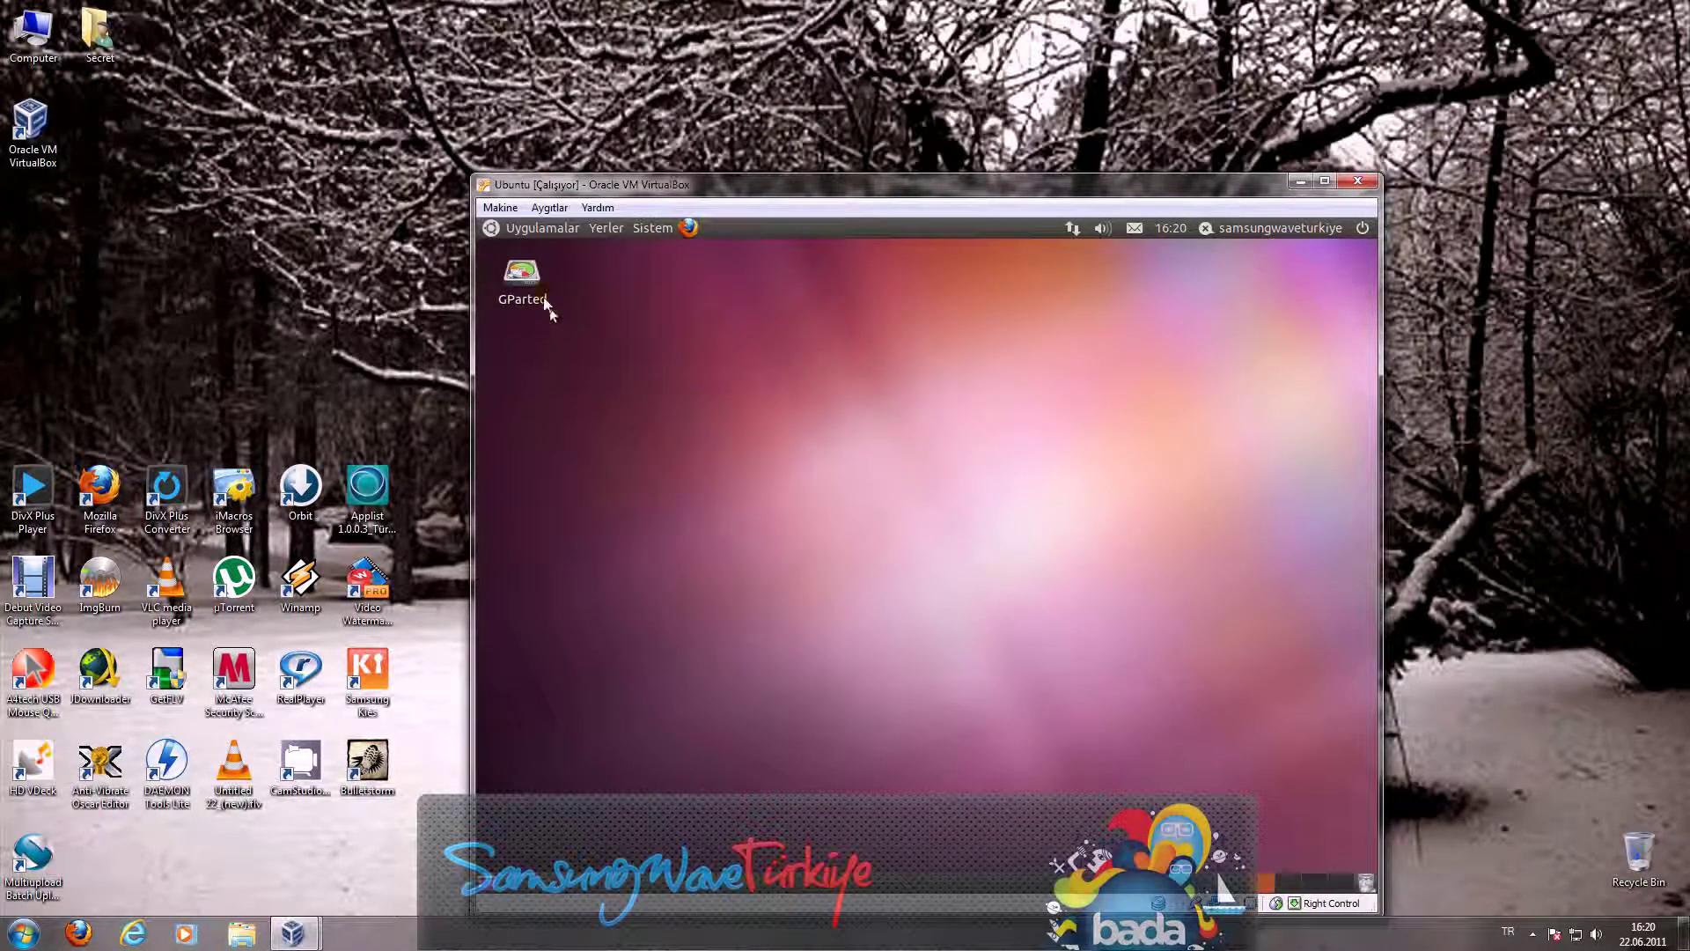
Step: Launch GParted from its desktop shortcut and authorize it with the administrator password
double_click(546, 302)
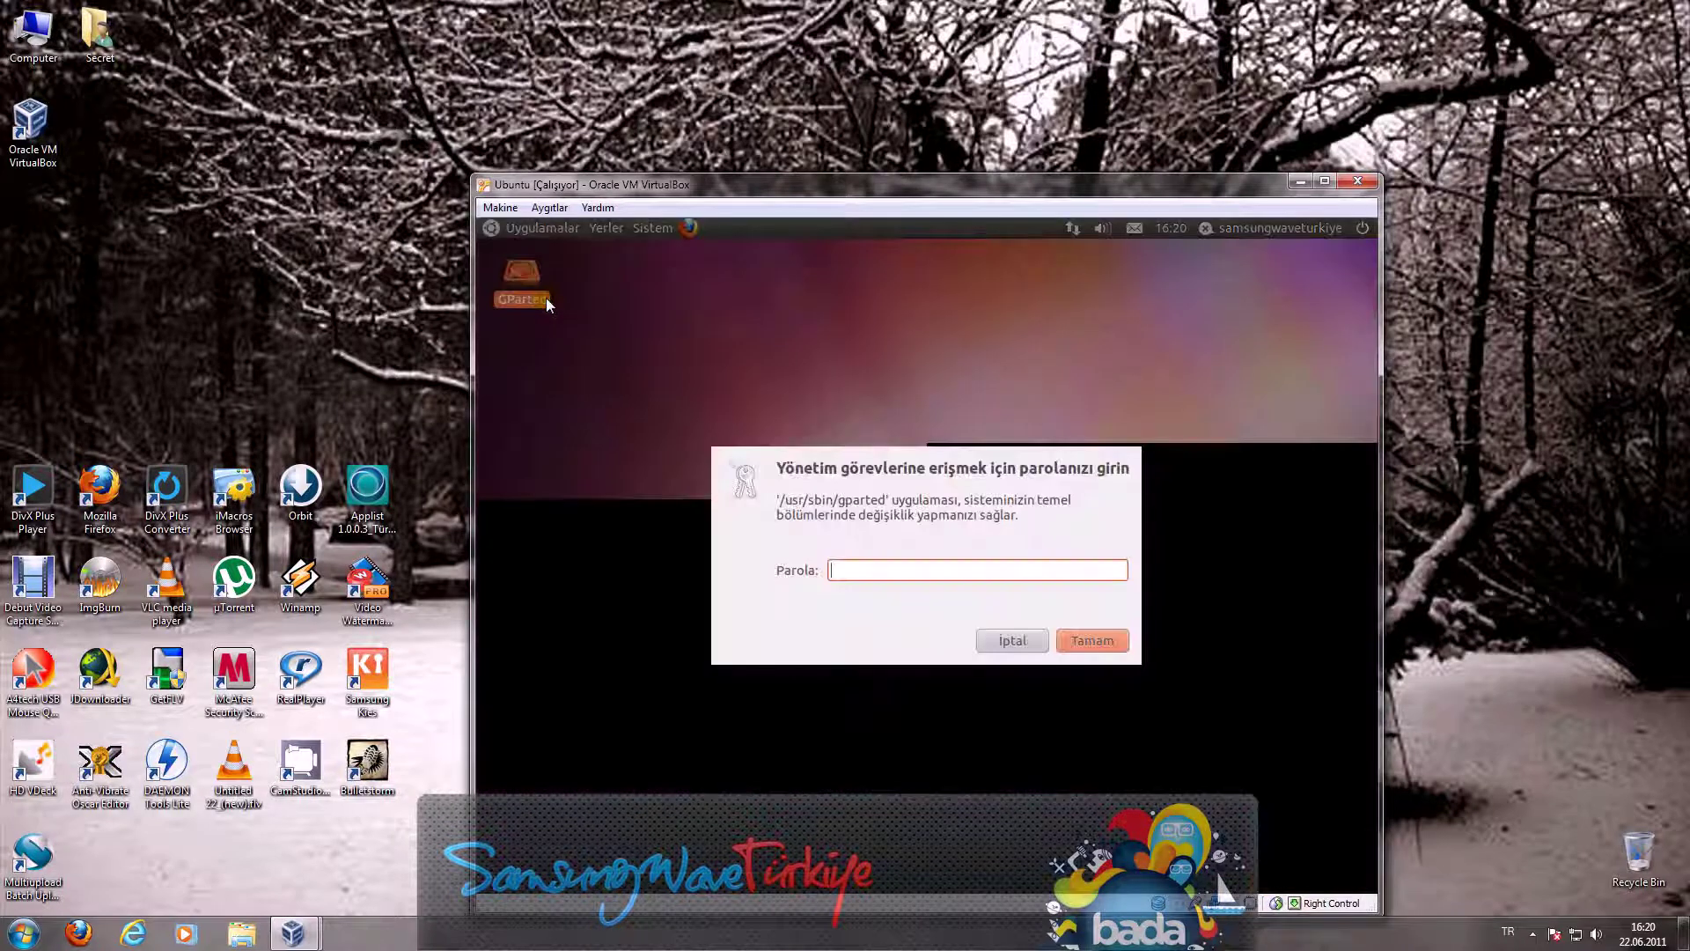
type("••••••")
key("Return")
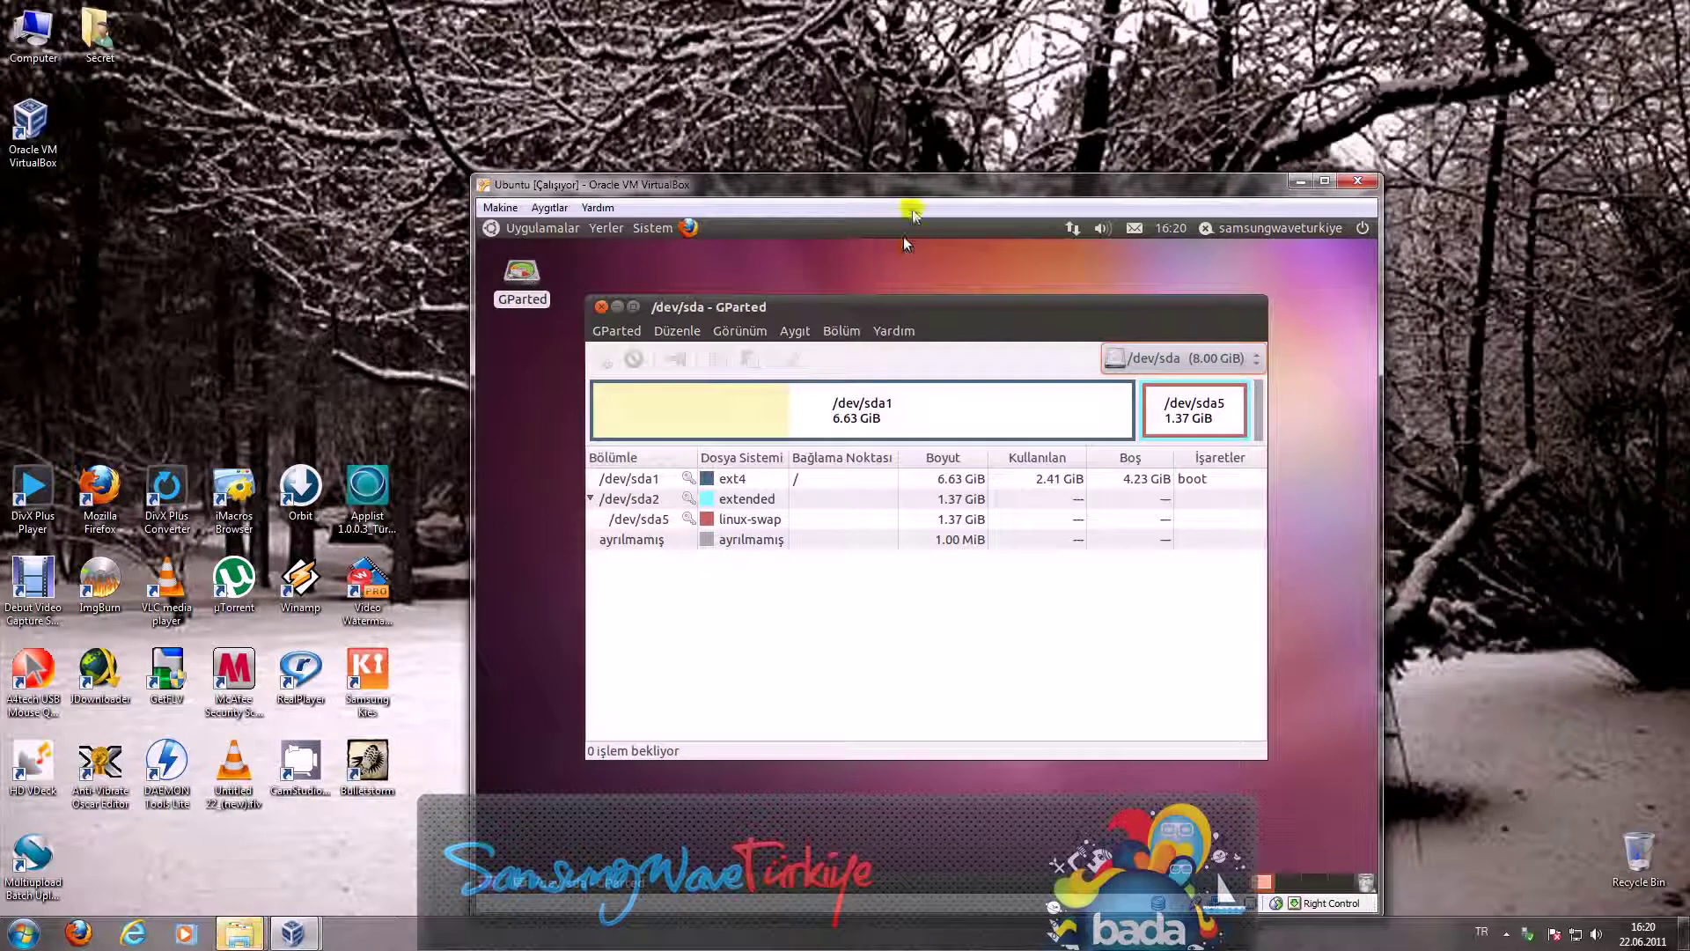
Step: Attach the Samsung Wave (GT-S8500) USB device to the virtual machine and check its status in the list of USB devices
left_click(565, 212)
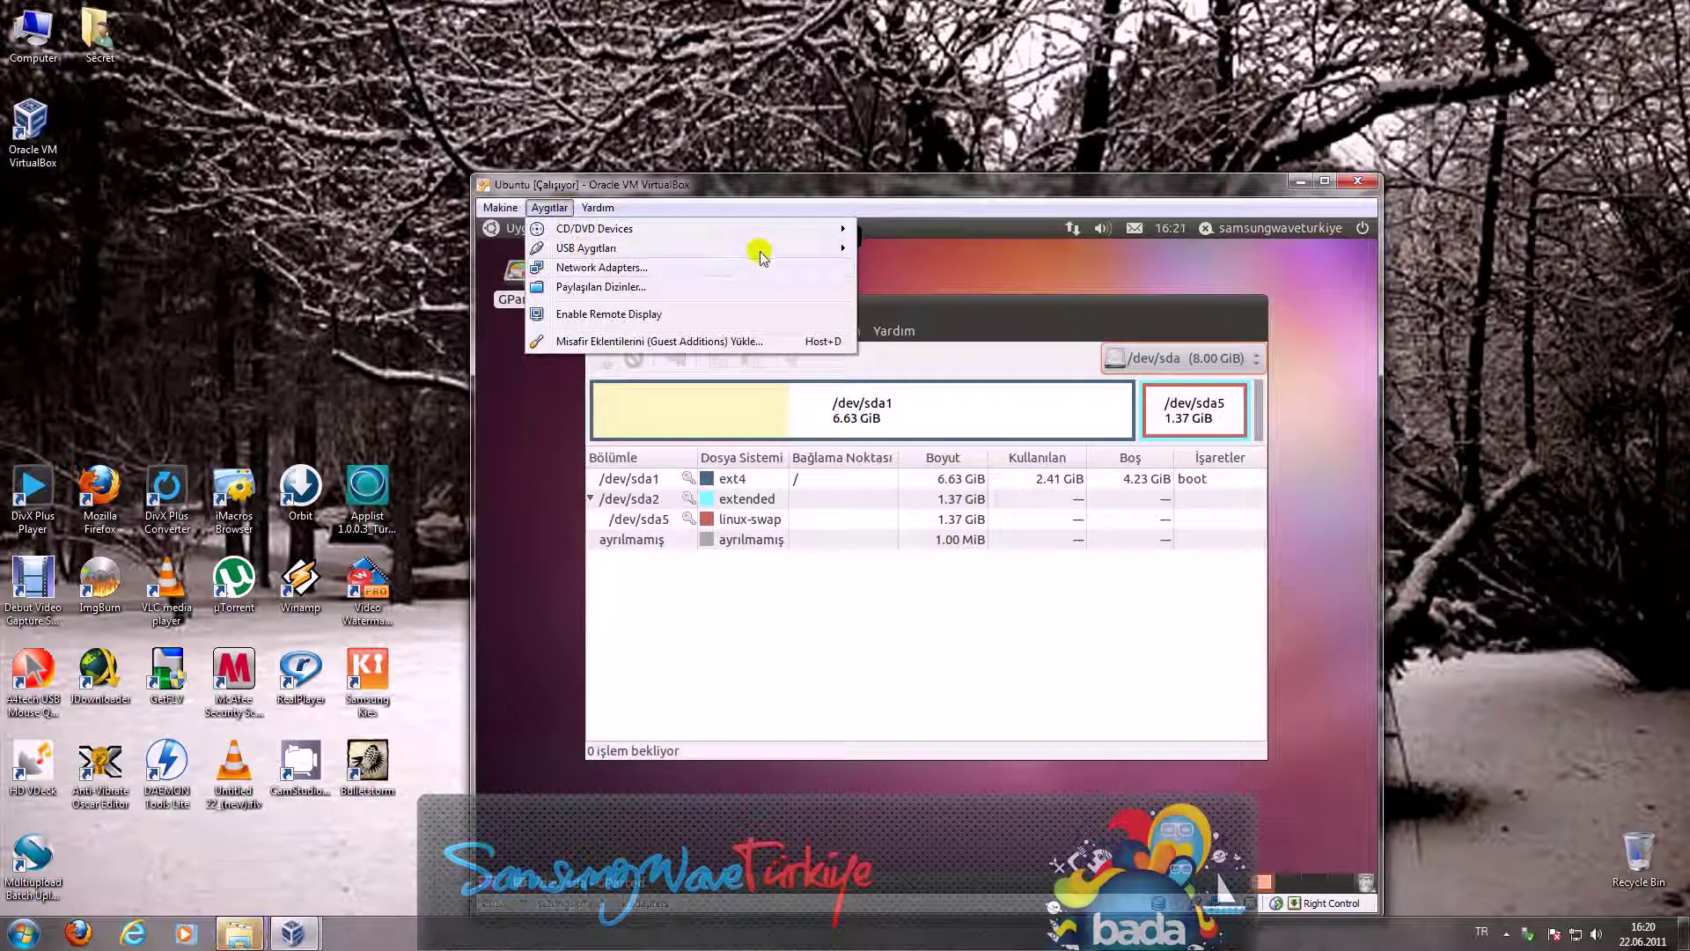
mouse_move(784, 247)
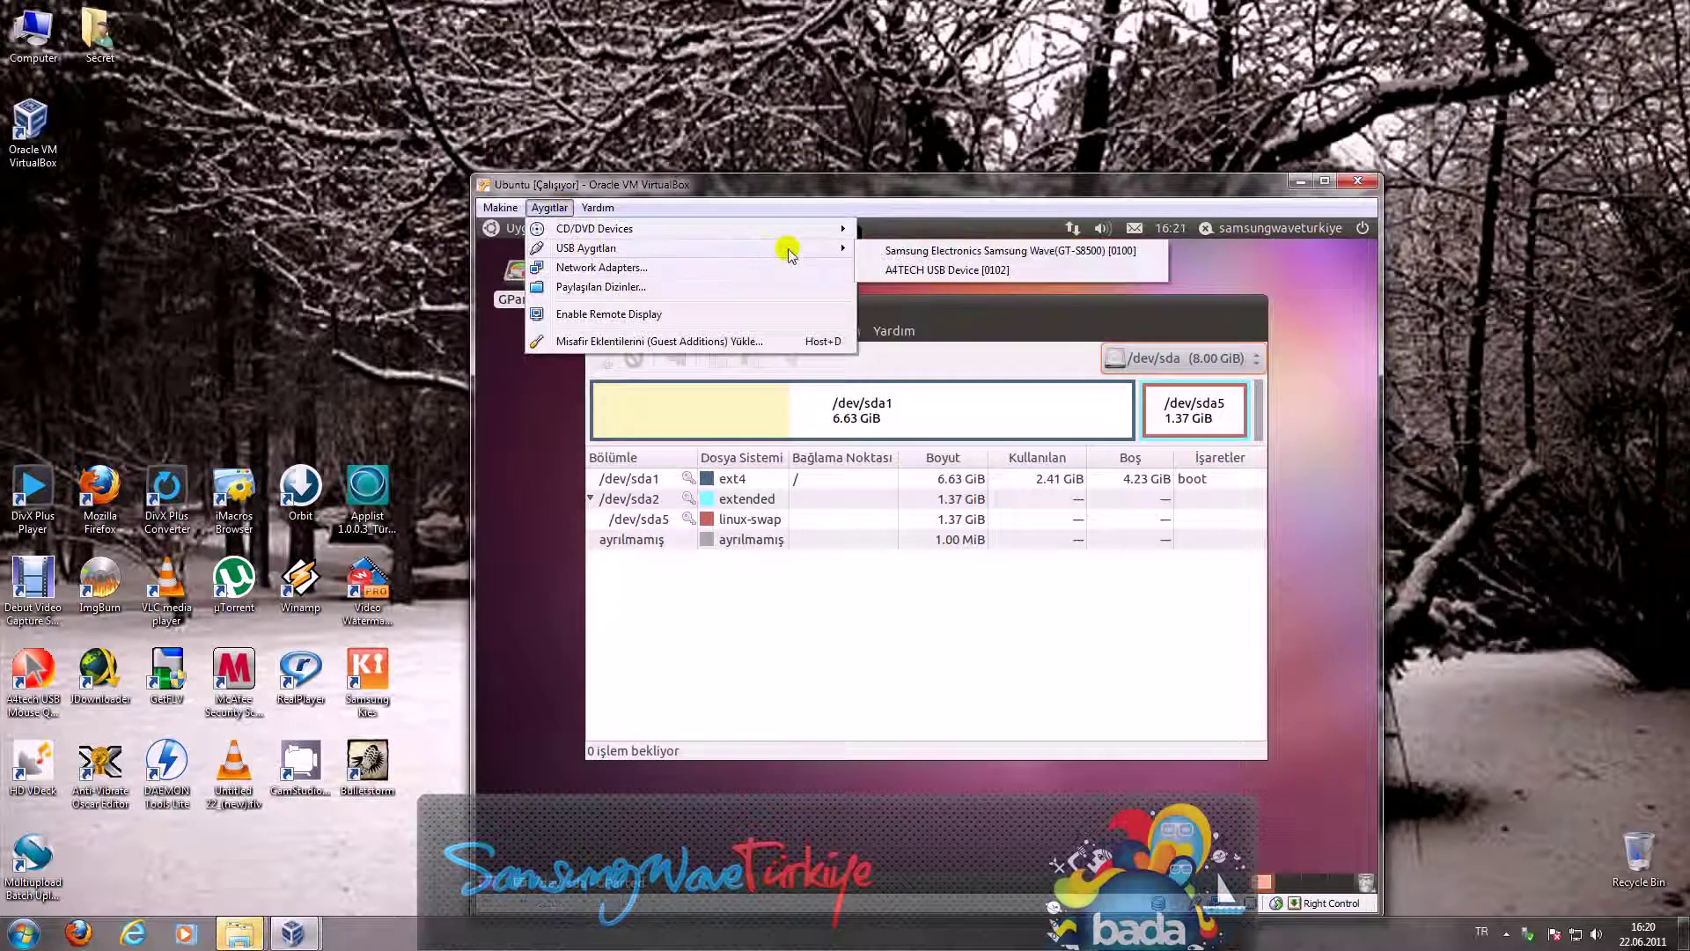
left_click(933, 250)
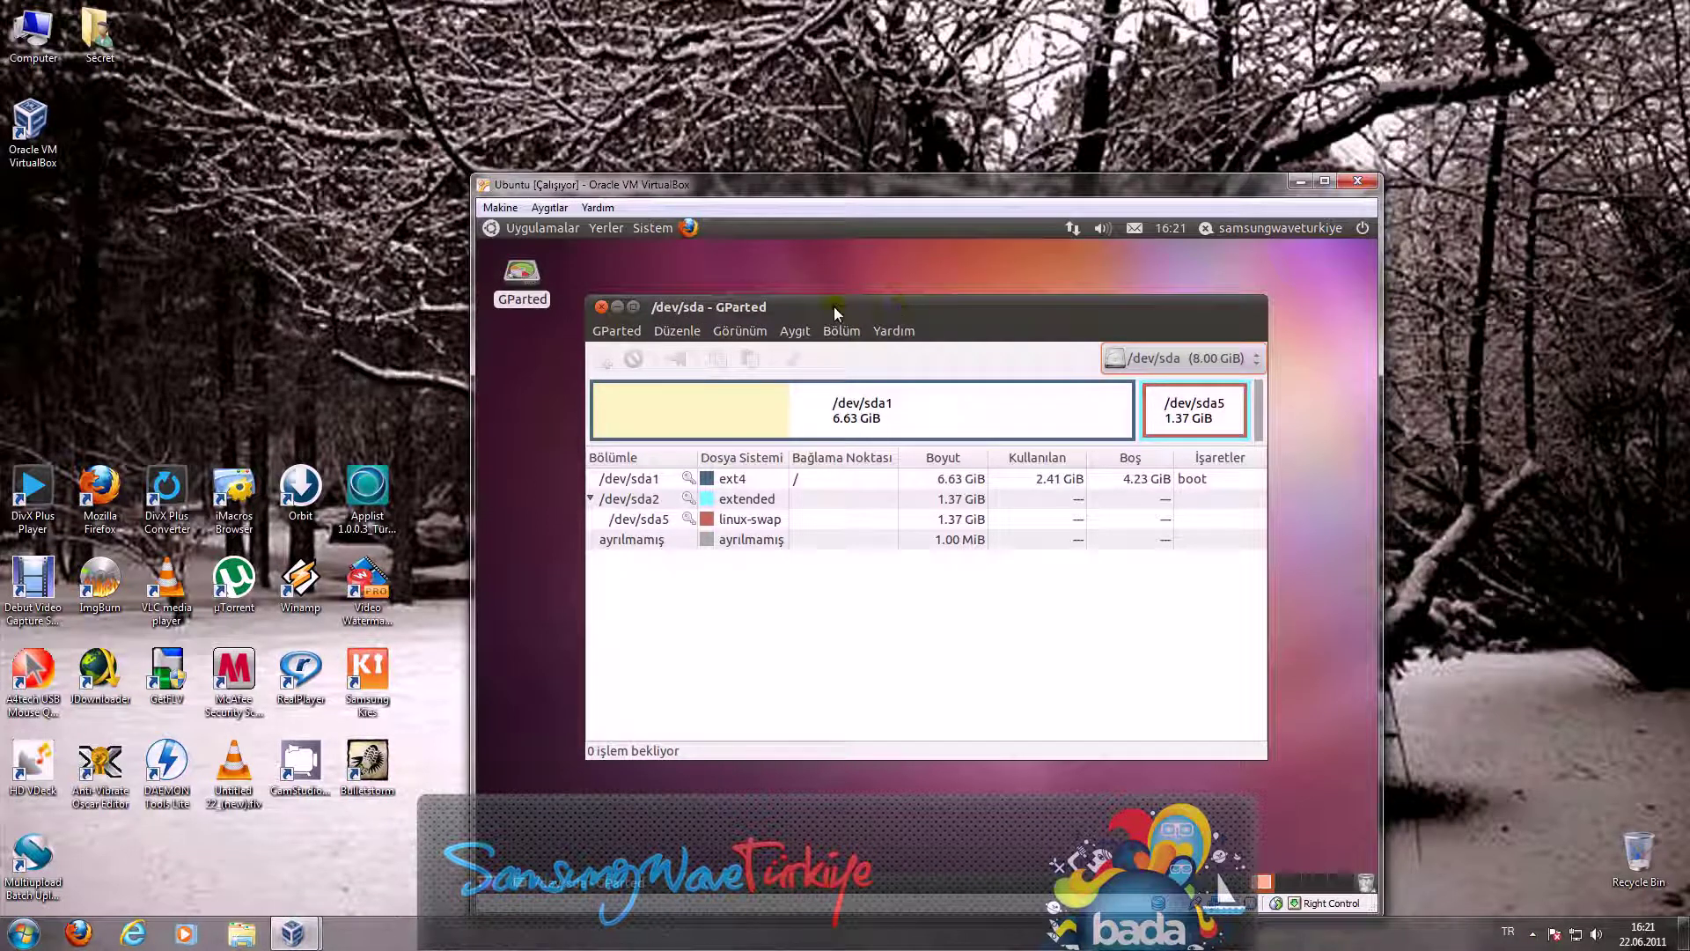
mouse_move(817, 307)
left_mouse_down()
mouse_move(911, 302)
mouse_move(711, 303)
mouse_move(866, 302)
mouse_move(805, 307)
left_mouse_up()
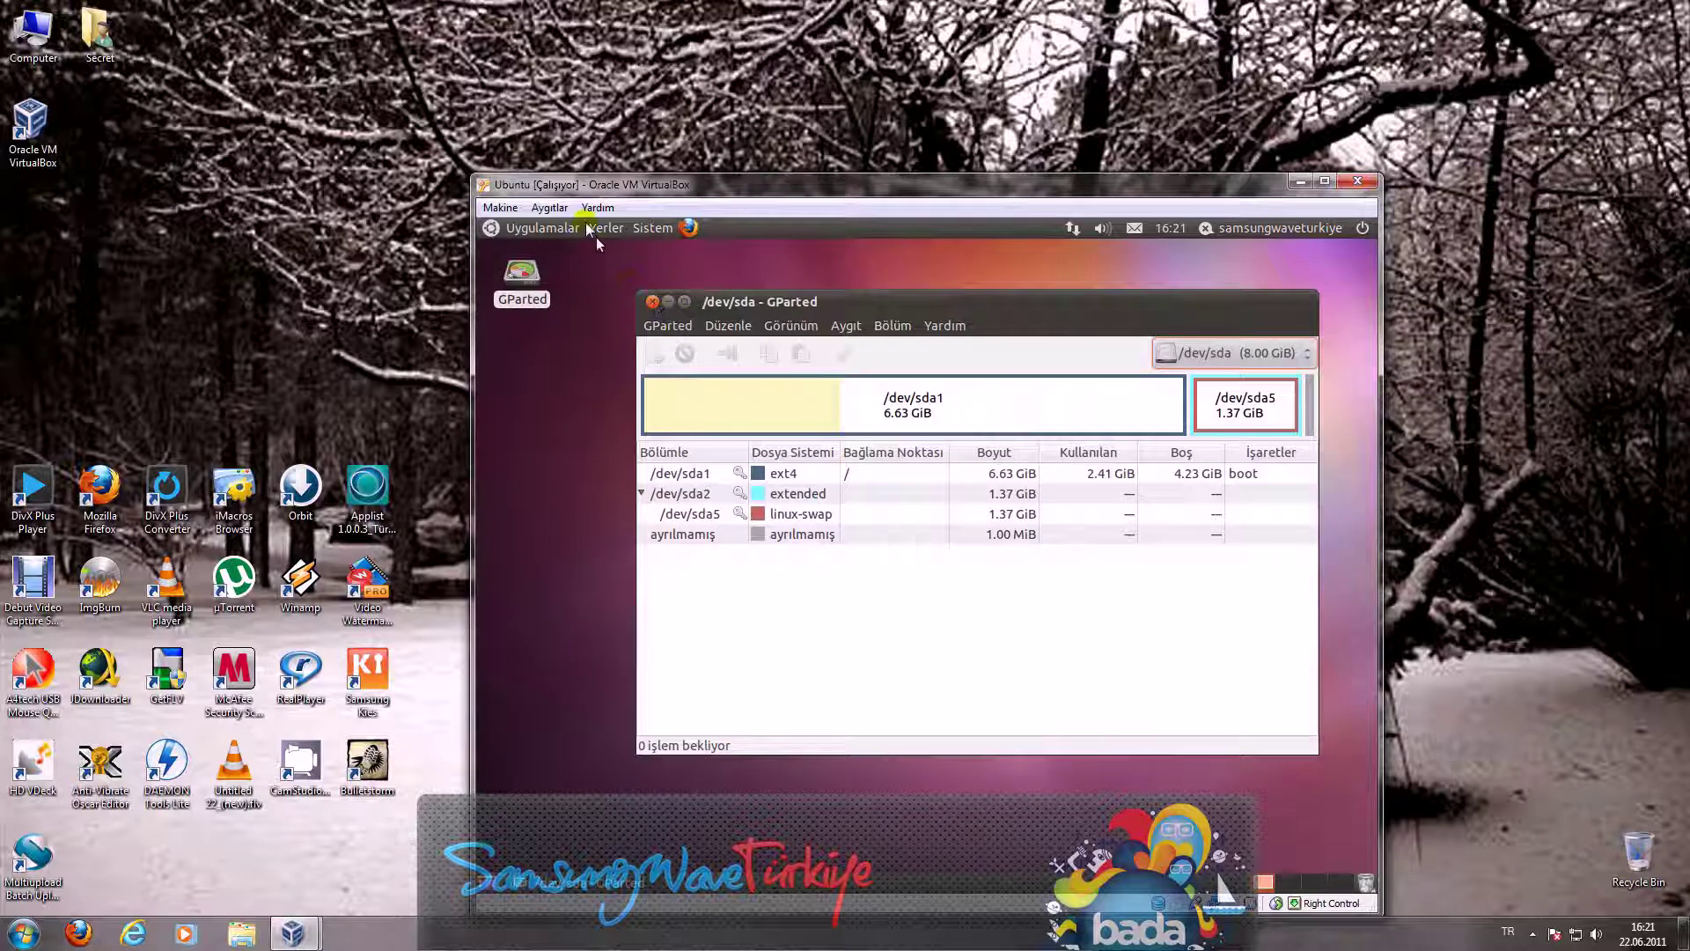
left_click(549, 208)
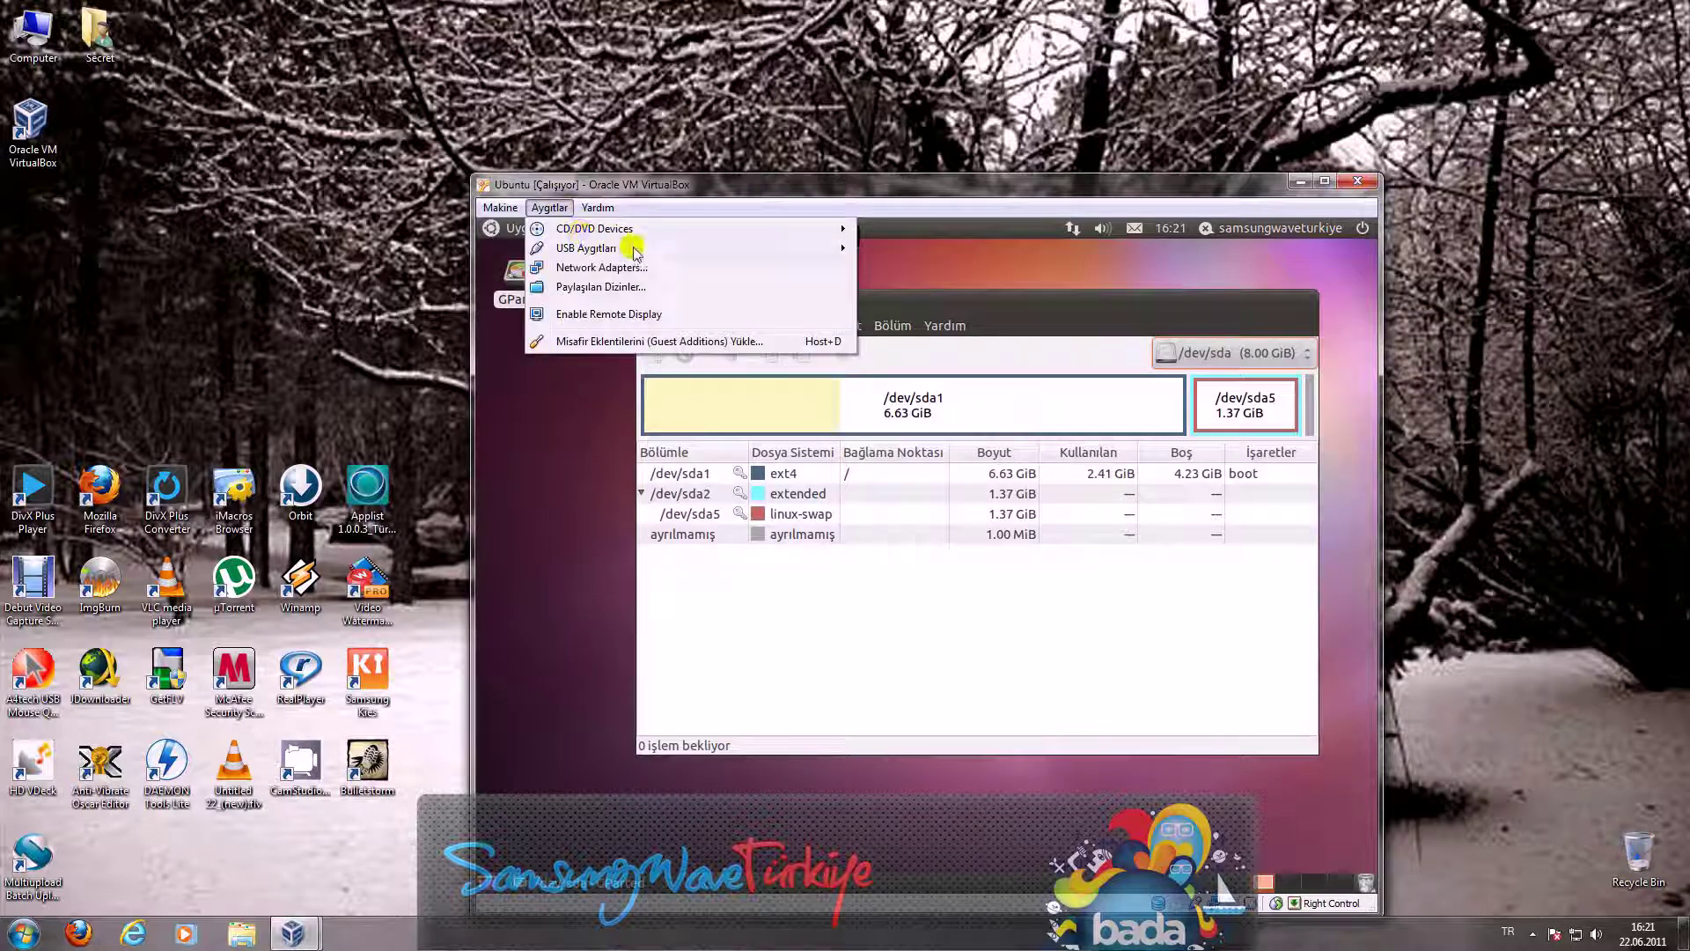
mouse_move(665, 250)
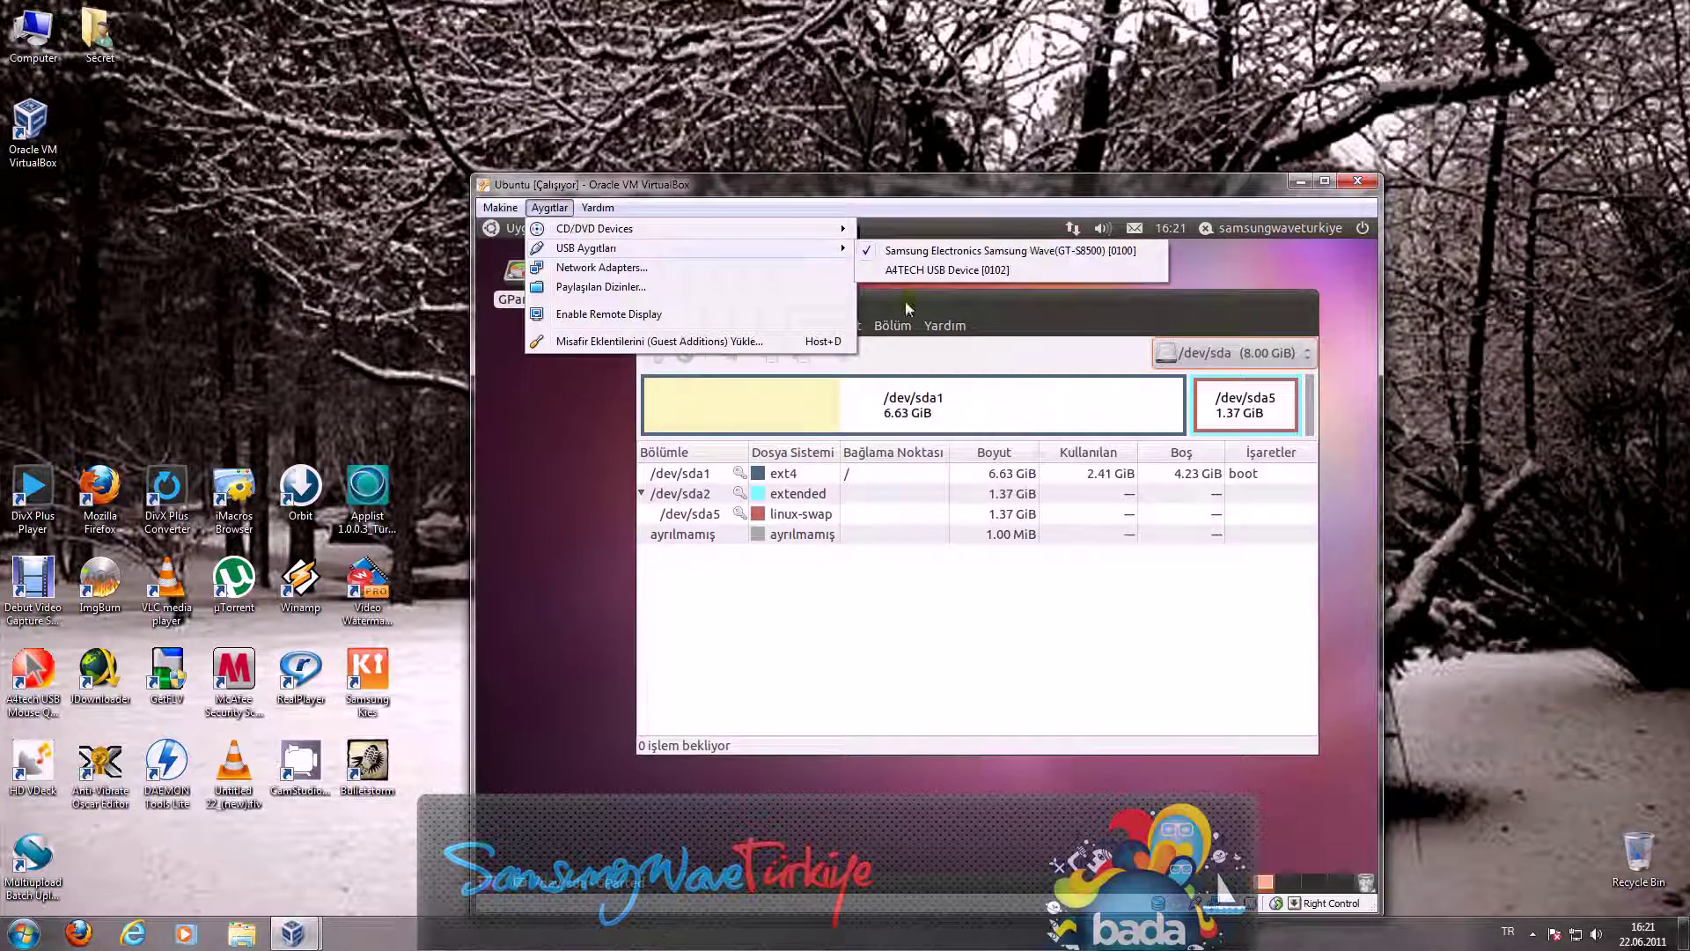
left_click(1026, 308)
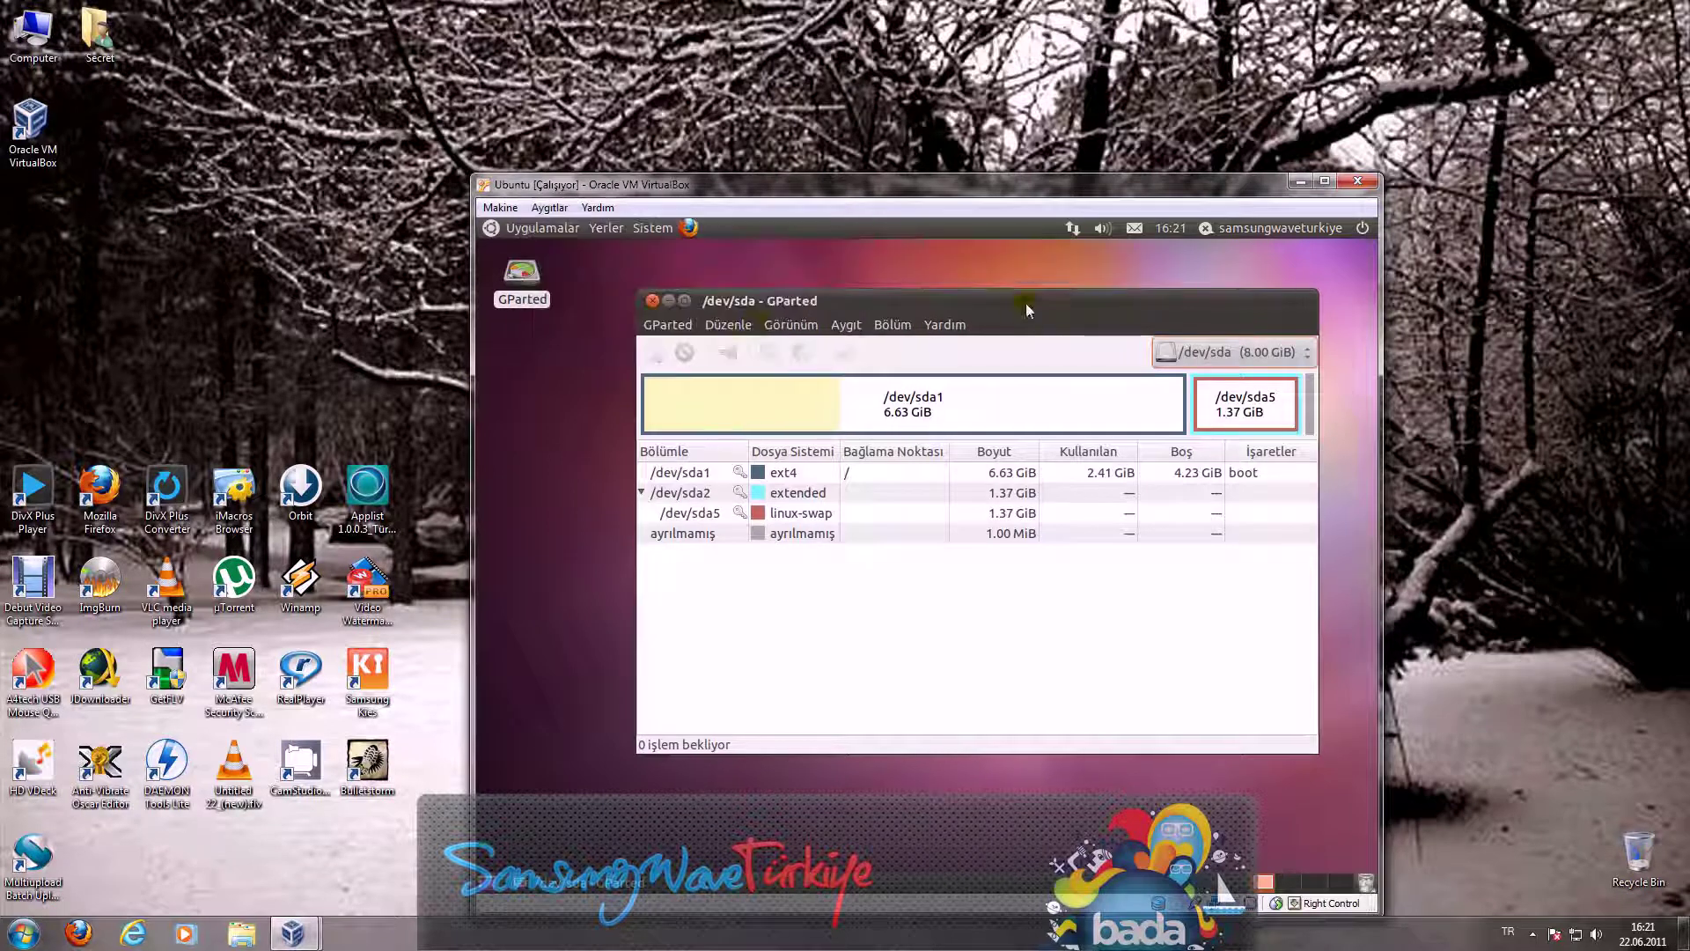
Step: Close the GParted window and return to the empty Ubuntu desktop
left_click(653, 301)
right_click(639, 321)
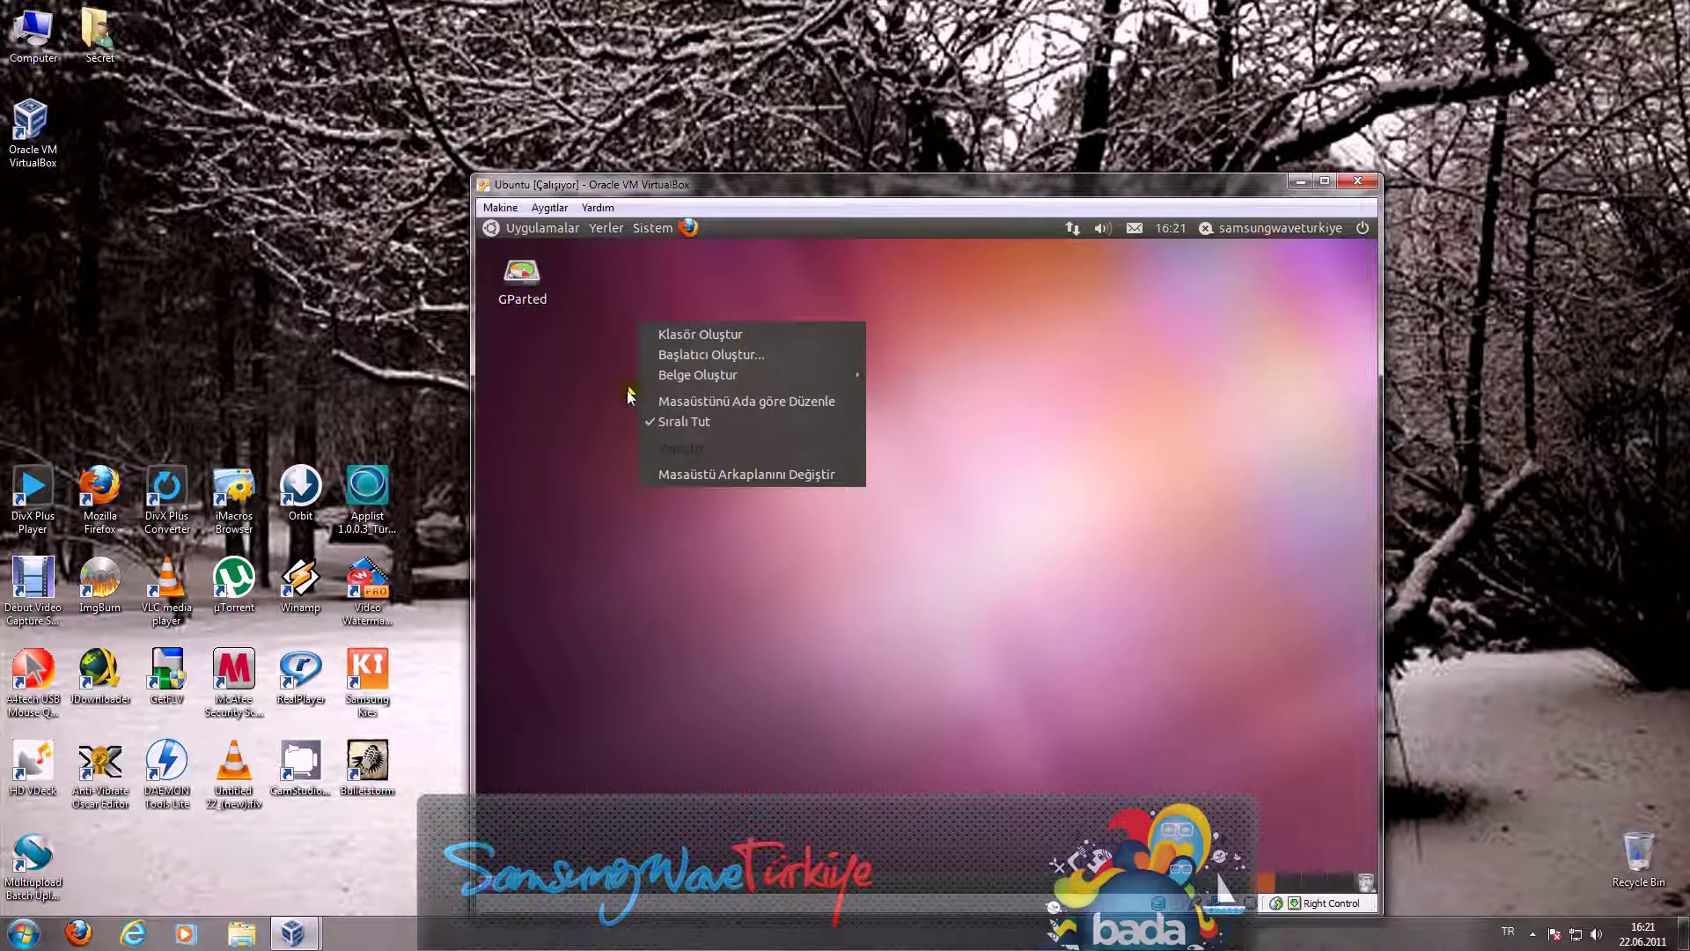
left_click(616, 455)
Step: Attach the Samsung Wave (GT-S8500) USB device to the virtual machine and close the file window of its 2,0 GB volume
left_click(593, 232)
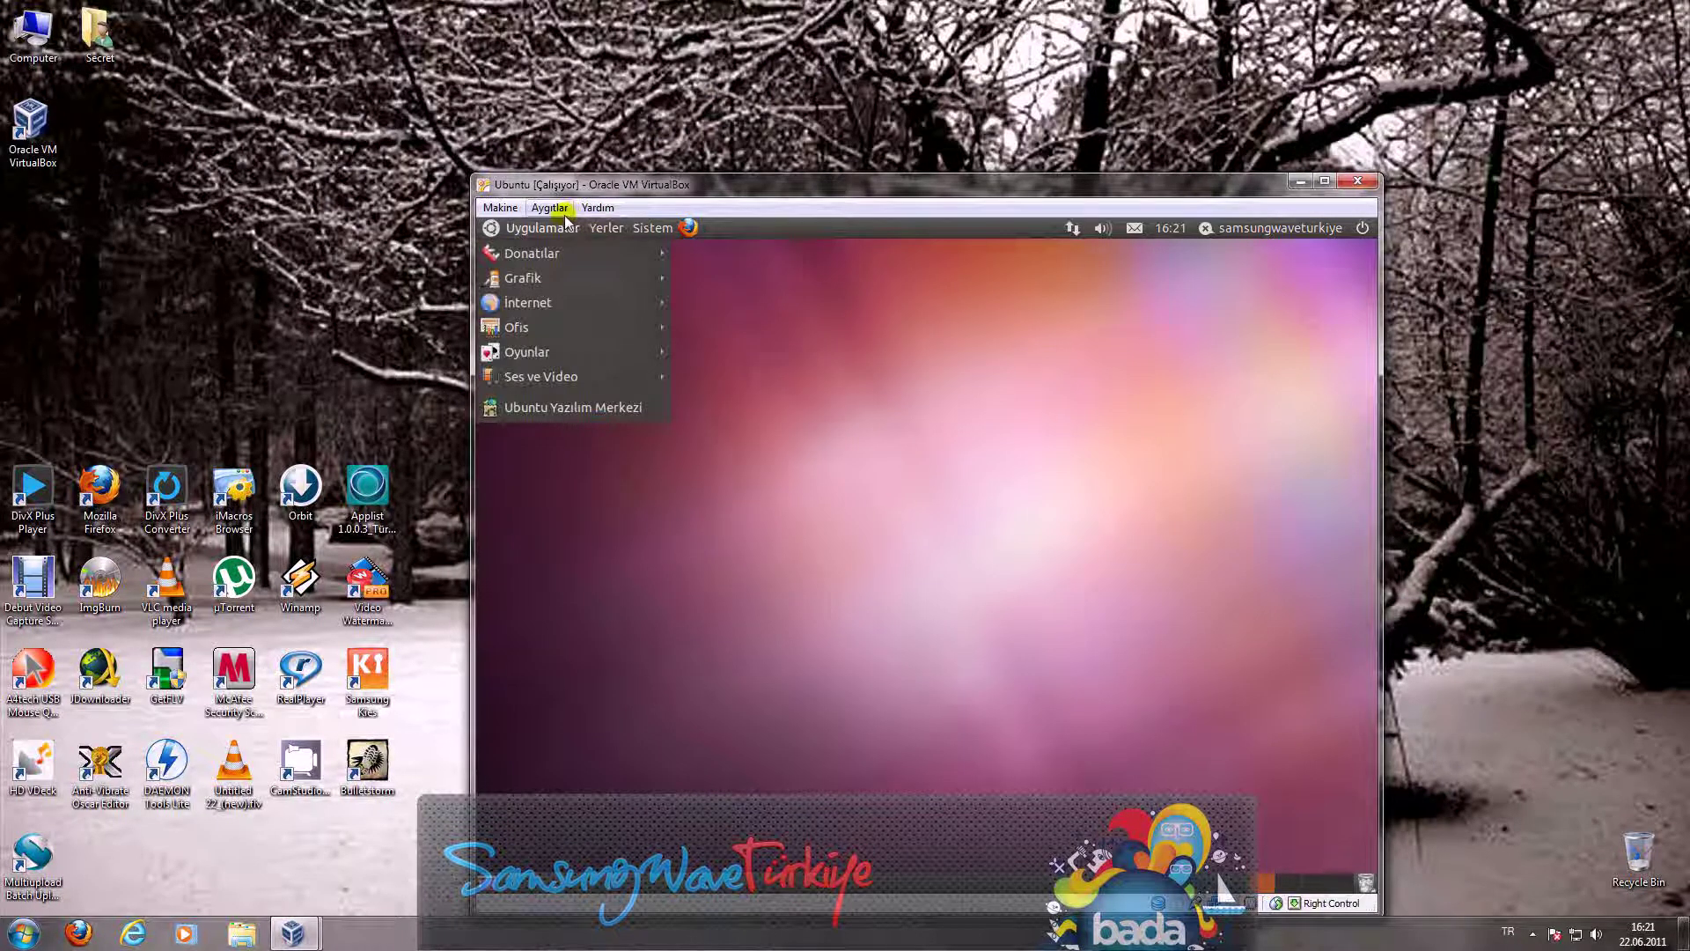
left_click(565, 218)
mouse_move(821, 254)
left_click(974, 254)
left_click(553, 207)
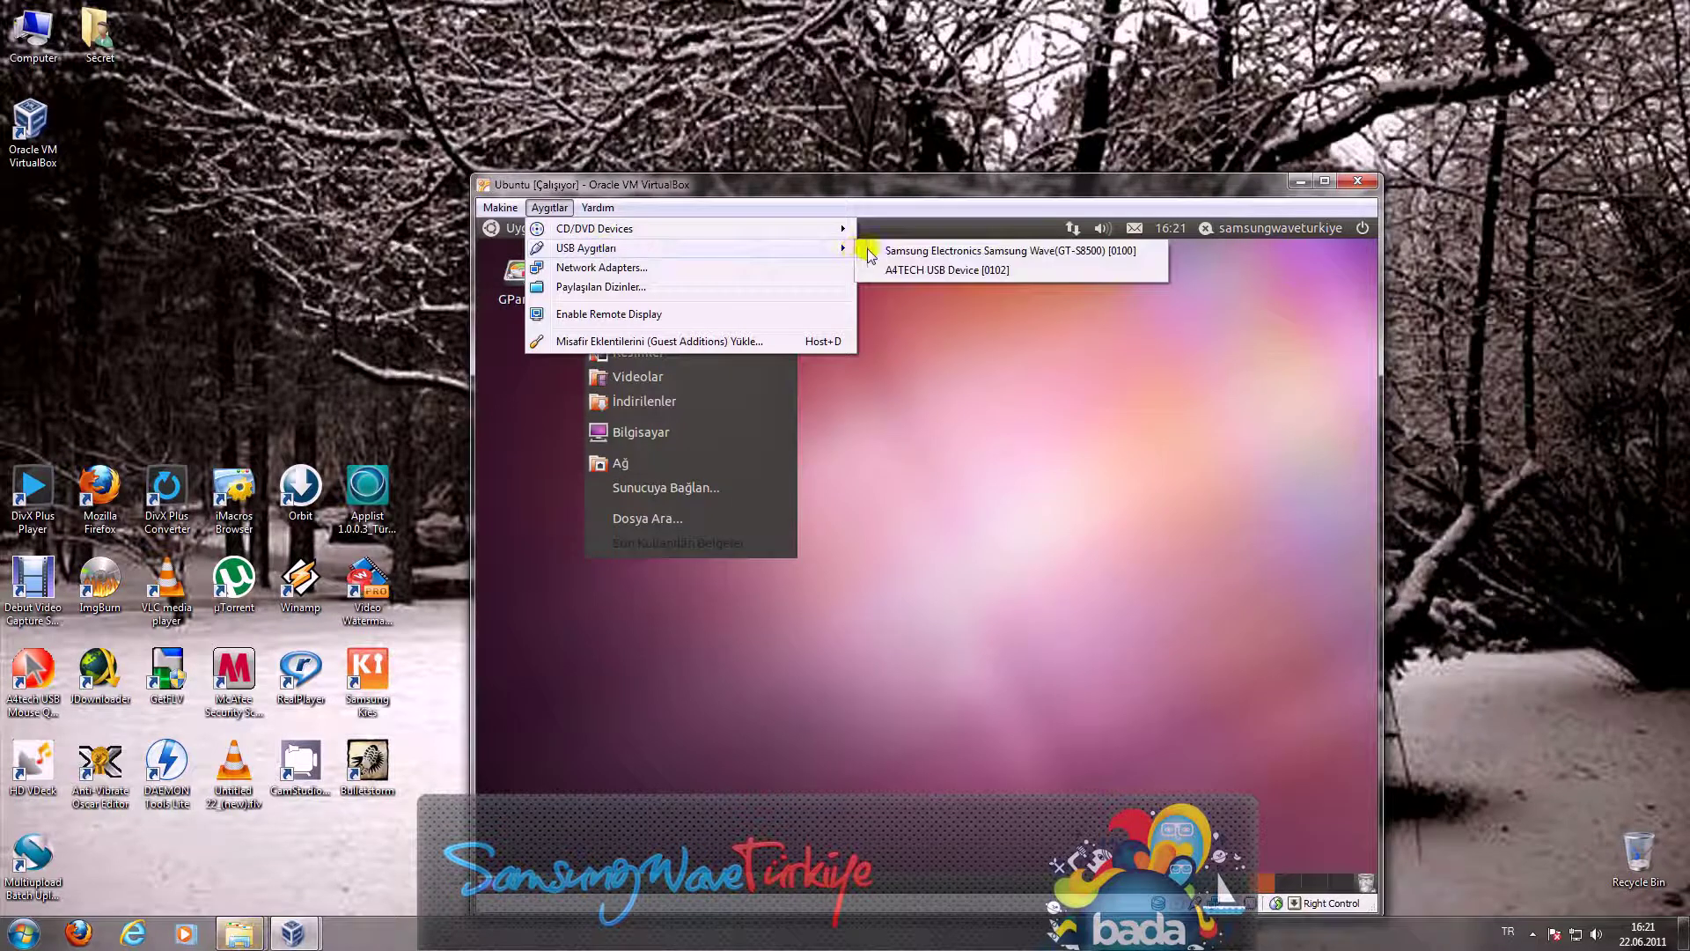
left_click(866, 252)
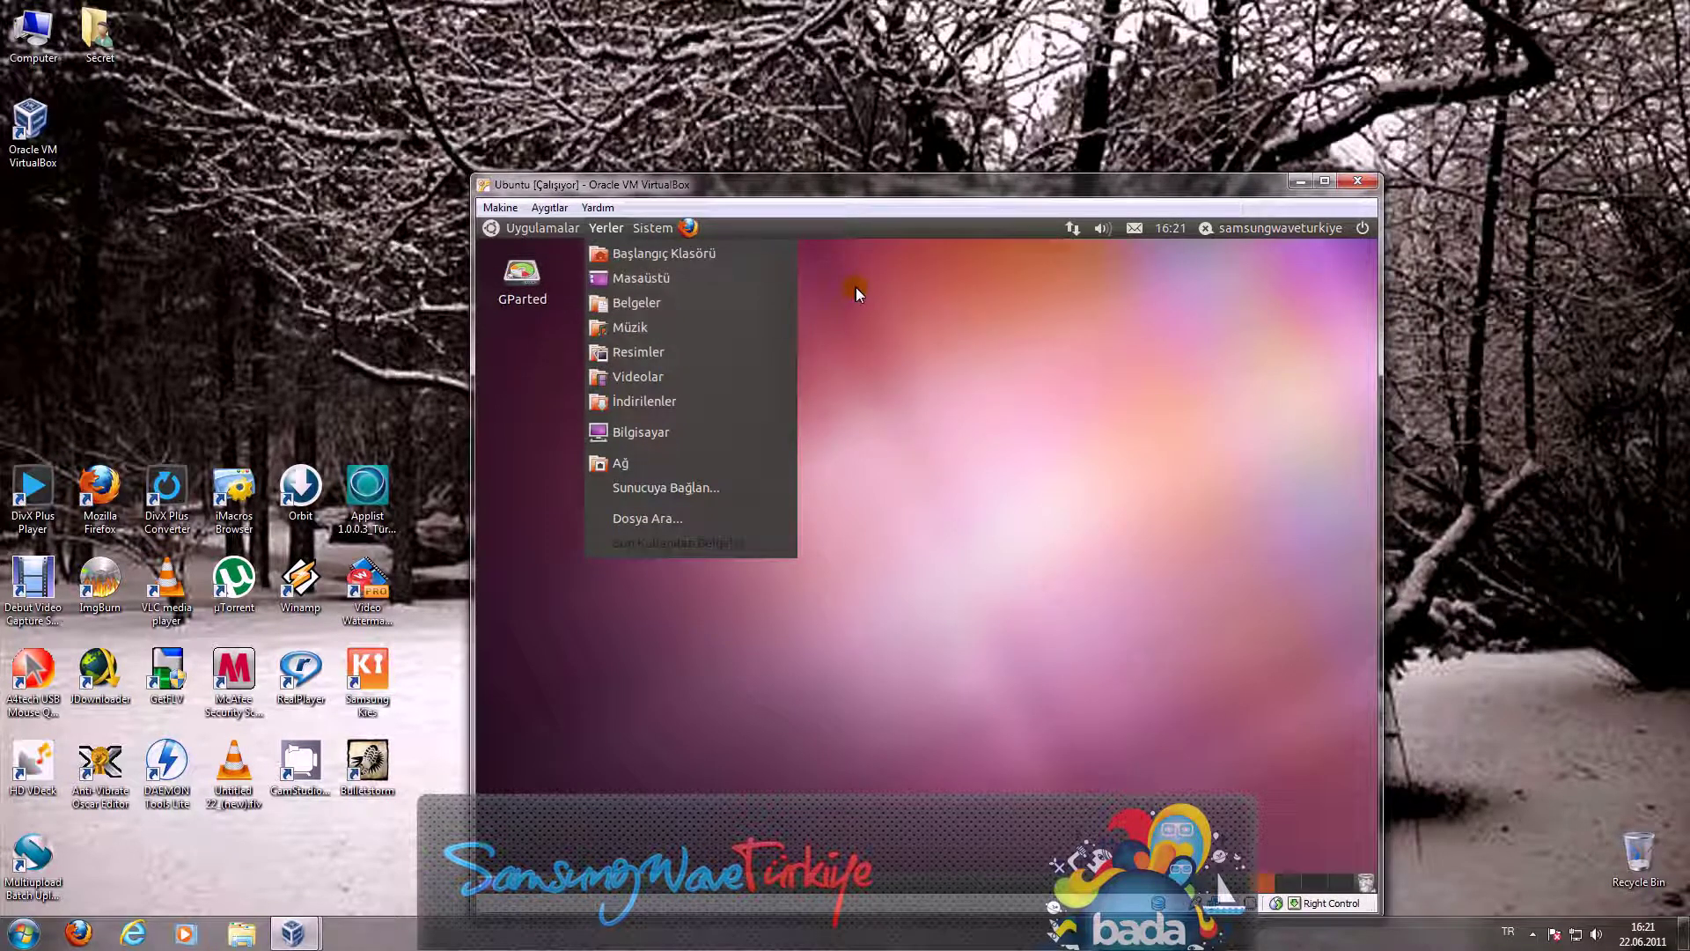
left_click(855, 287)
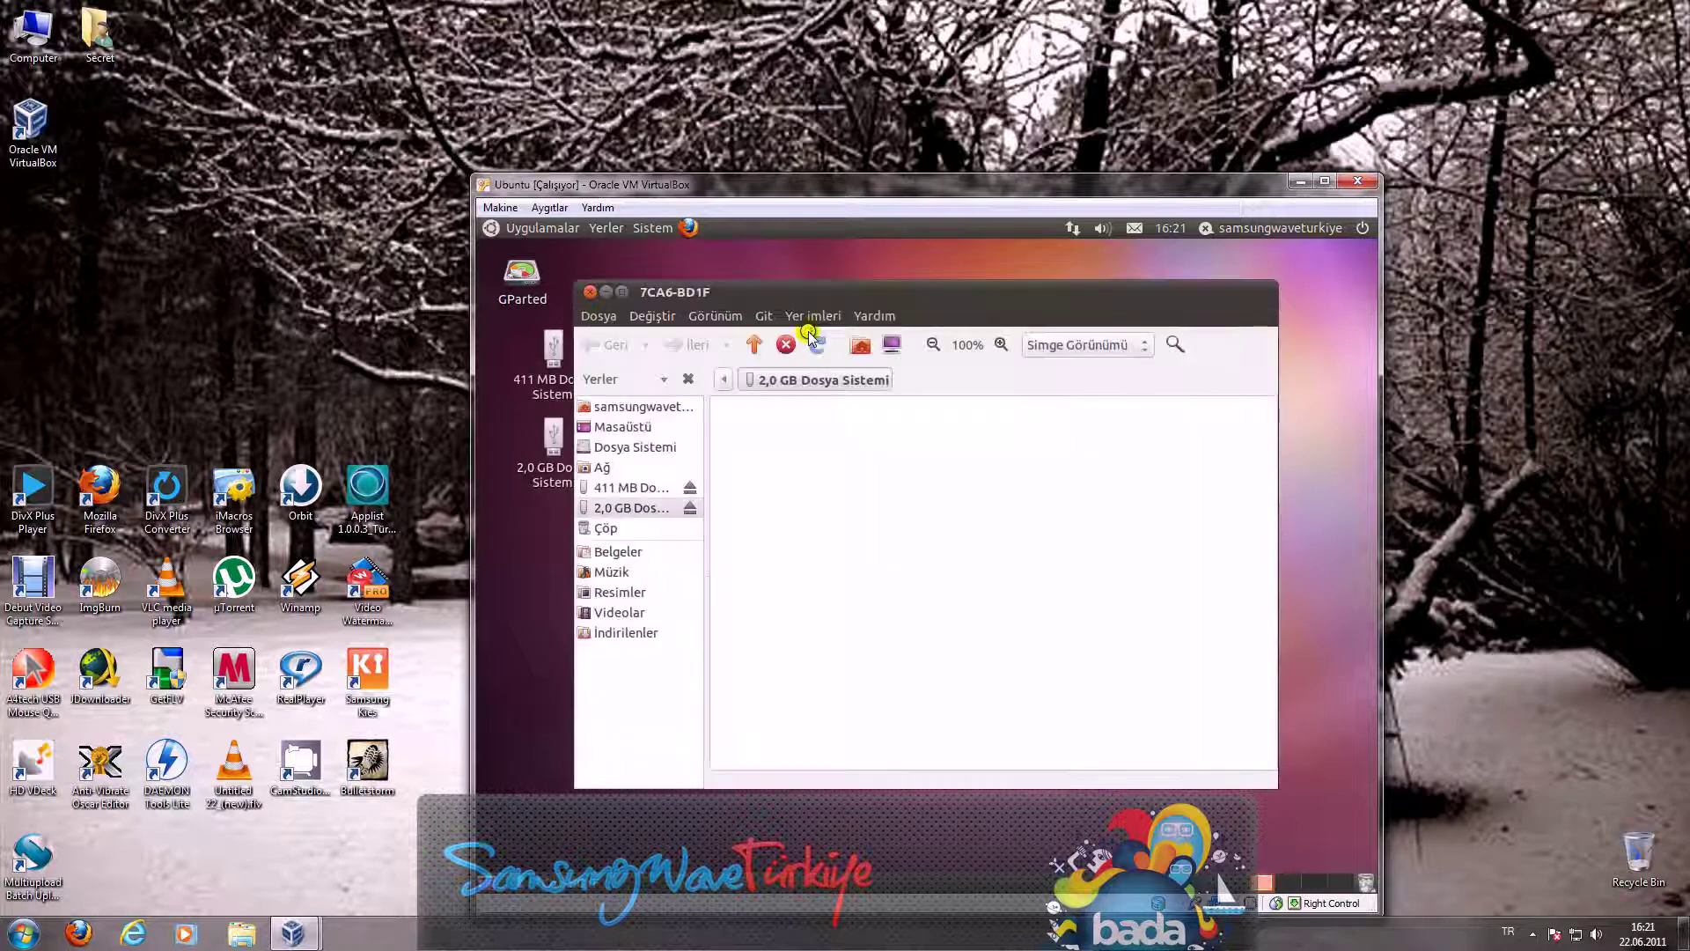
left_click(591, 293)
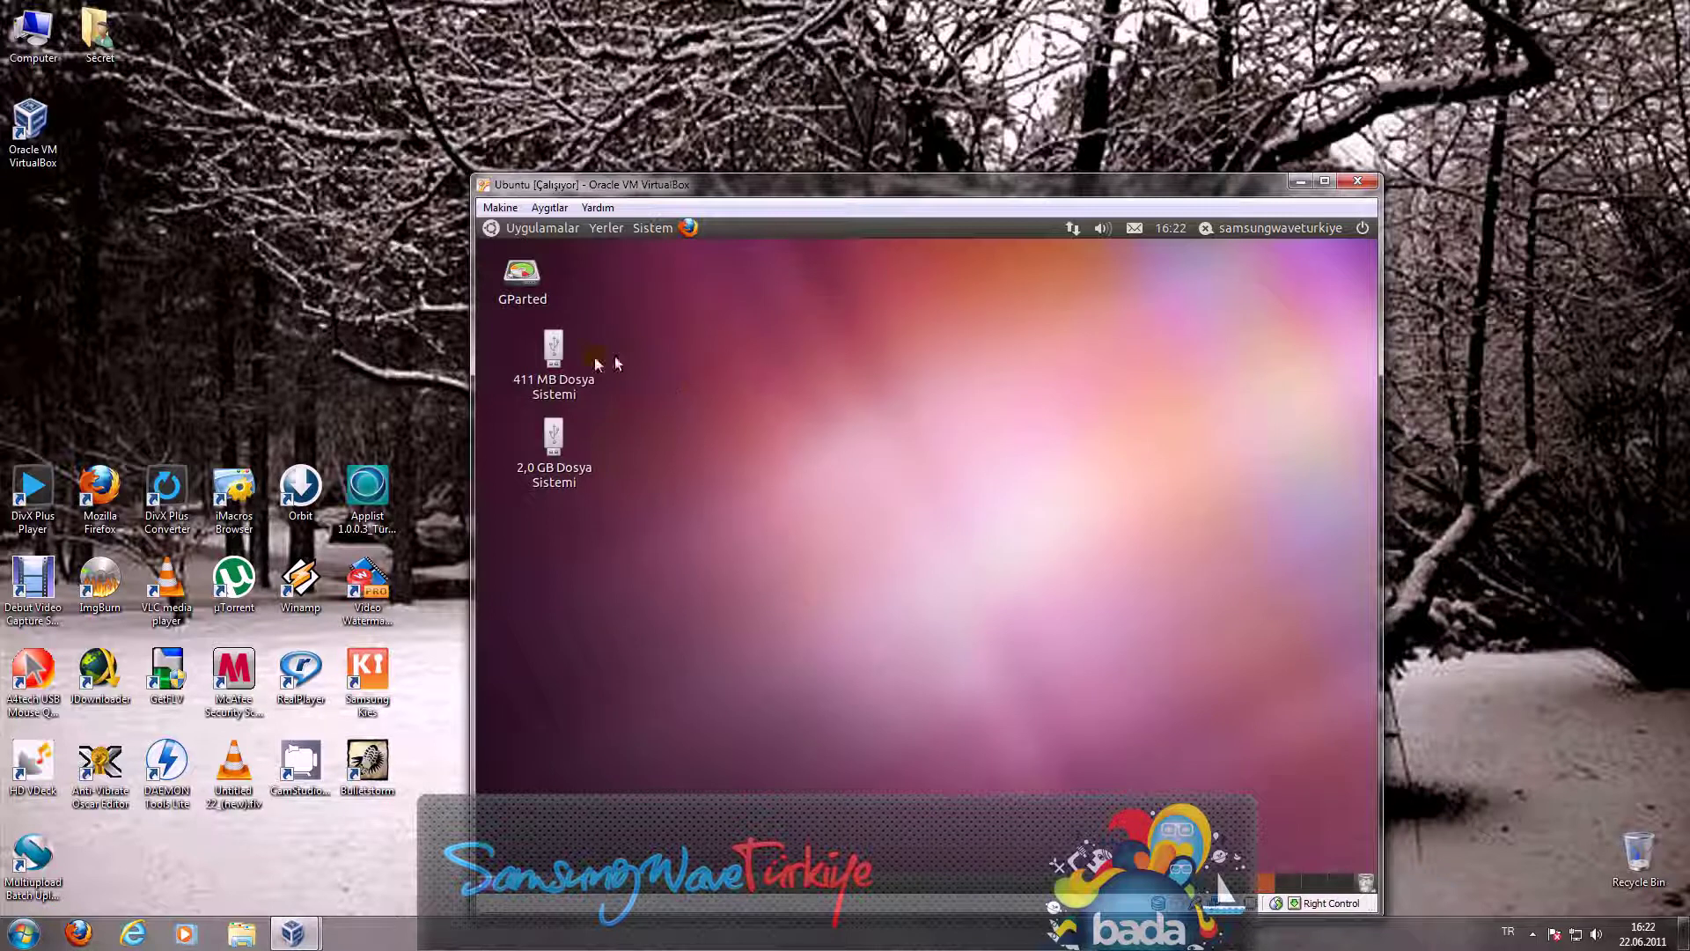
Step: Rearrange the 411 MB and 2,0 GB volume icons one above the other in the lower part of the Ubuntu desktop
left_click(566, 361)
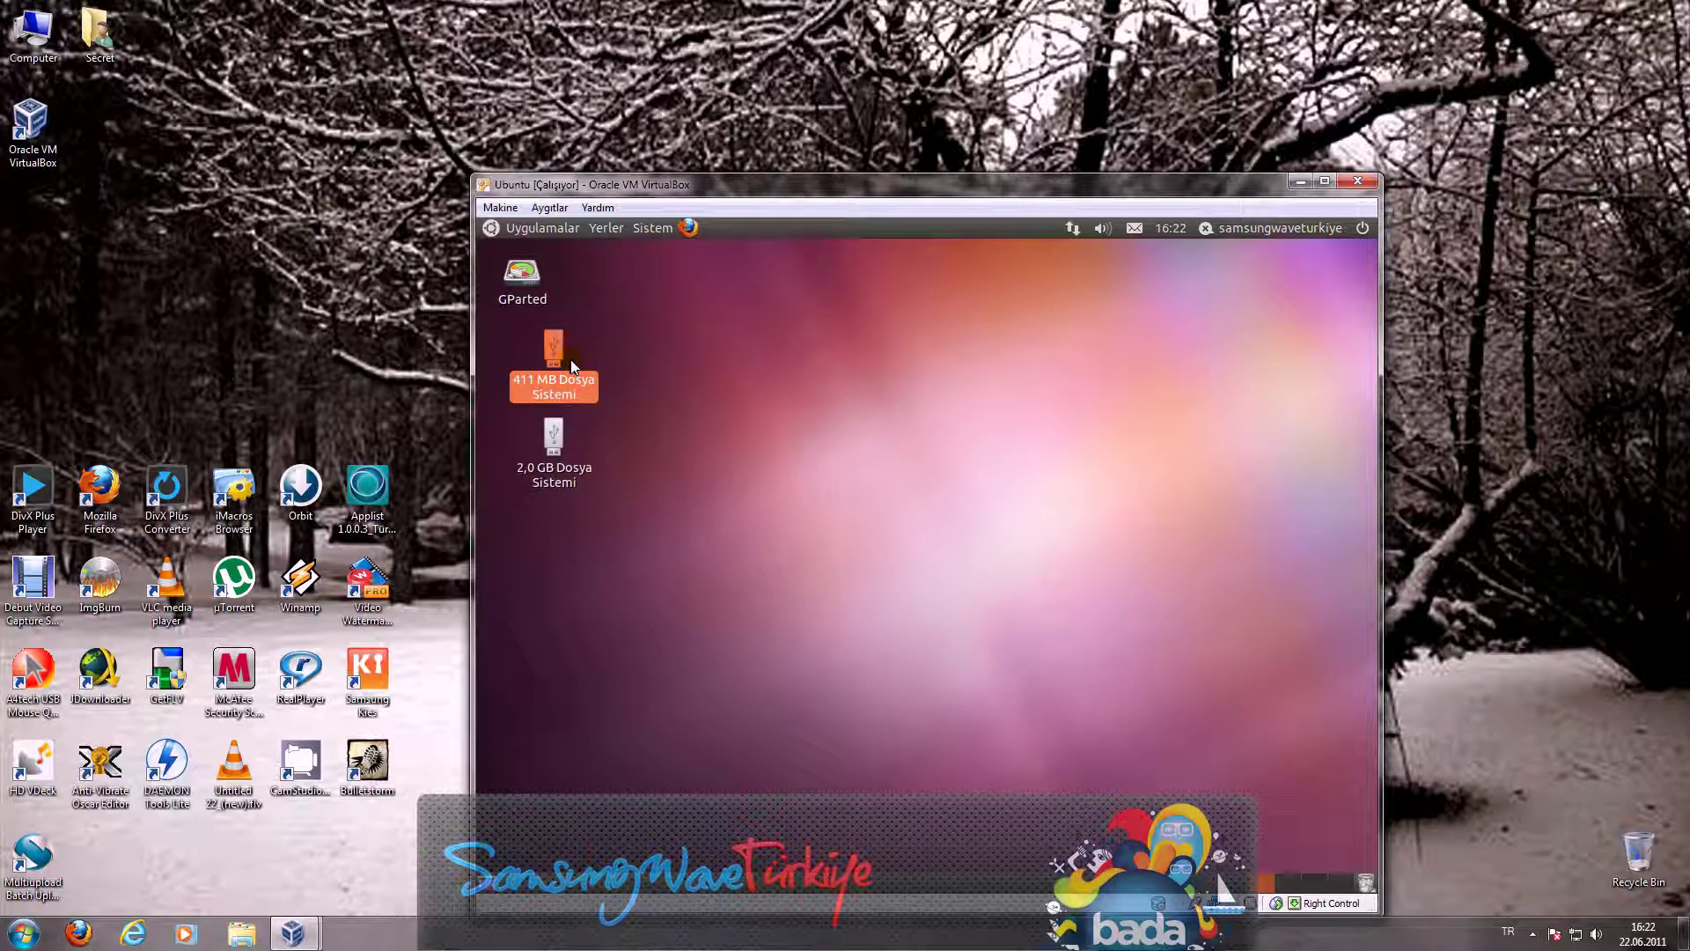
left_click_drag(573, 357, 675, 345)
left_click_drag(568, 451, 563, 763)
left_click(797, 480)
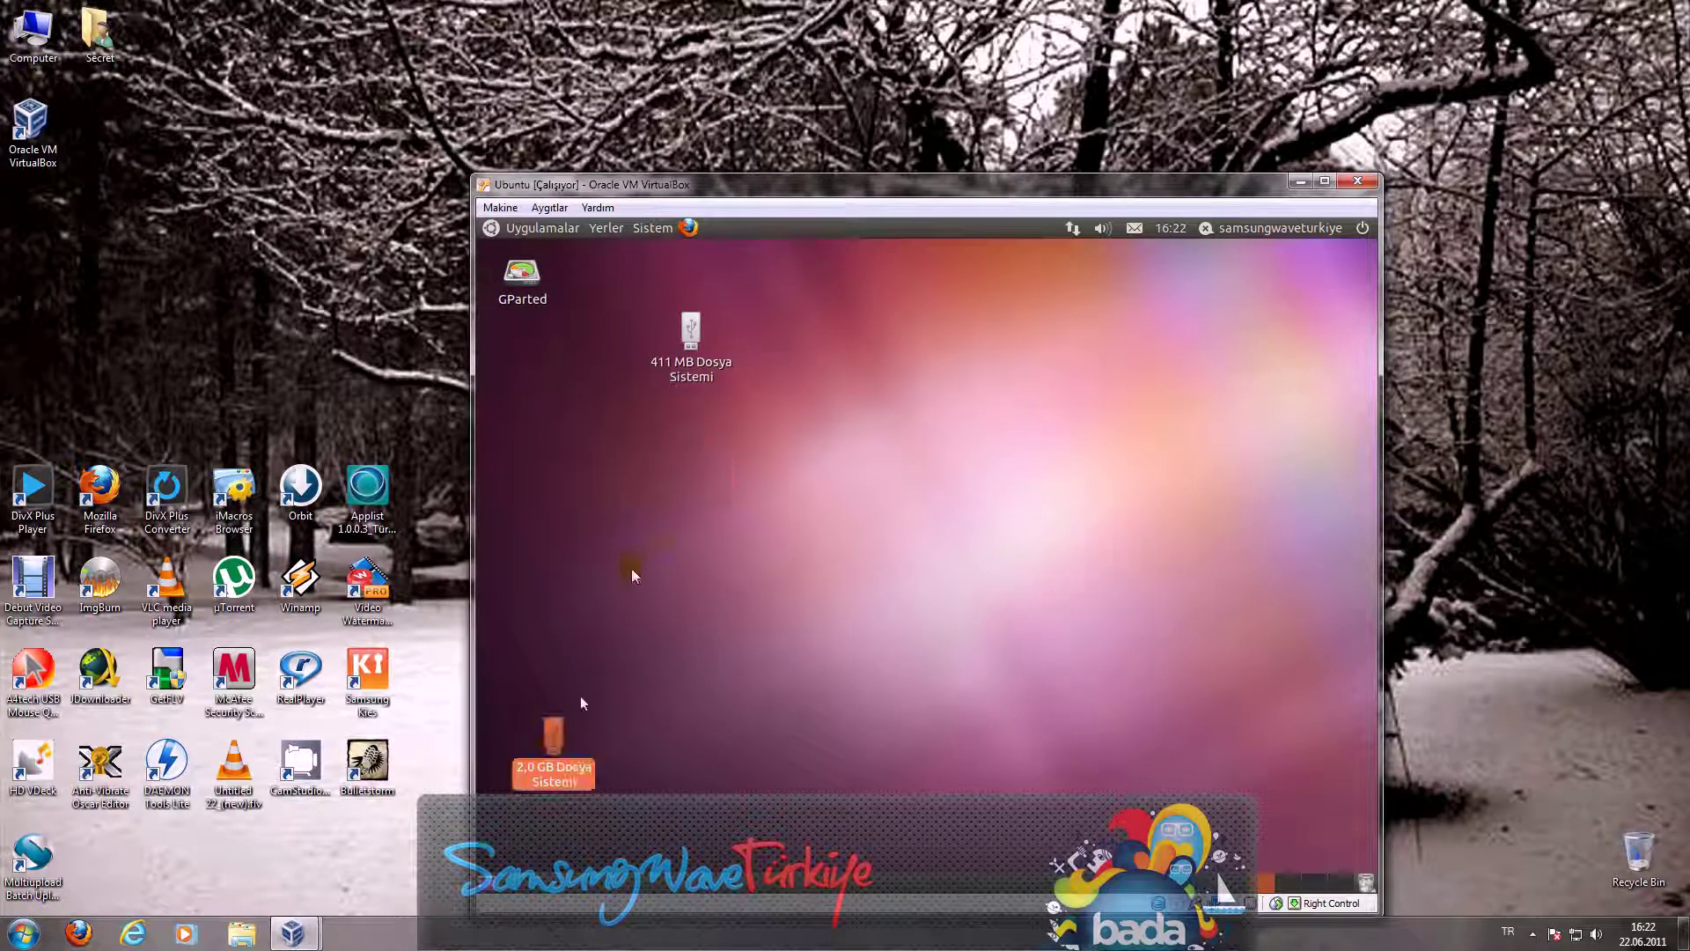
left_click_drag(690, 332, 546, 583)
Step: Launch GParted, authorize it with the administrator password, and switch to the 1.84 GiB device /dev/sdb
double_click(520, 274)
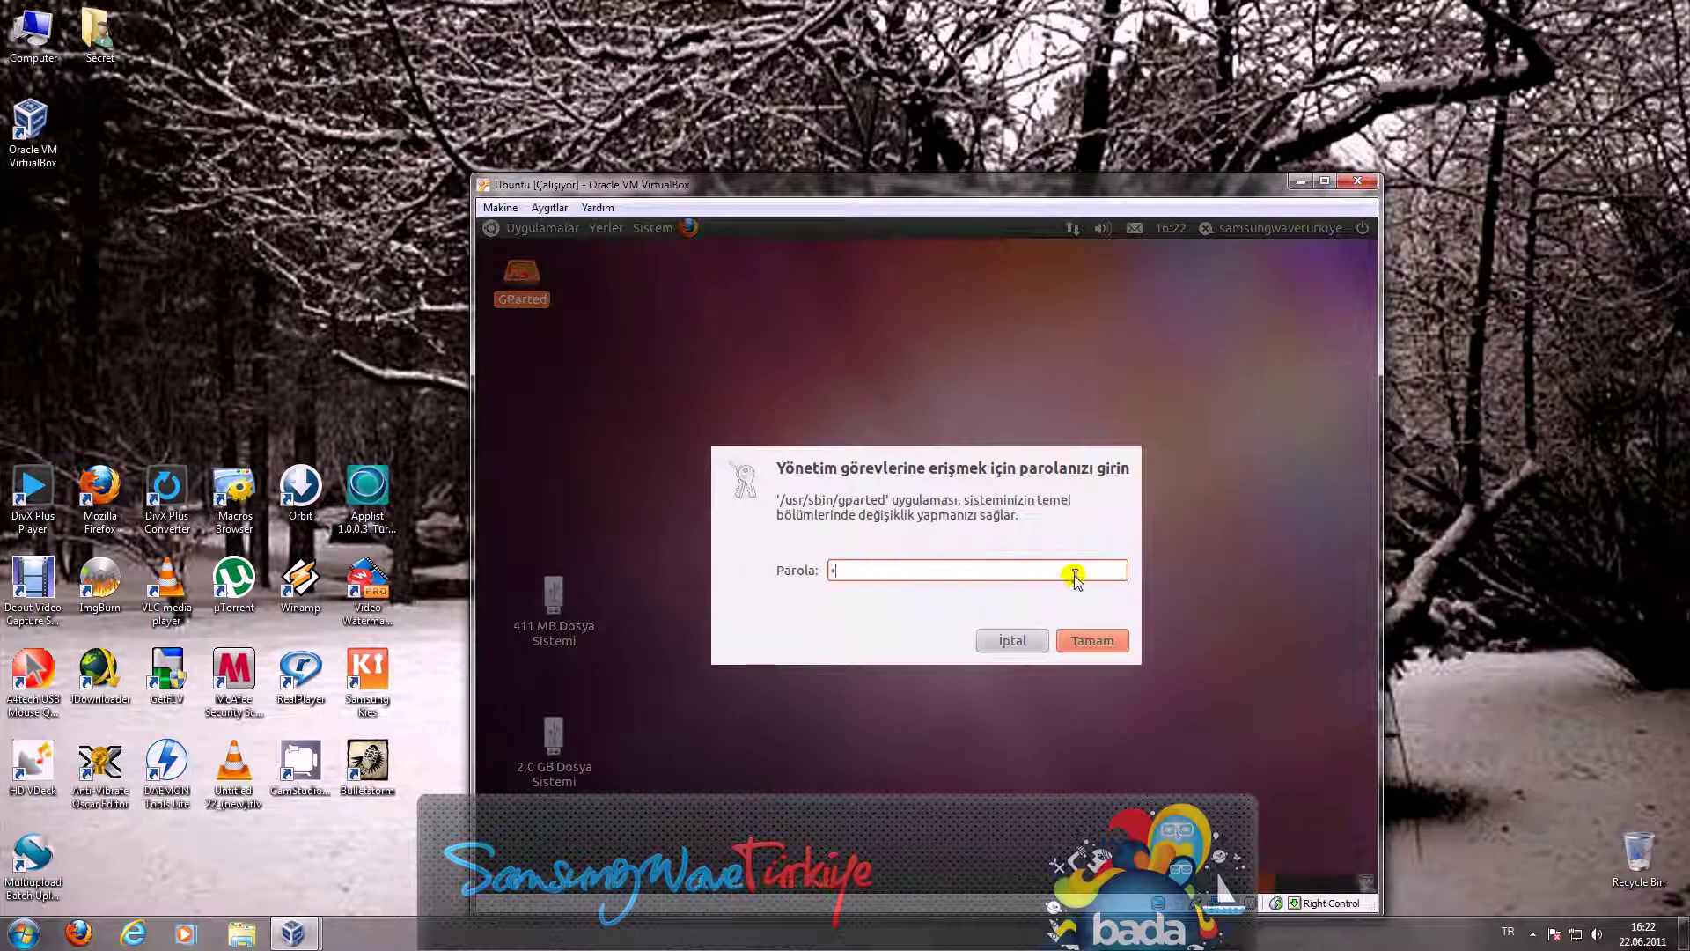
type("••••••••")
left_click(1111, 639)
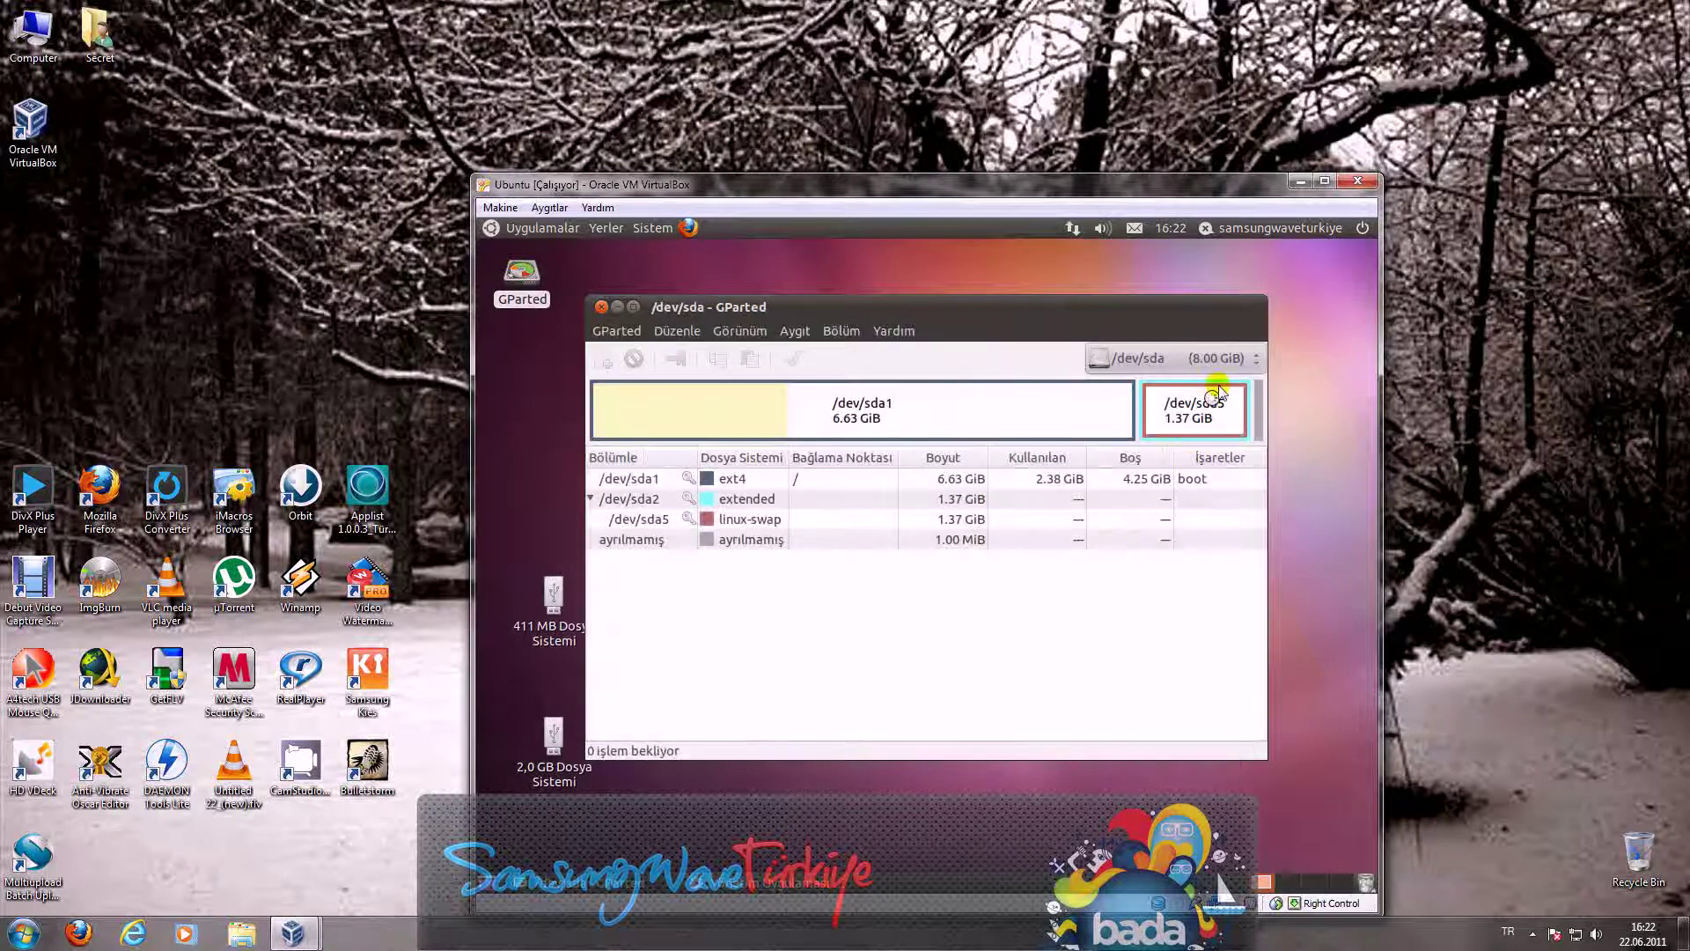
left_click(1215, 361)
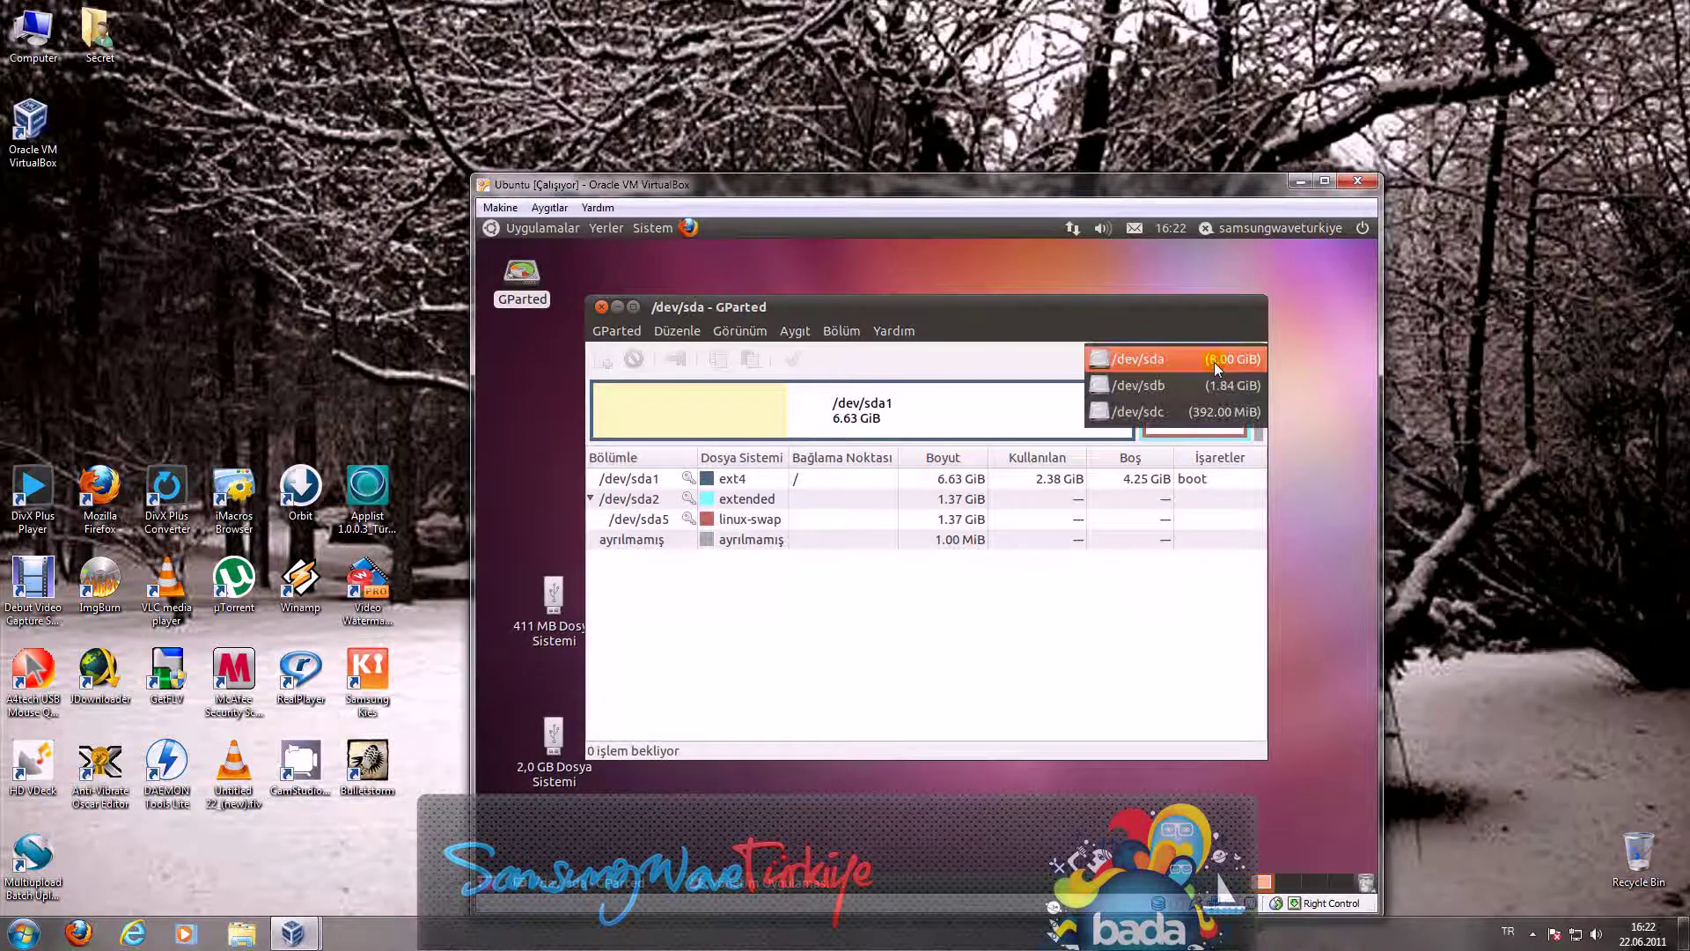
left_click(1178, 389)
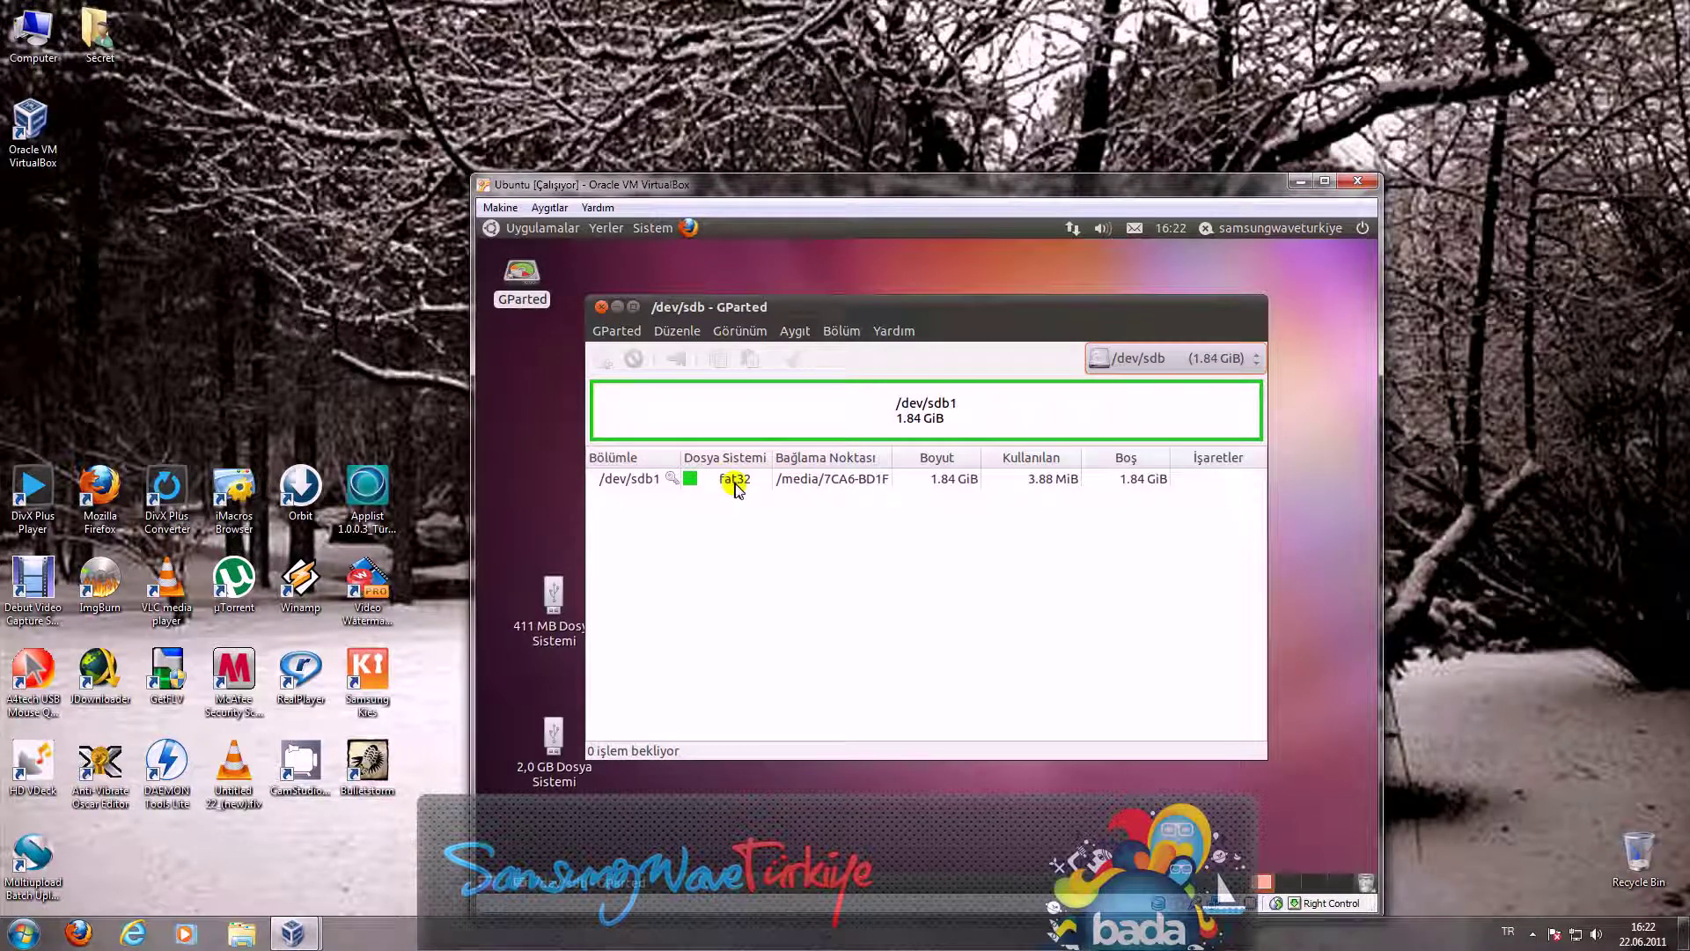
Step: Unmount the fat32 partition /dev/sdb1 and mark it for deletion
right_click(943, 415)
left_click(878, 456)
right_click(906, 431)
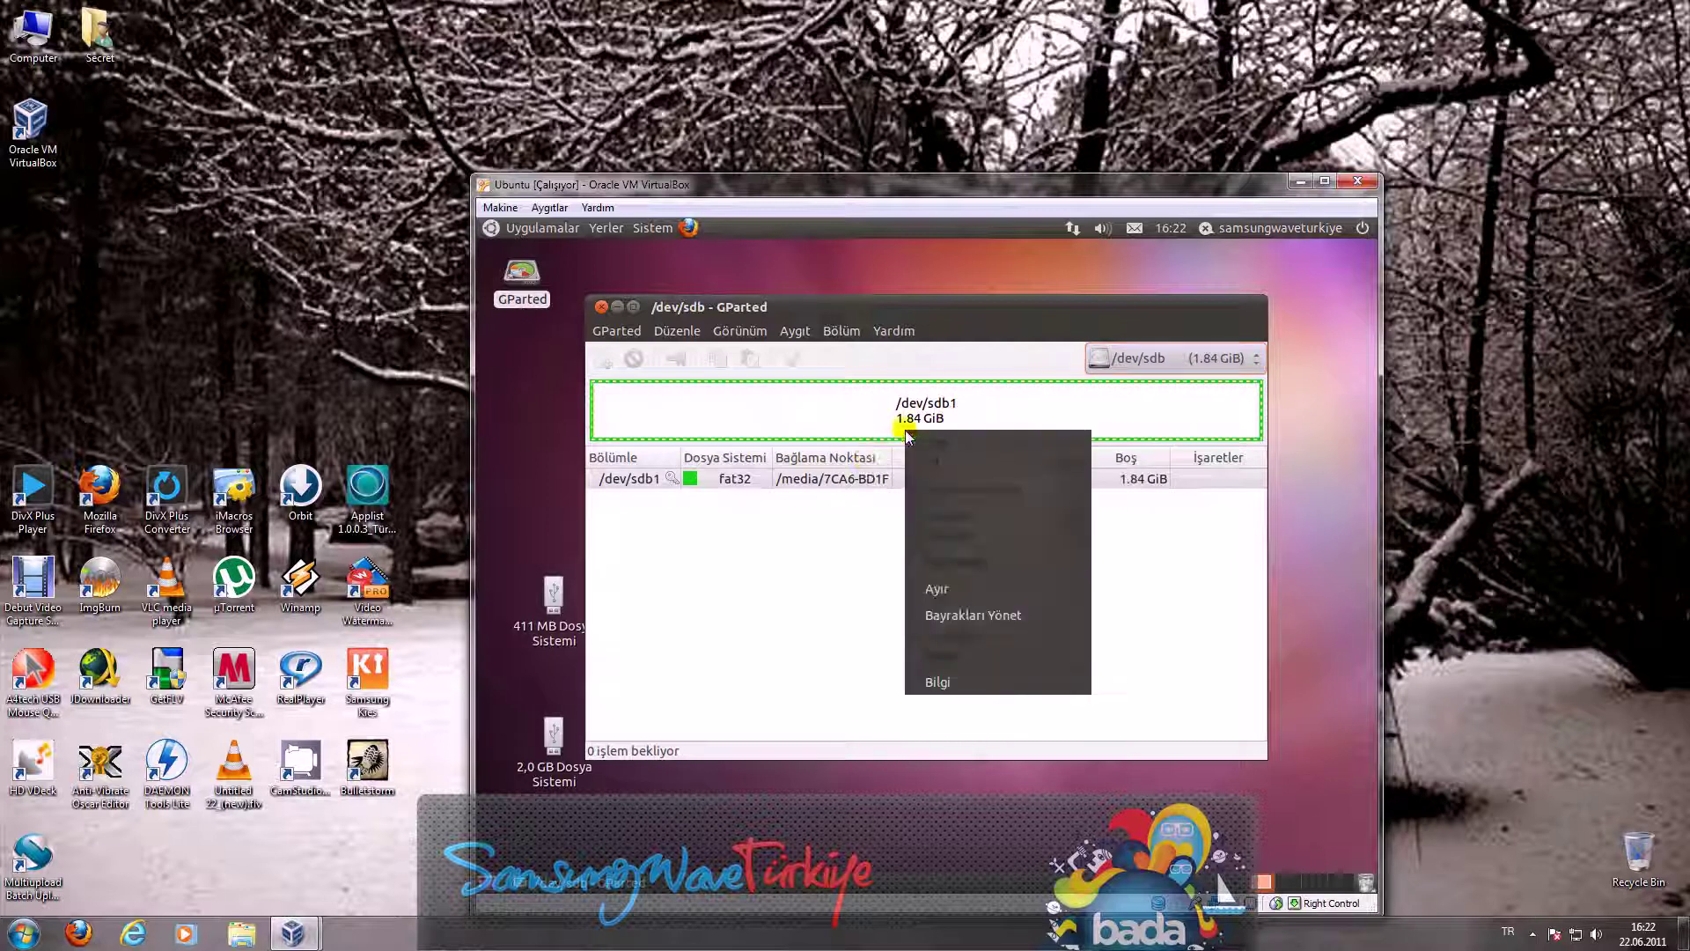
left_click(942, 589)
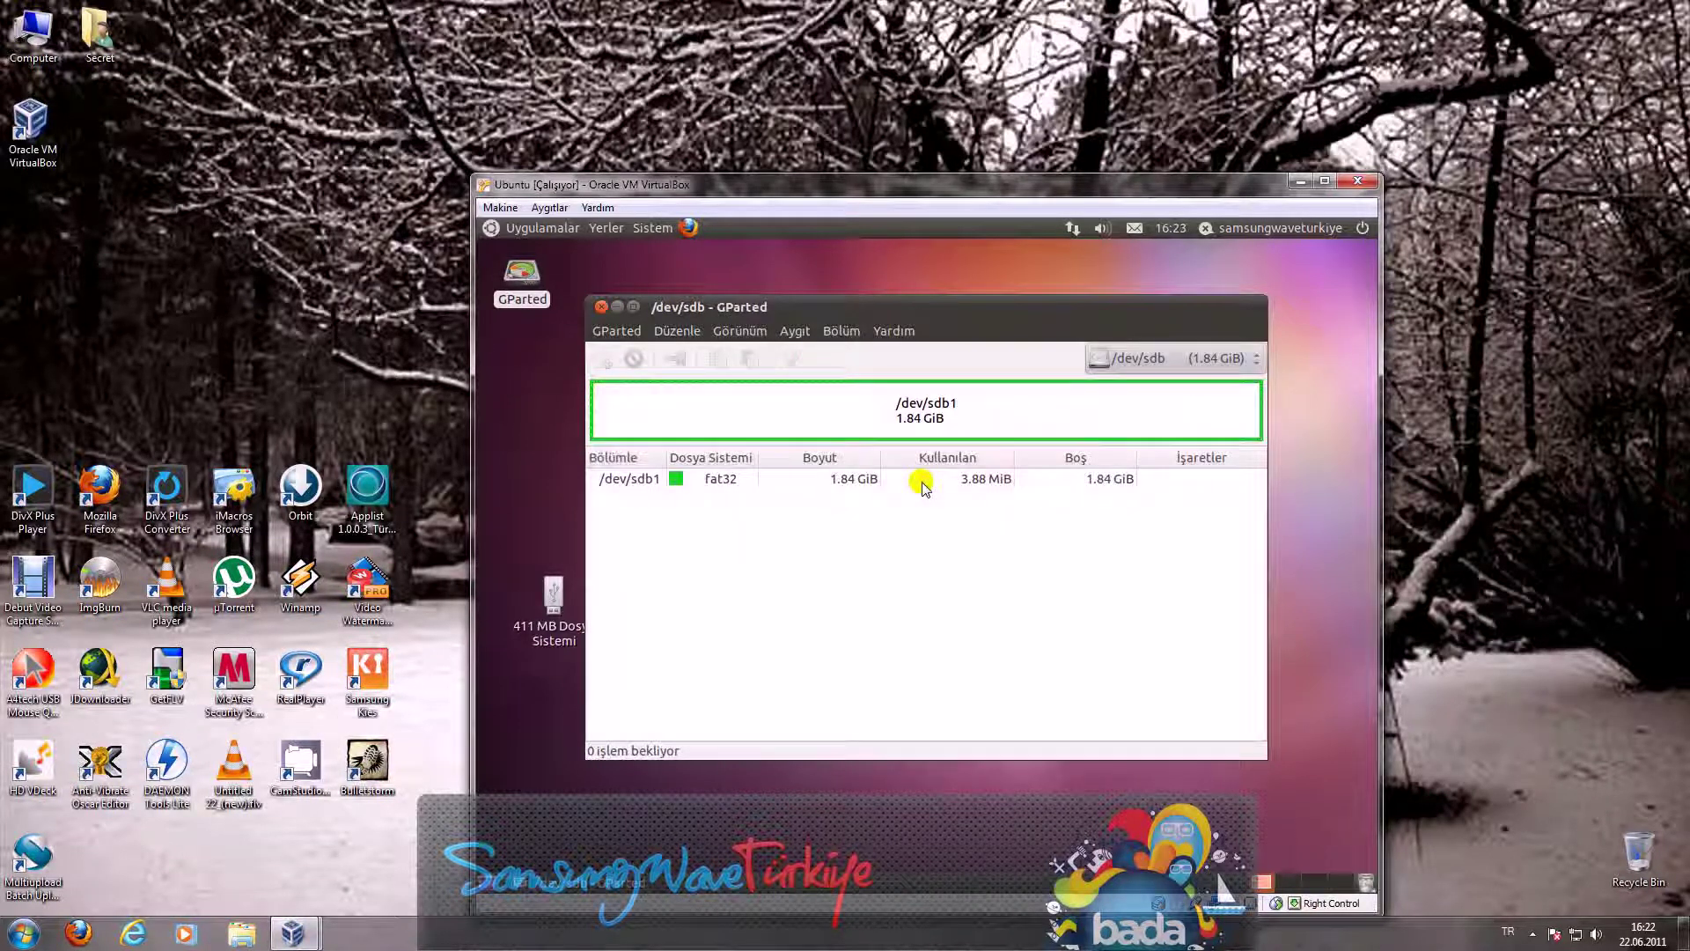
right_click(758, 482)
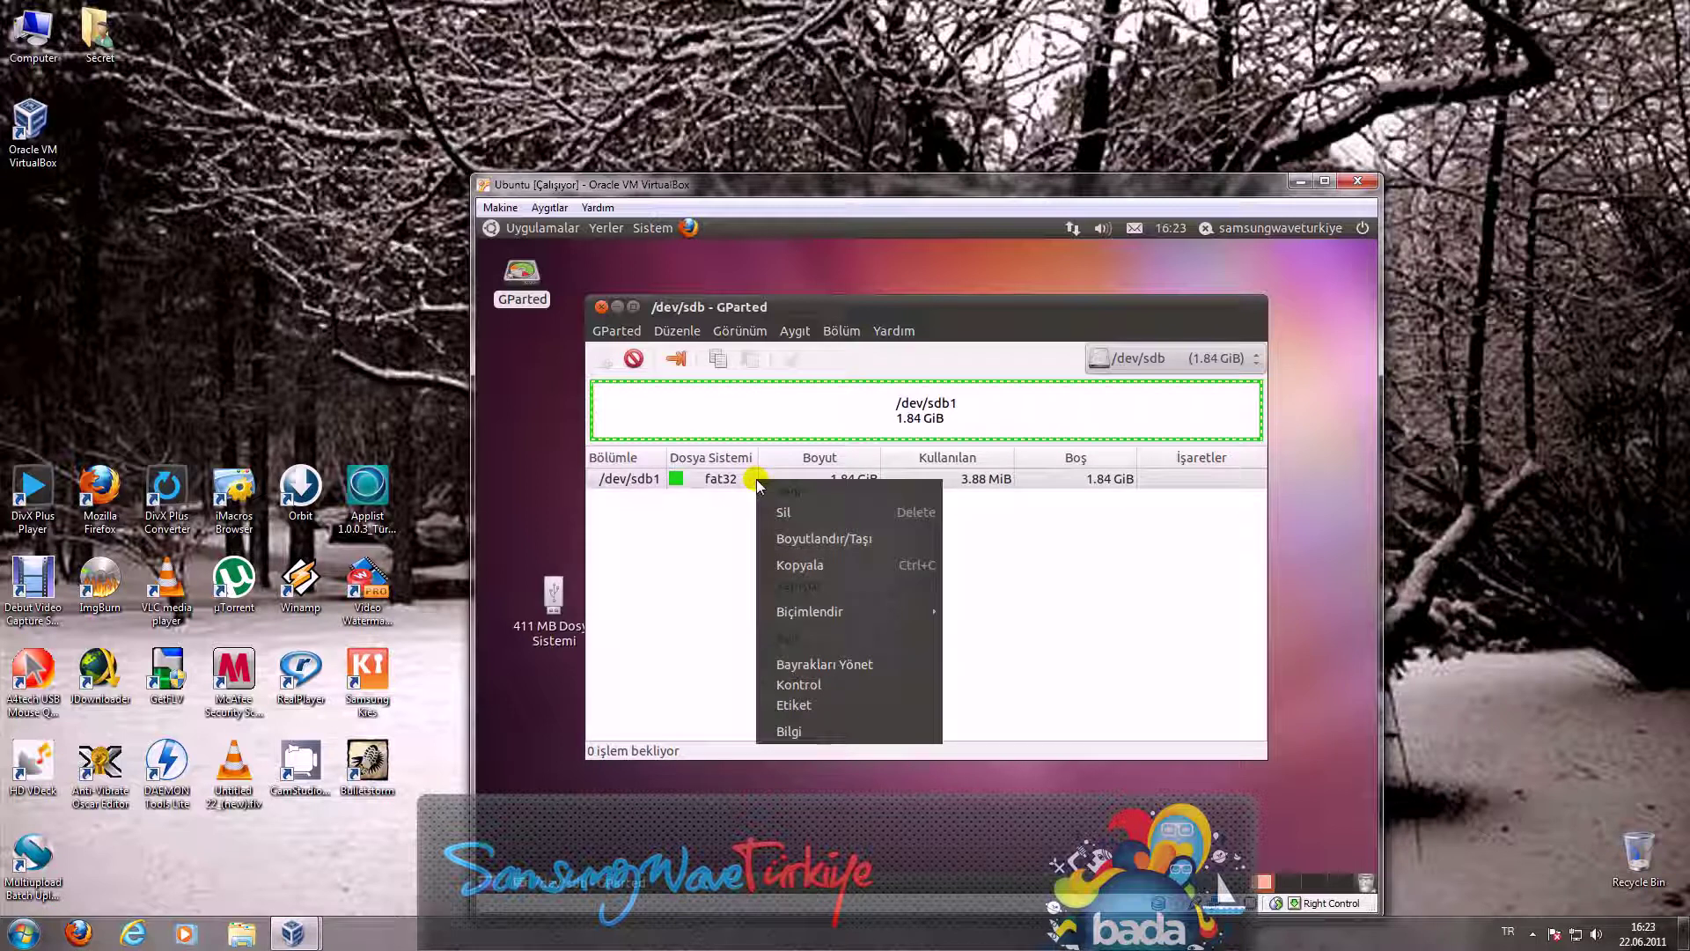
left_click(805, 520)
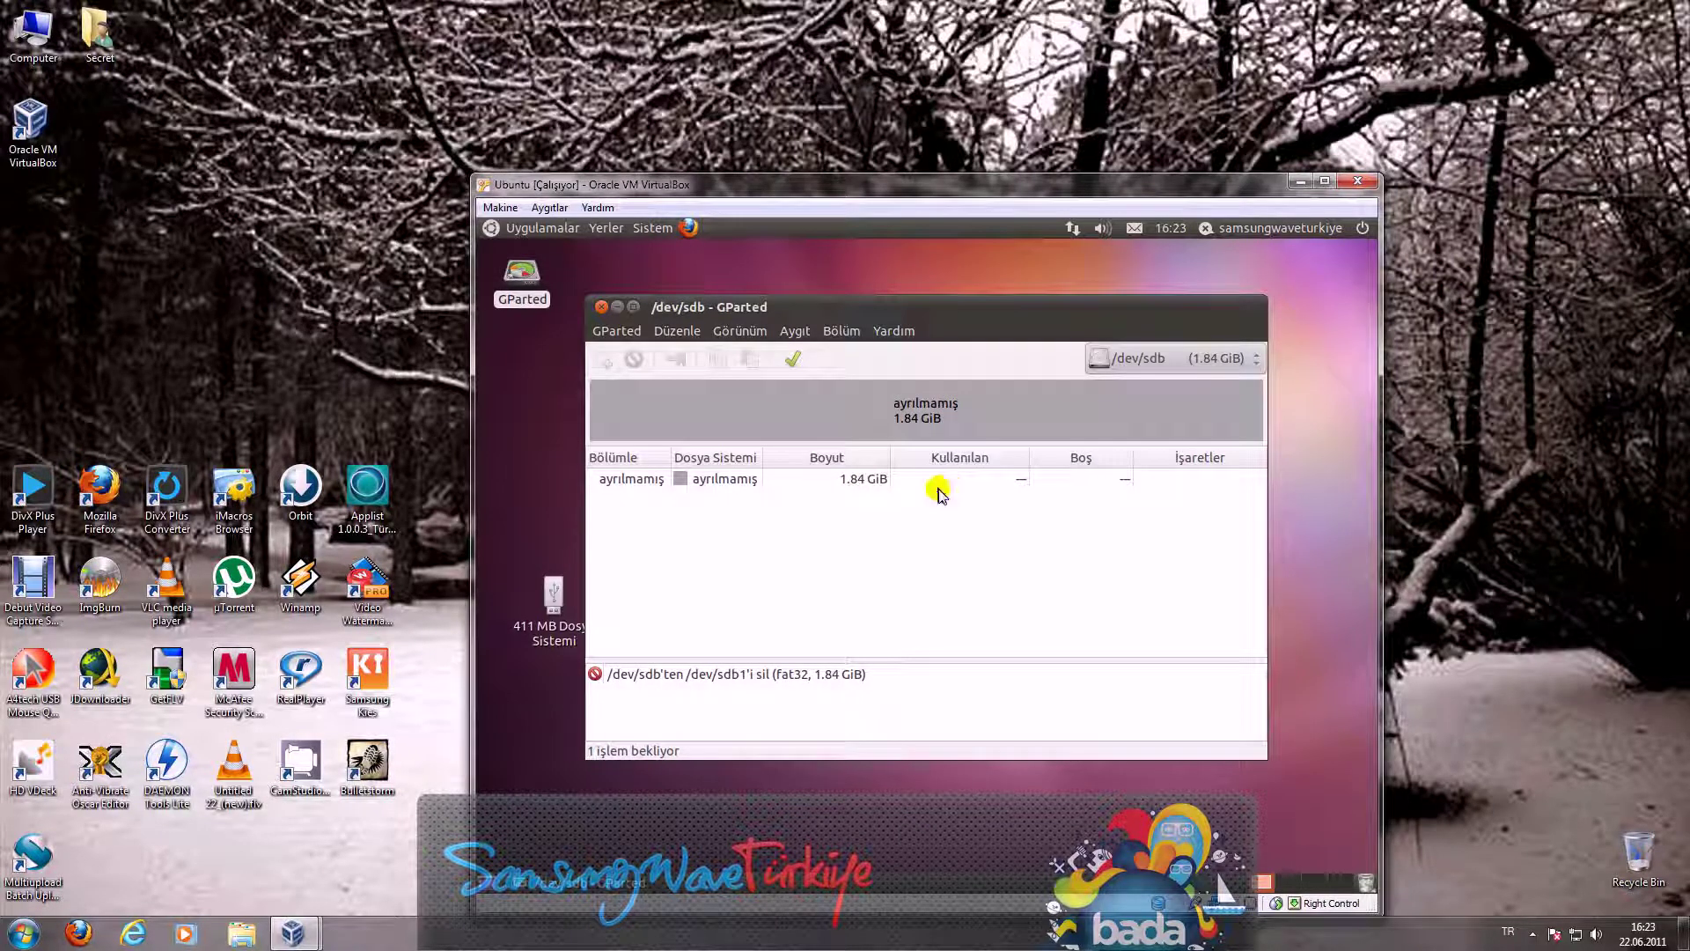
Step: Add a new 900 MiB primary partition with the fat16 file system in the unallocated space of /dev/sdb
right_click(862, 489)
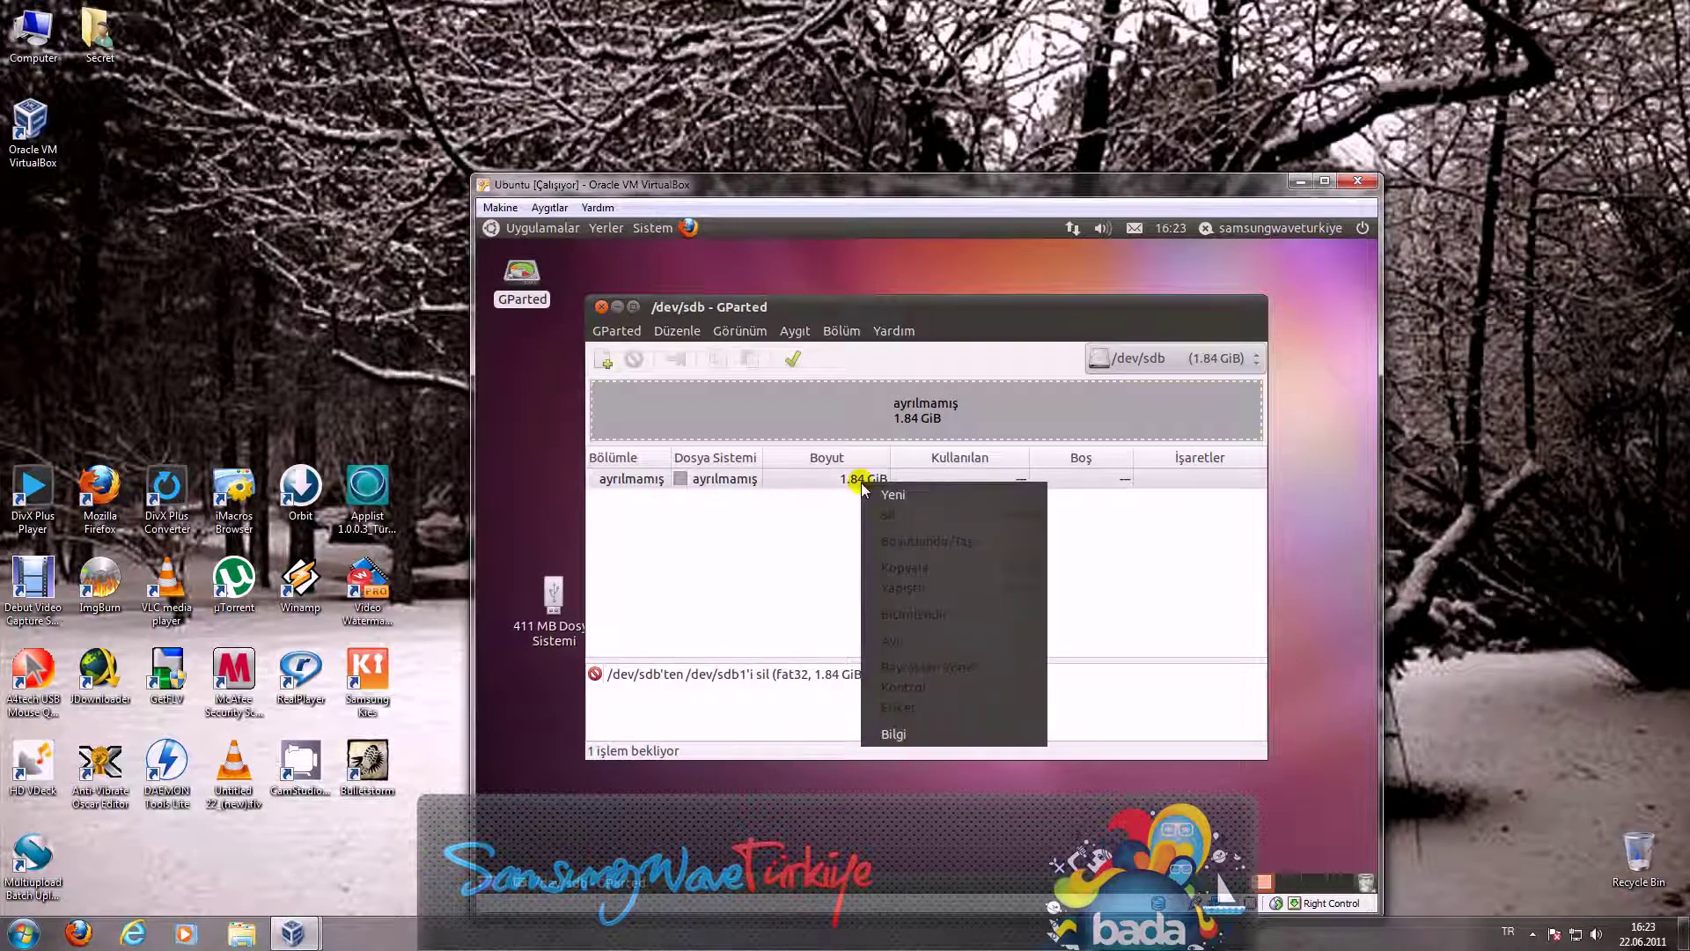
left_click(877, 492)
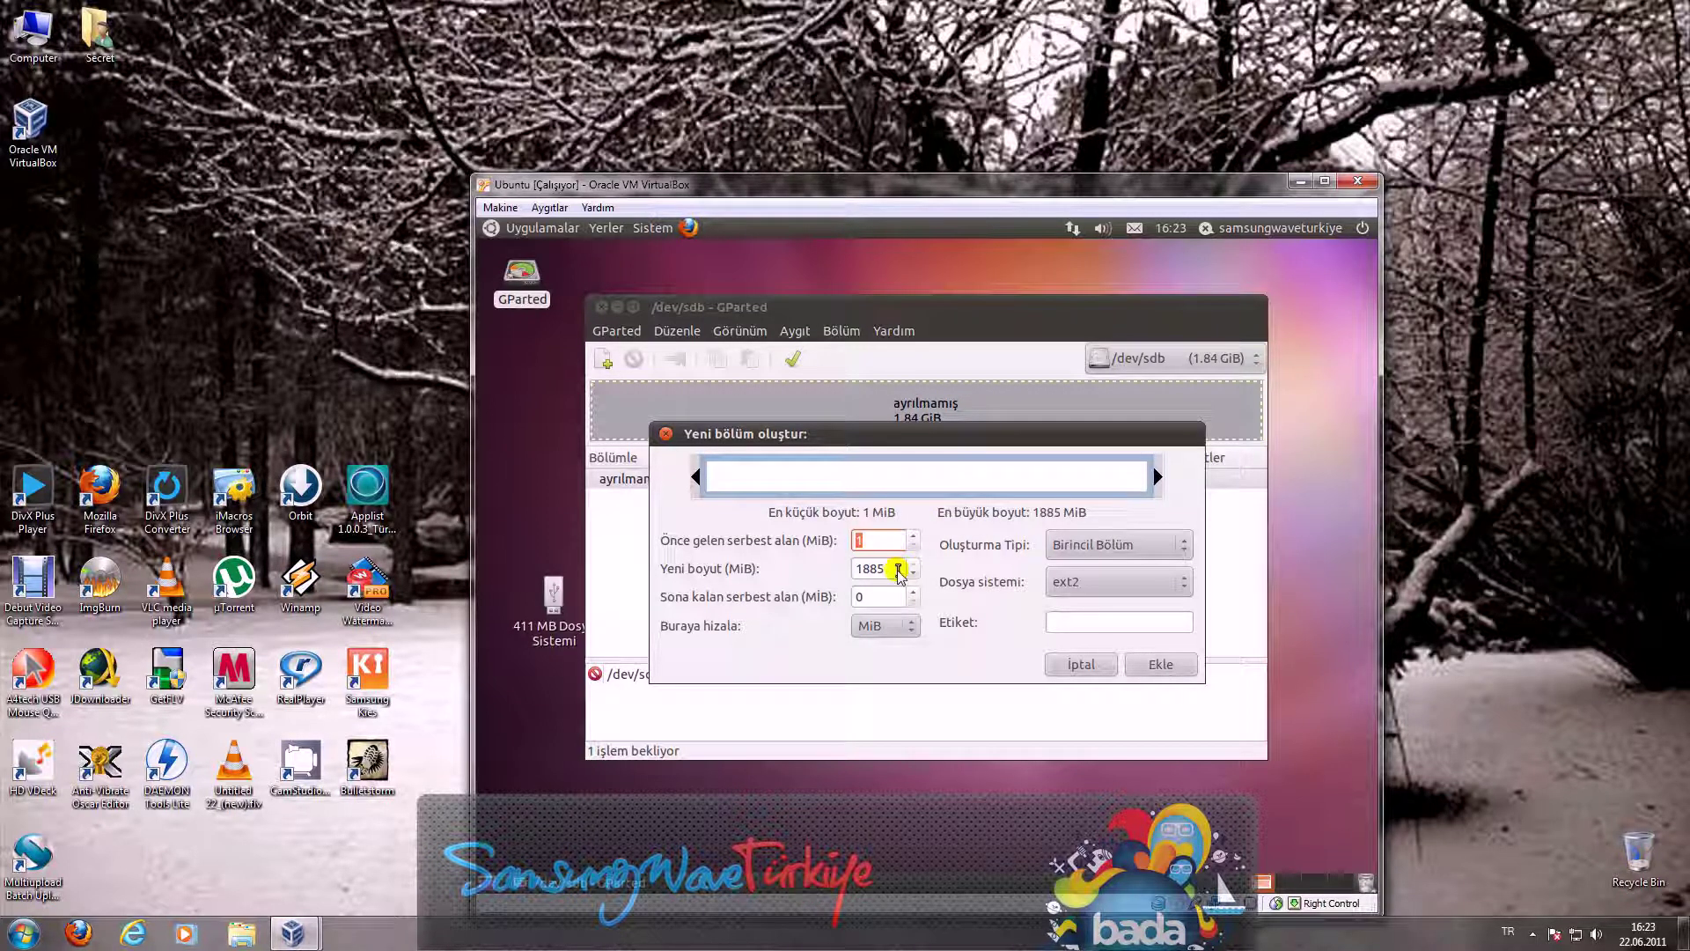
left_click(1085, 583)
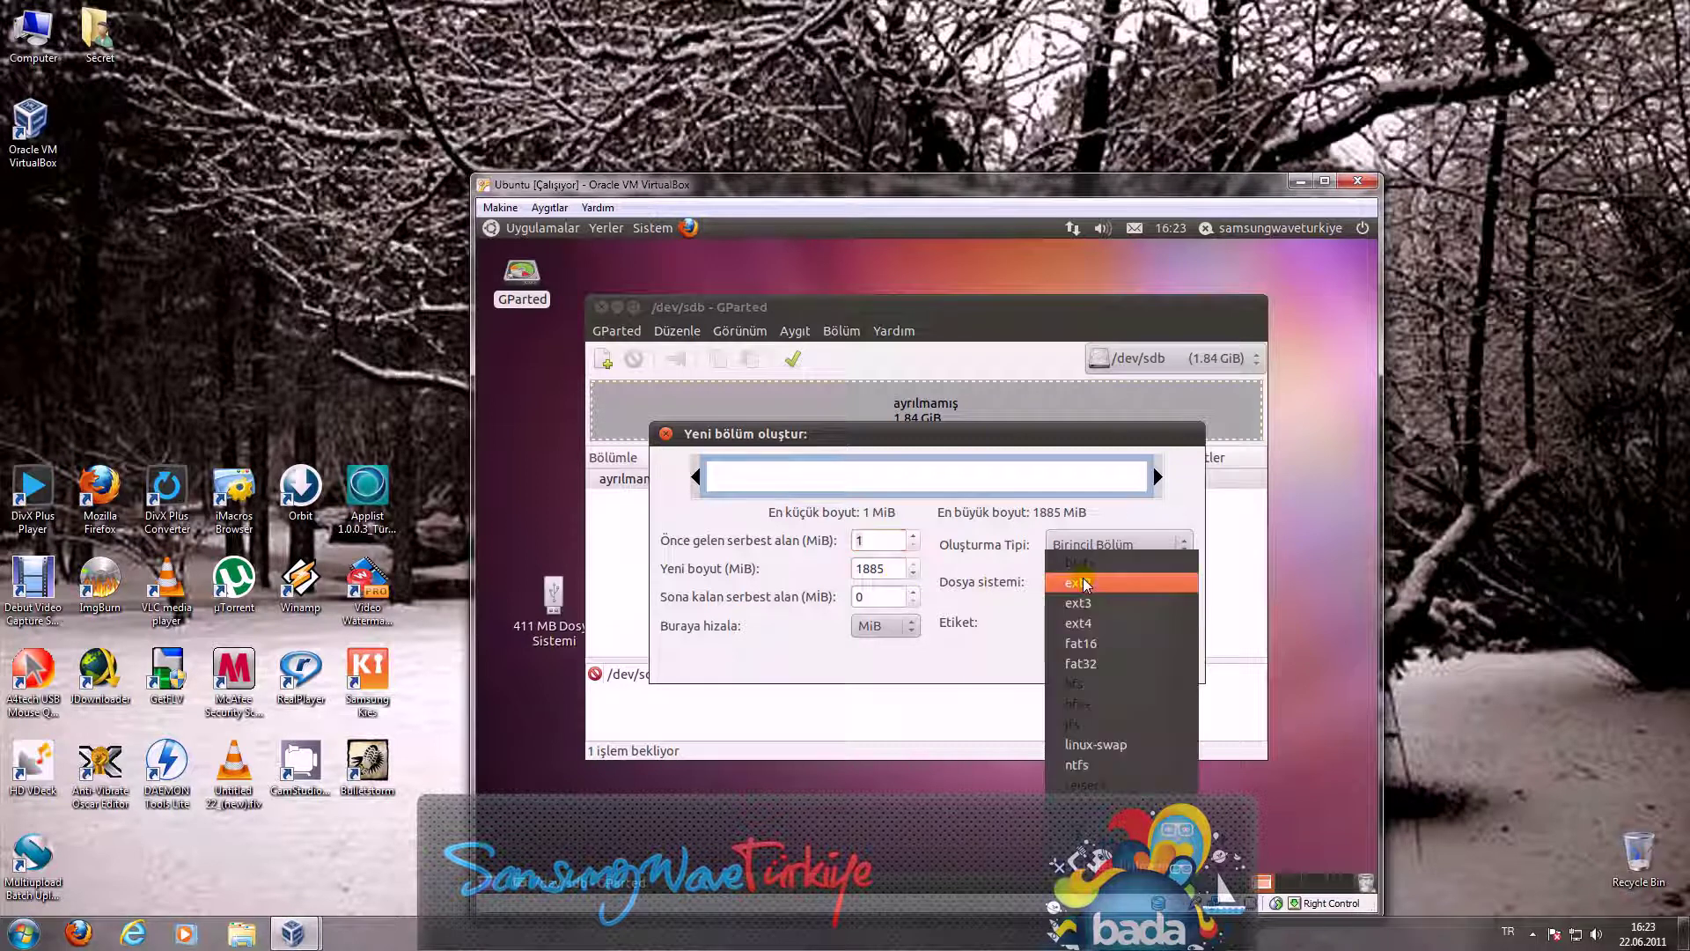
left_click(1133, 645)
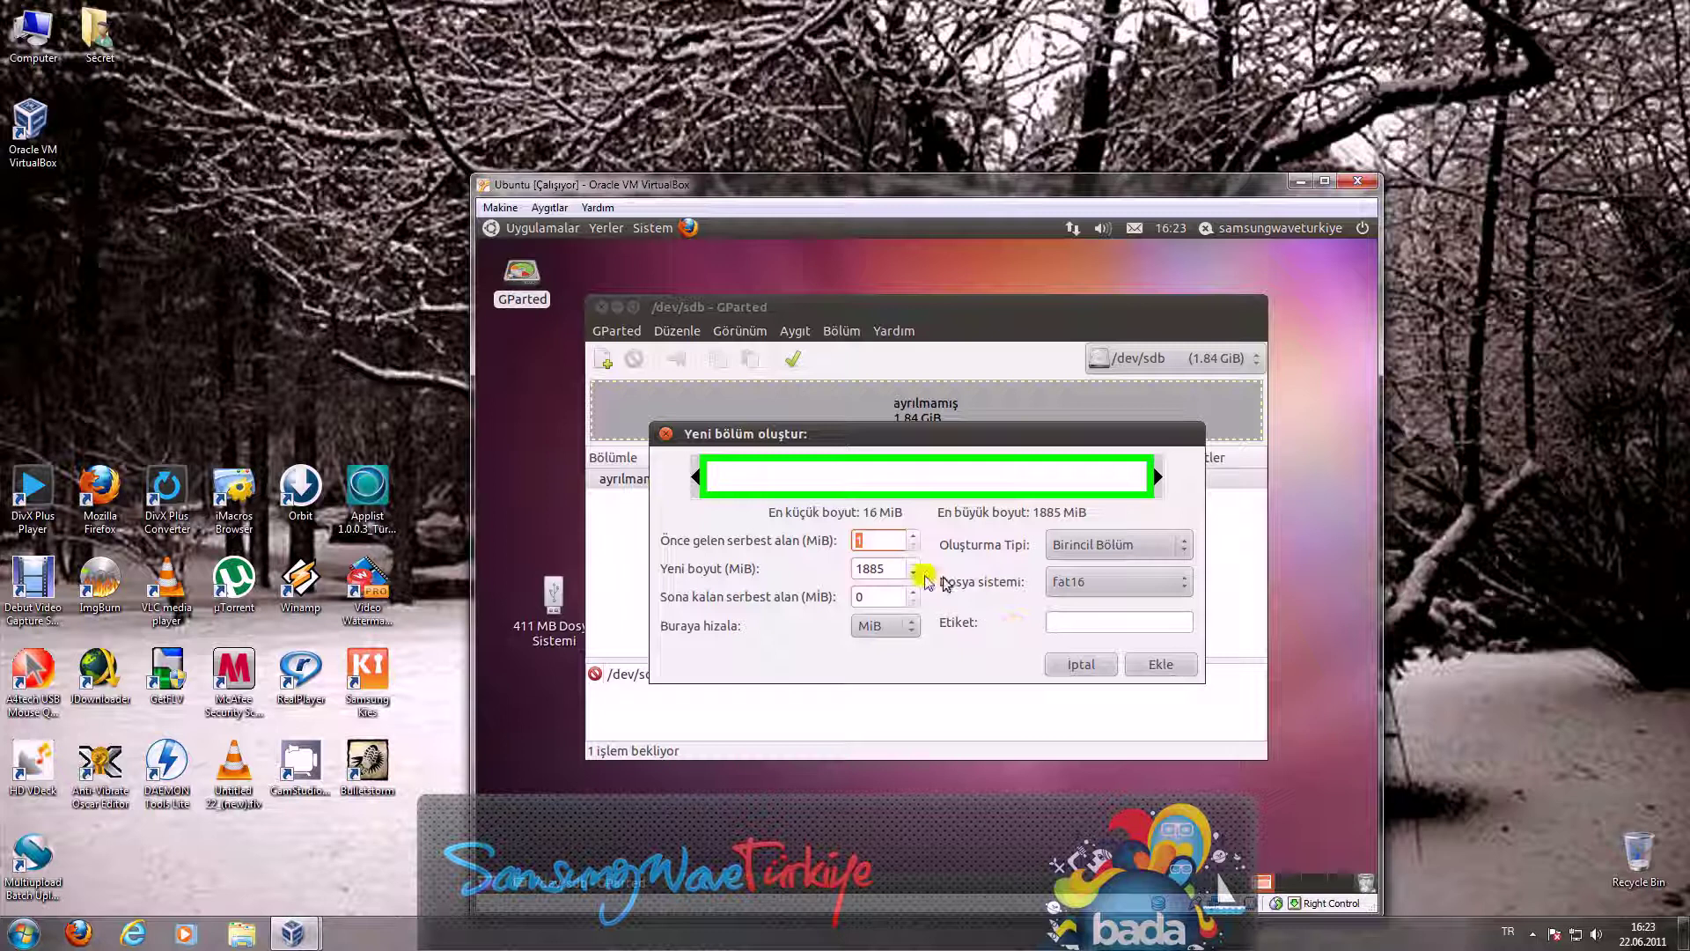
double_click(876, 569)
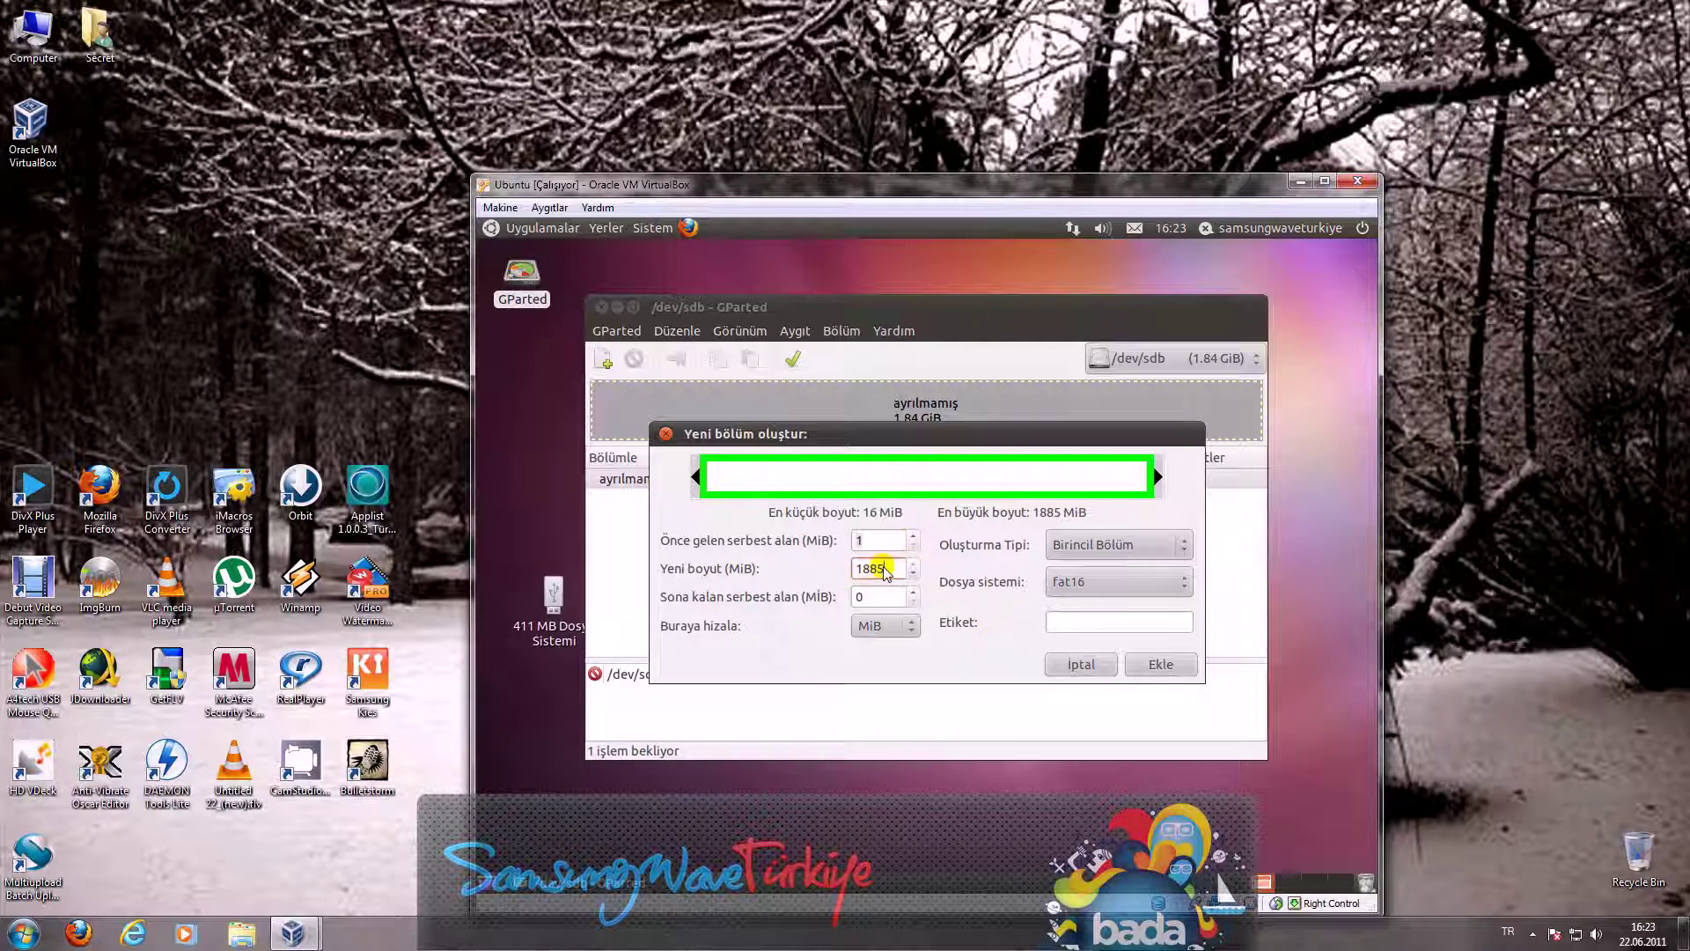
type("900")
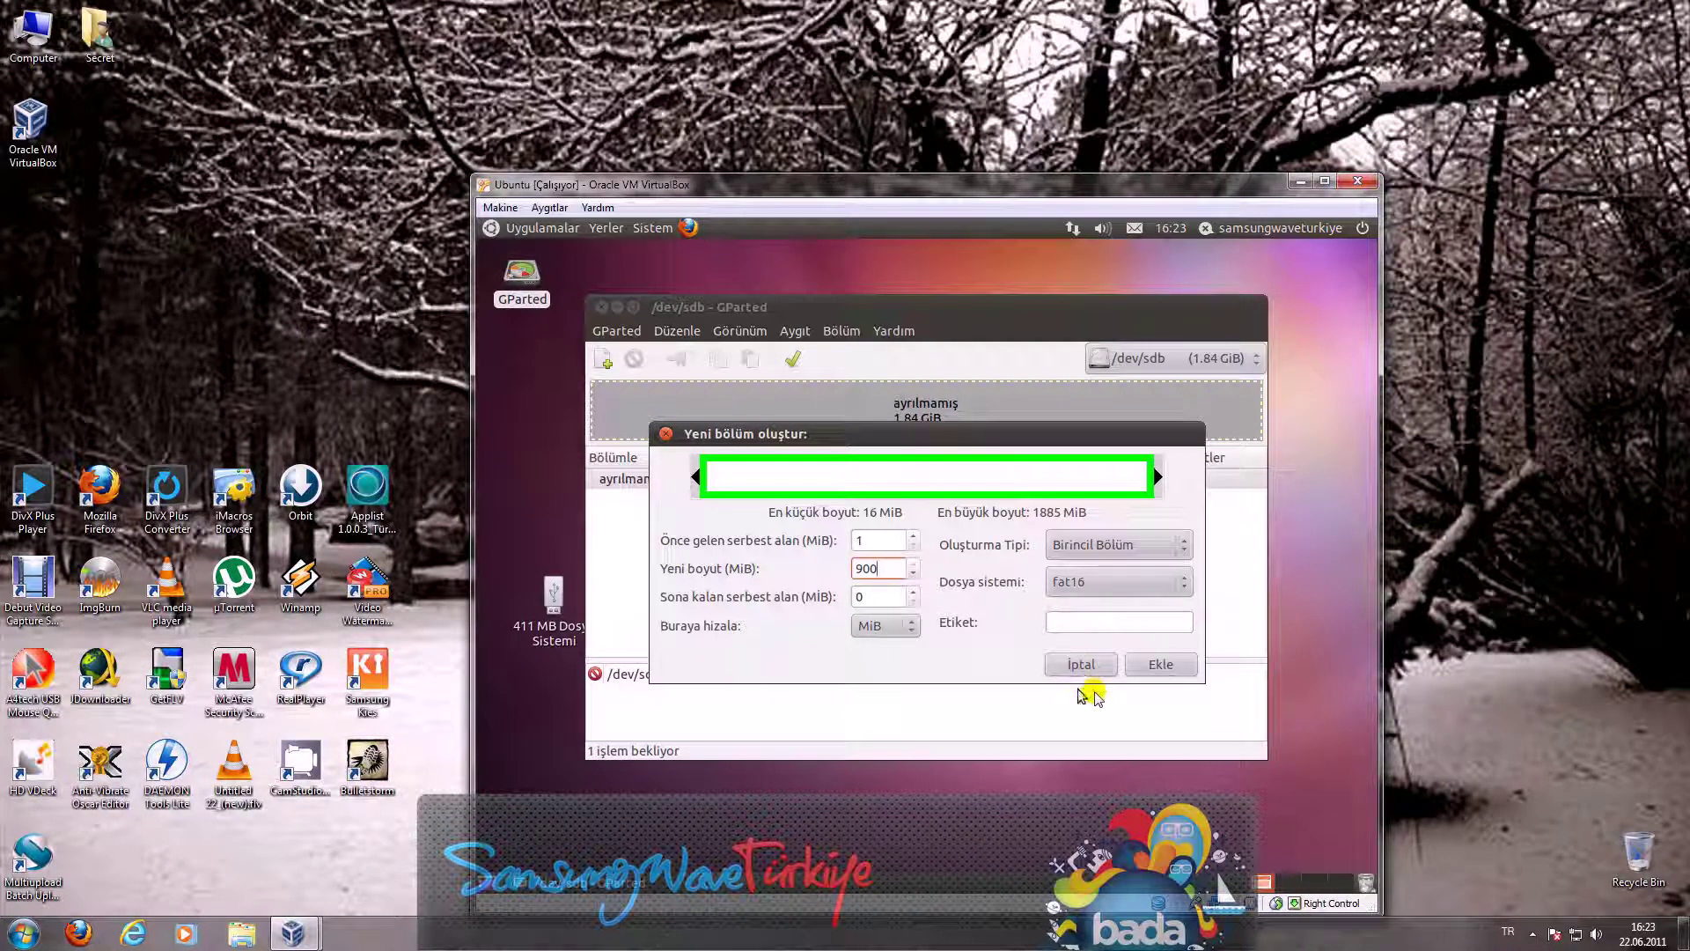
left_click(1159, 667)
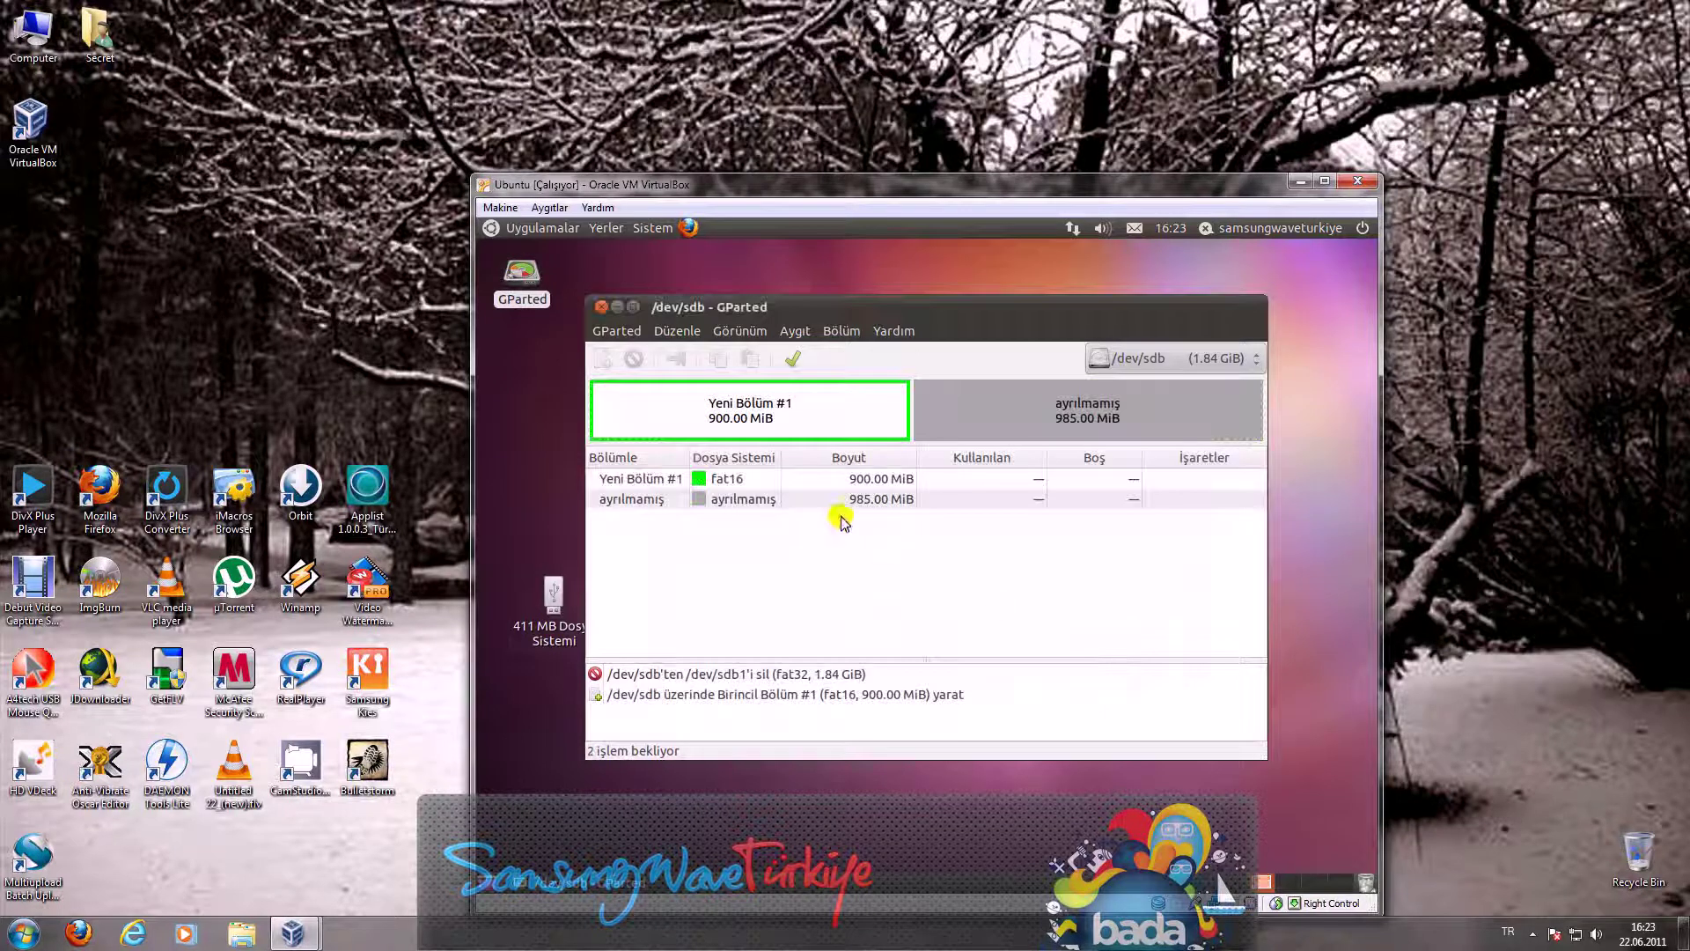
Step: Add a primary ext2 partition labelled Android that fills the remaining 985 MiB of unallocated space
right_click(776, 499)
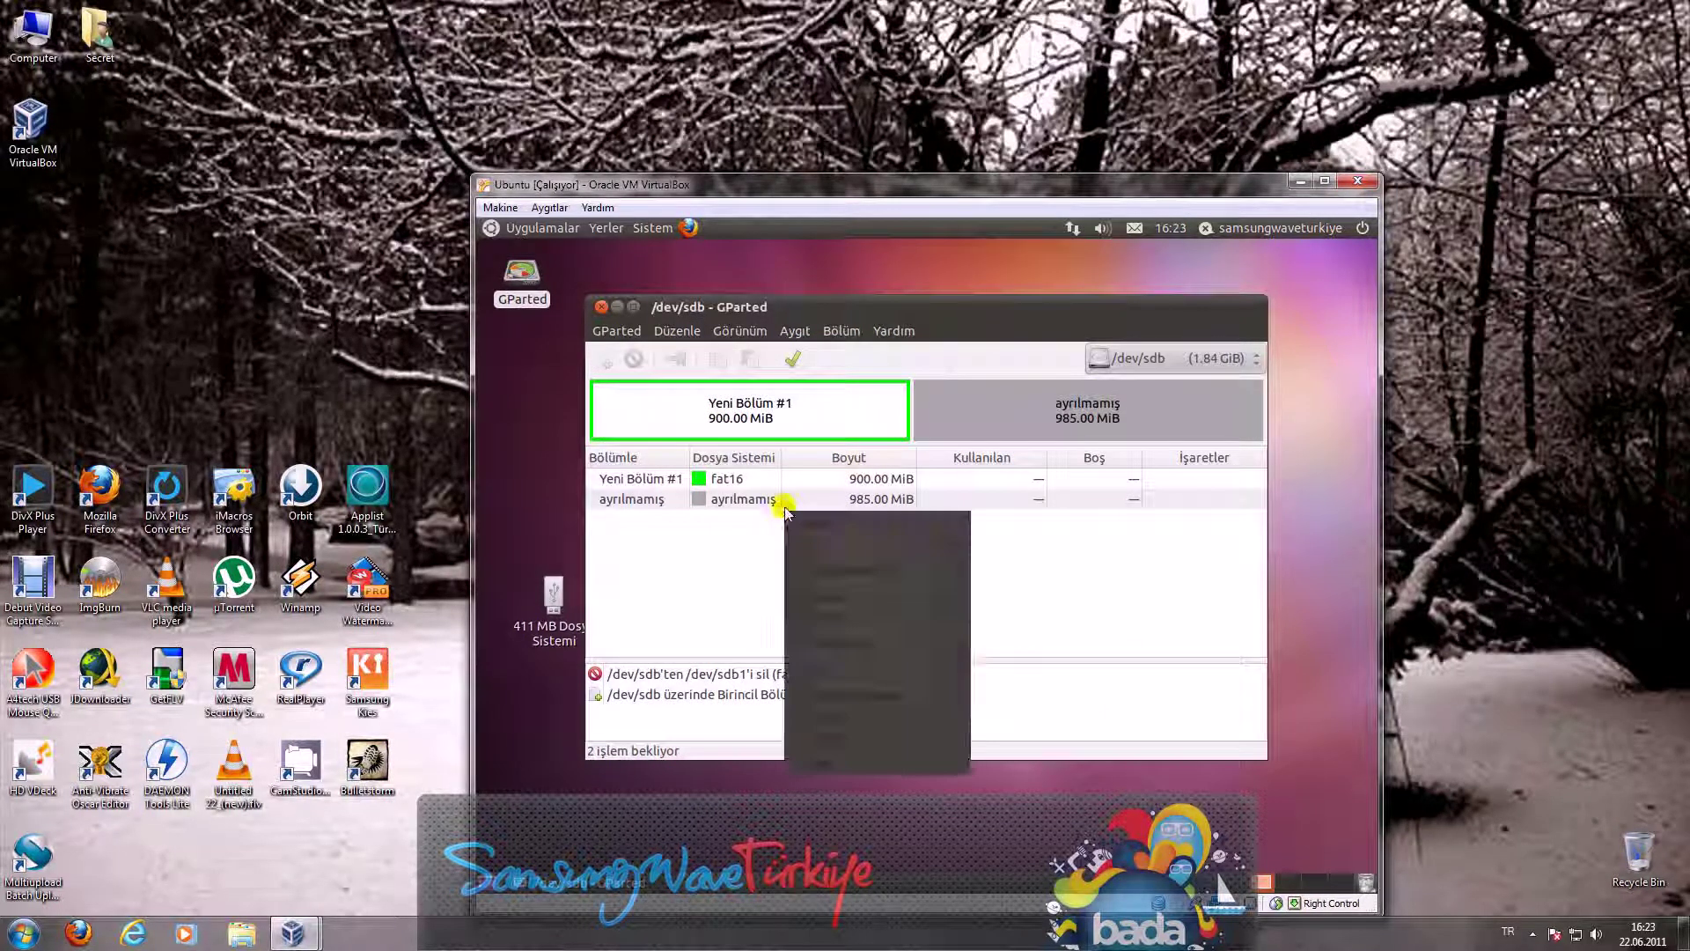
left_click(761, 504)
right_click(761, 505)
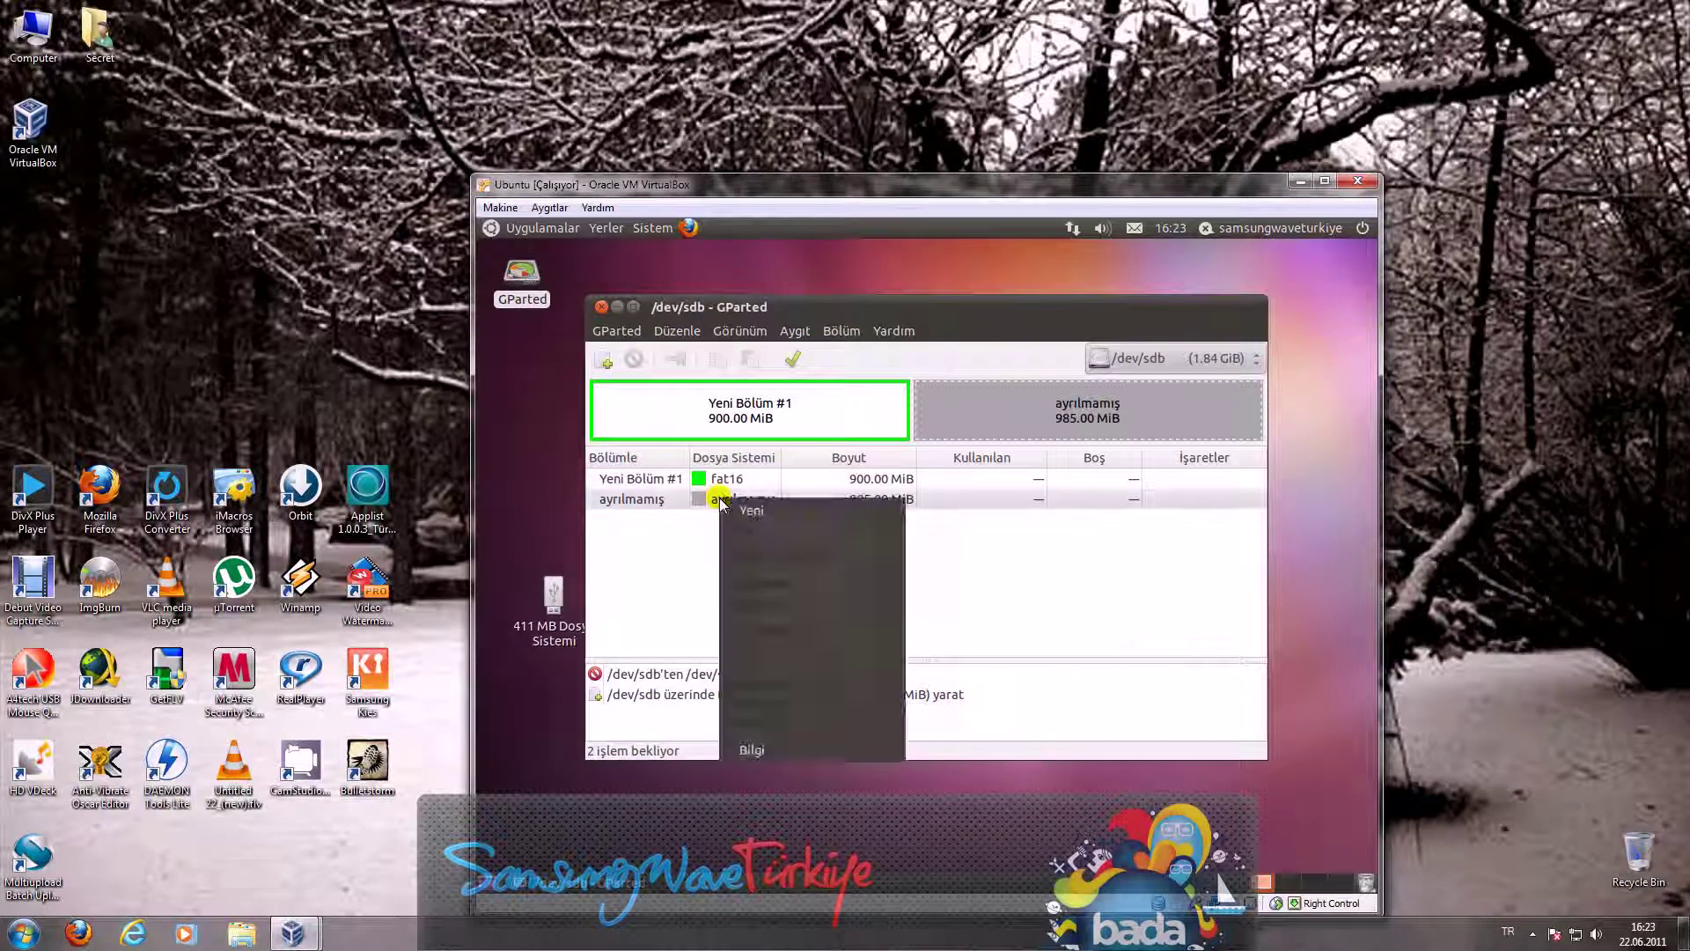
left_click(750, 513)
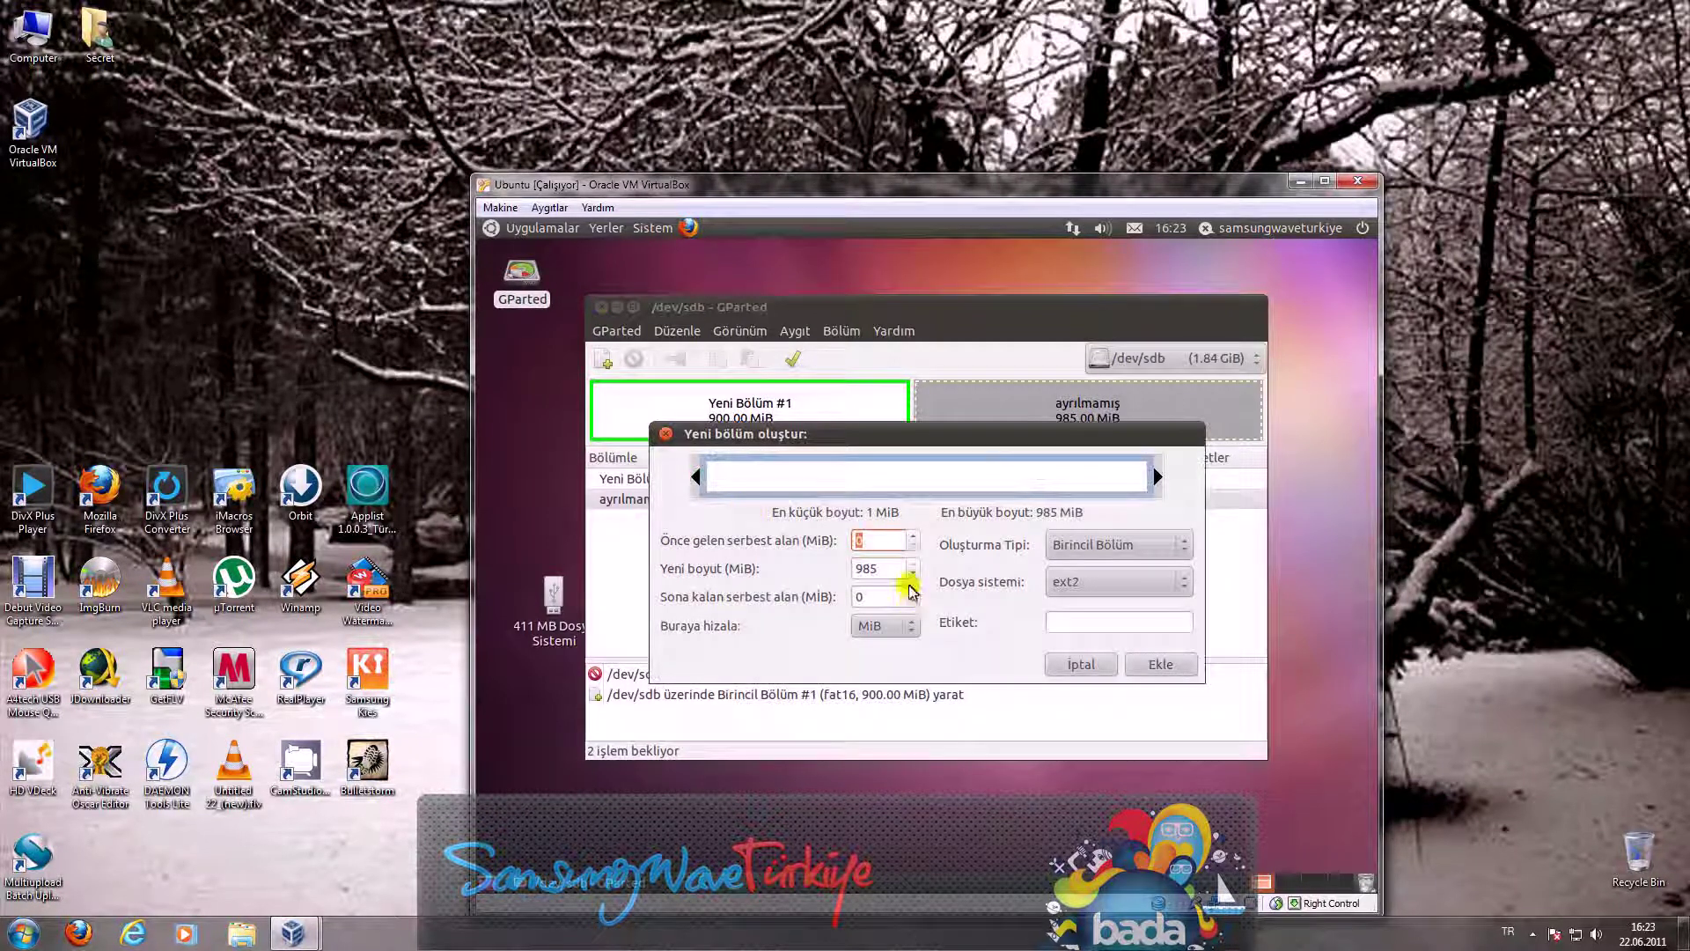
left_click(1107, 622)
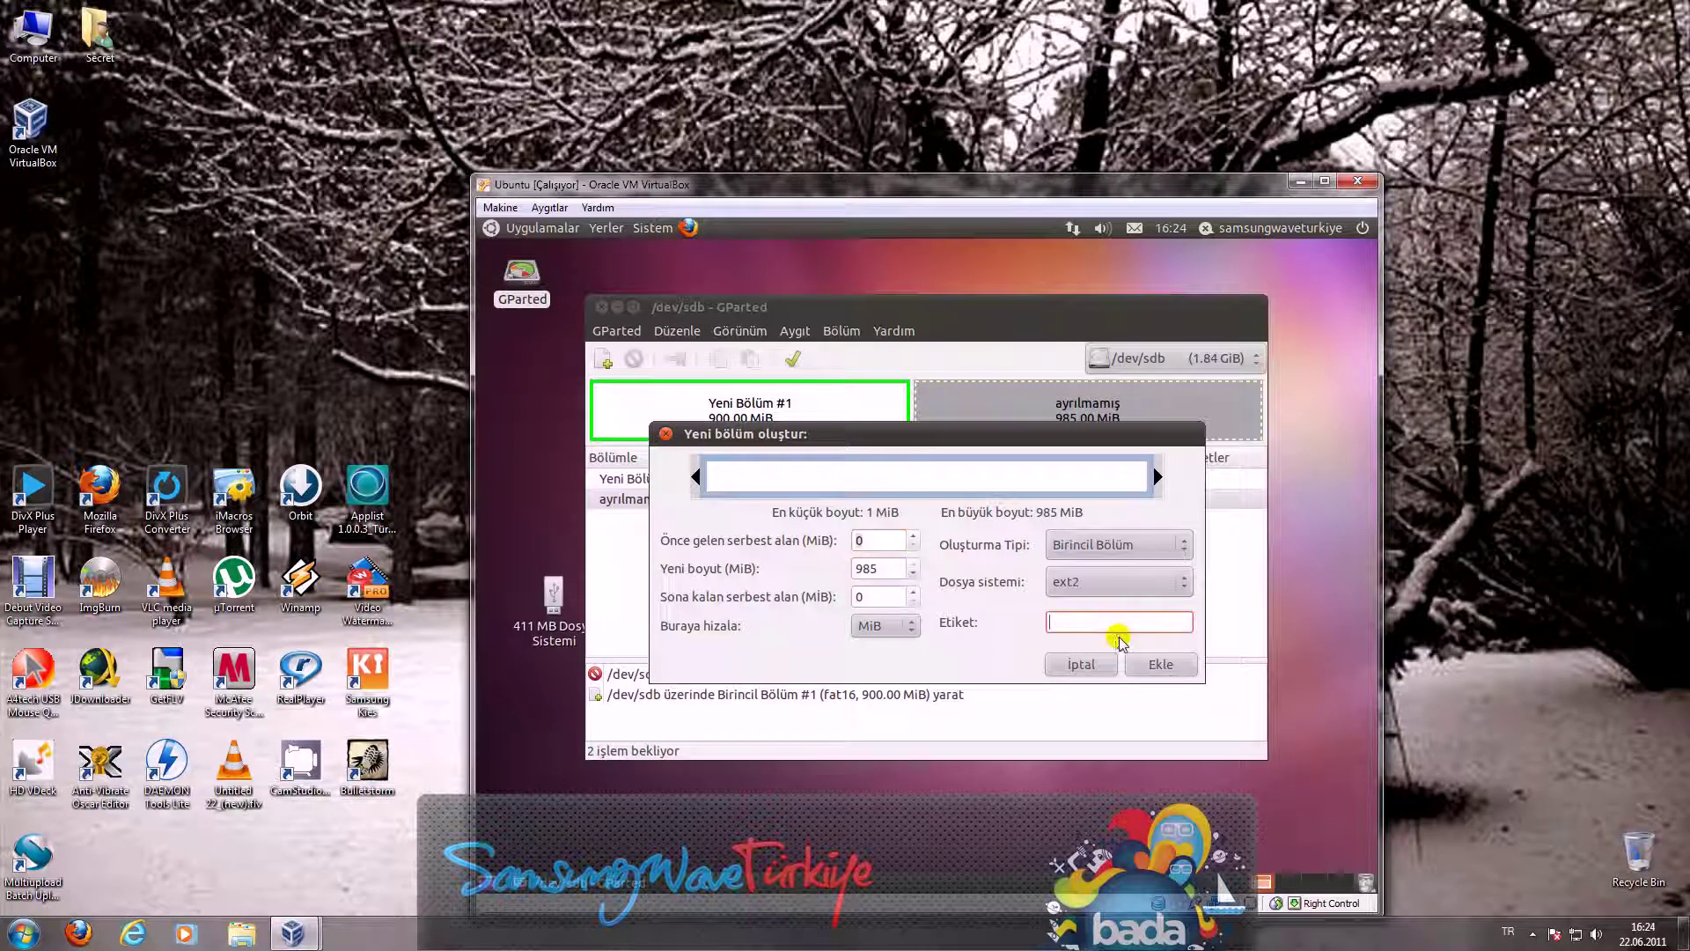
type("Andro")
type("id")
left_click(1164, 671)
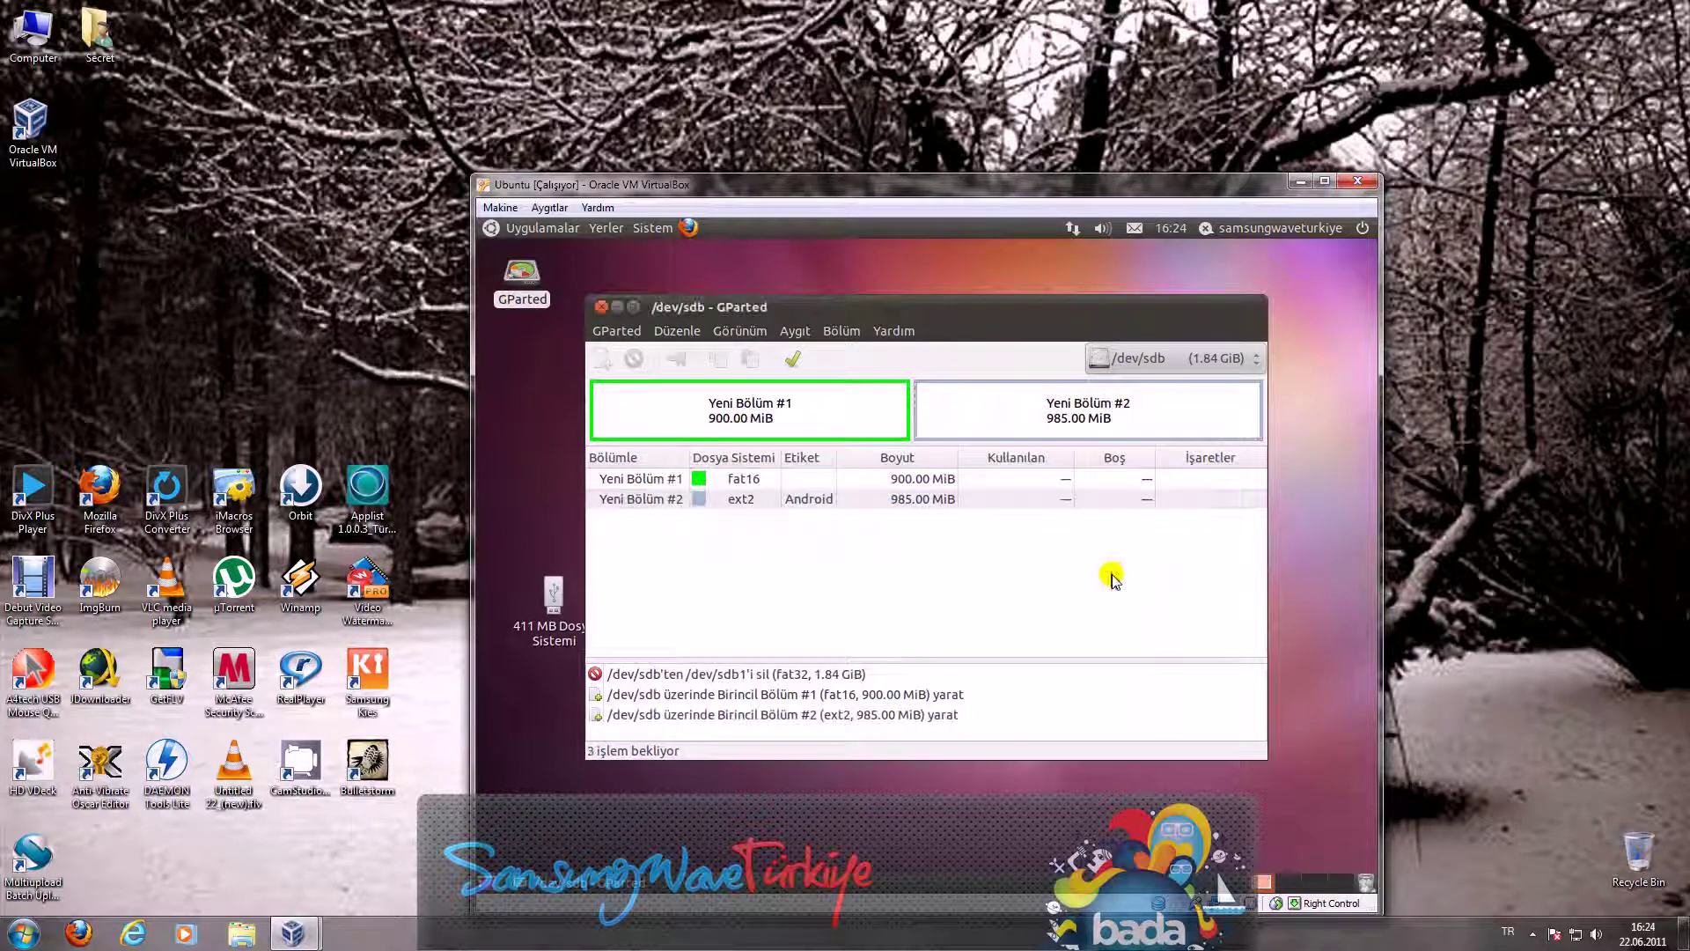
Step: Apply all pending partition operations to /dev/sdb and close GParted when they are done
left_click(791, 361)
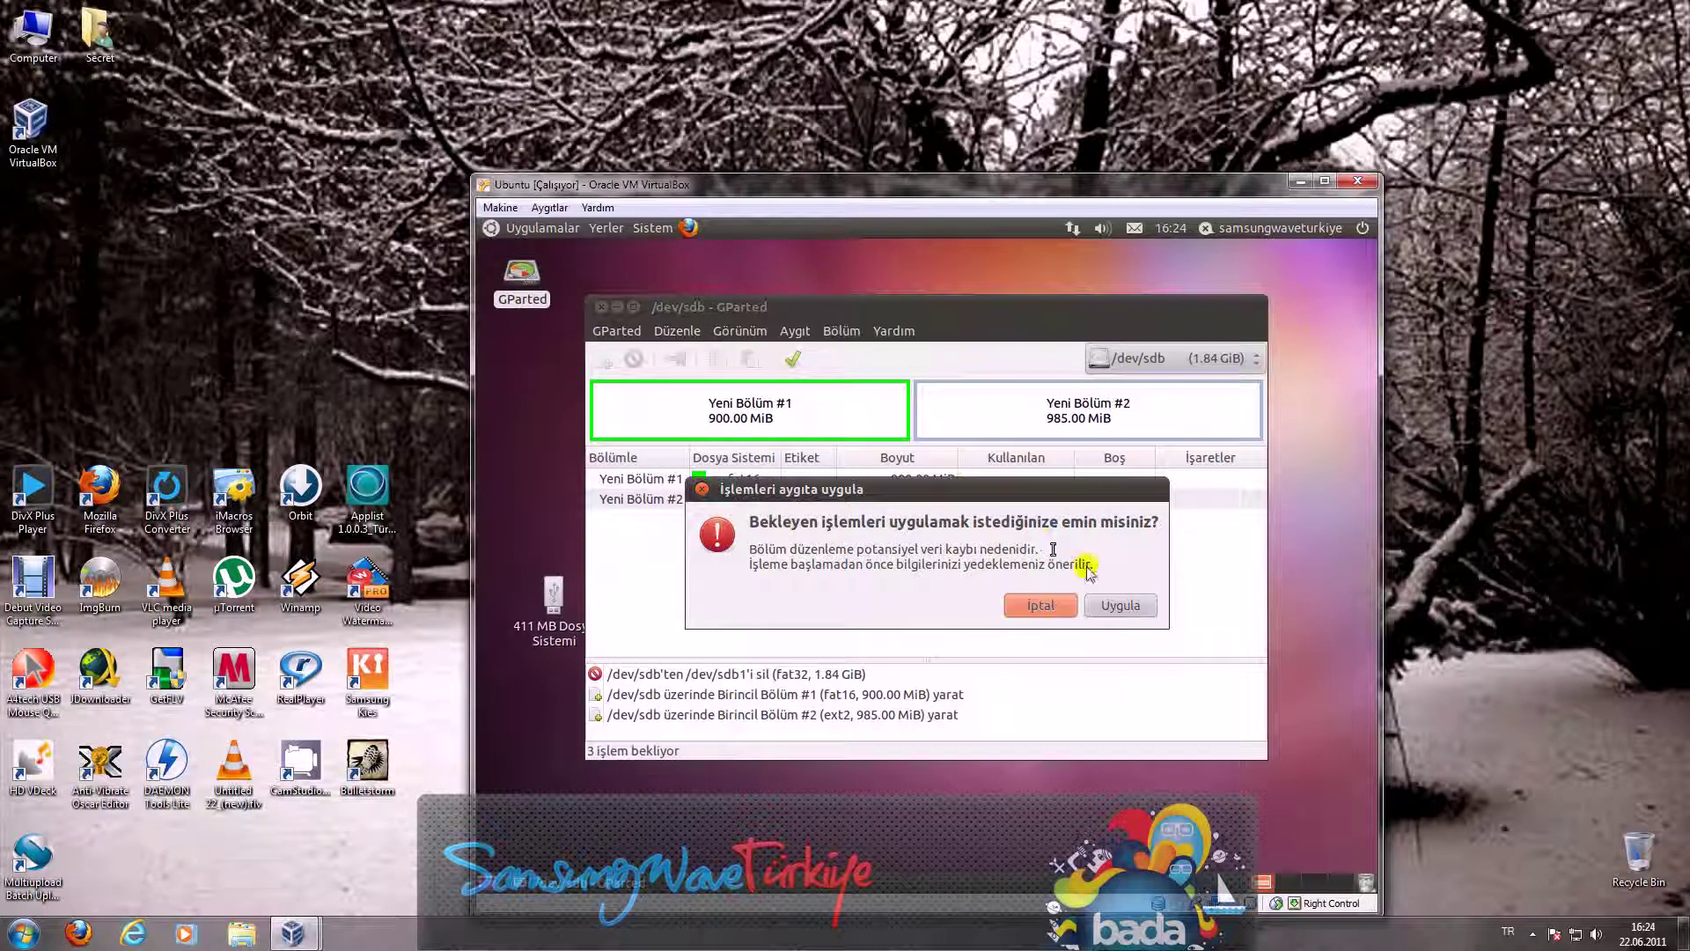
left_click(1113, 608)
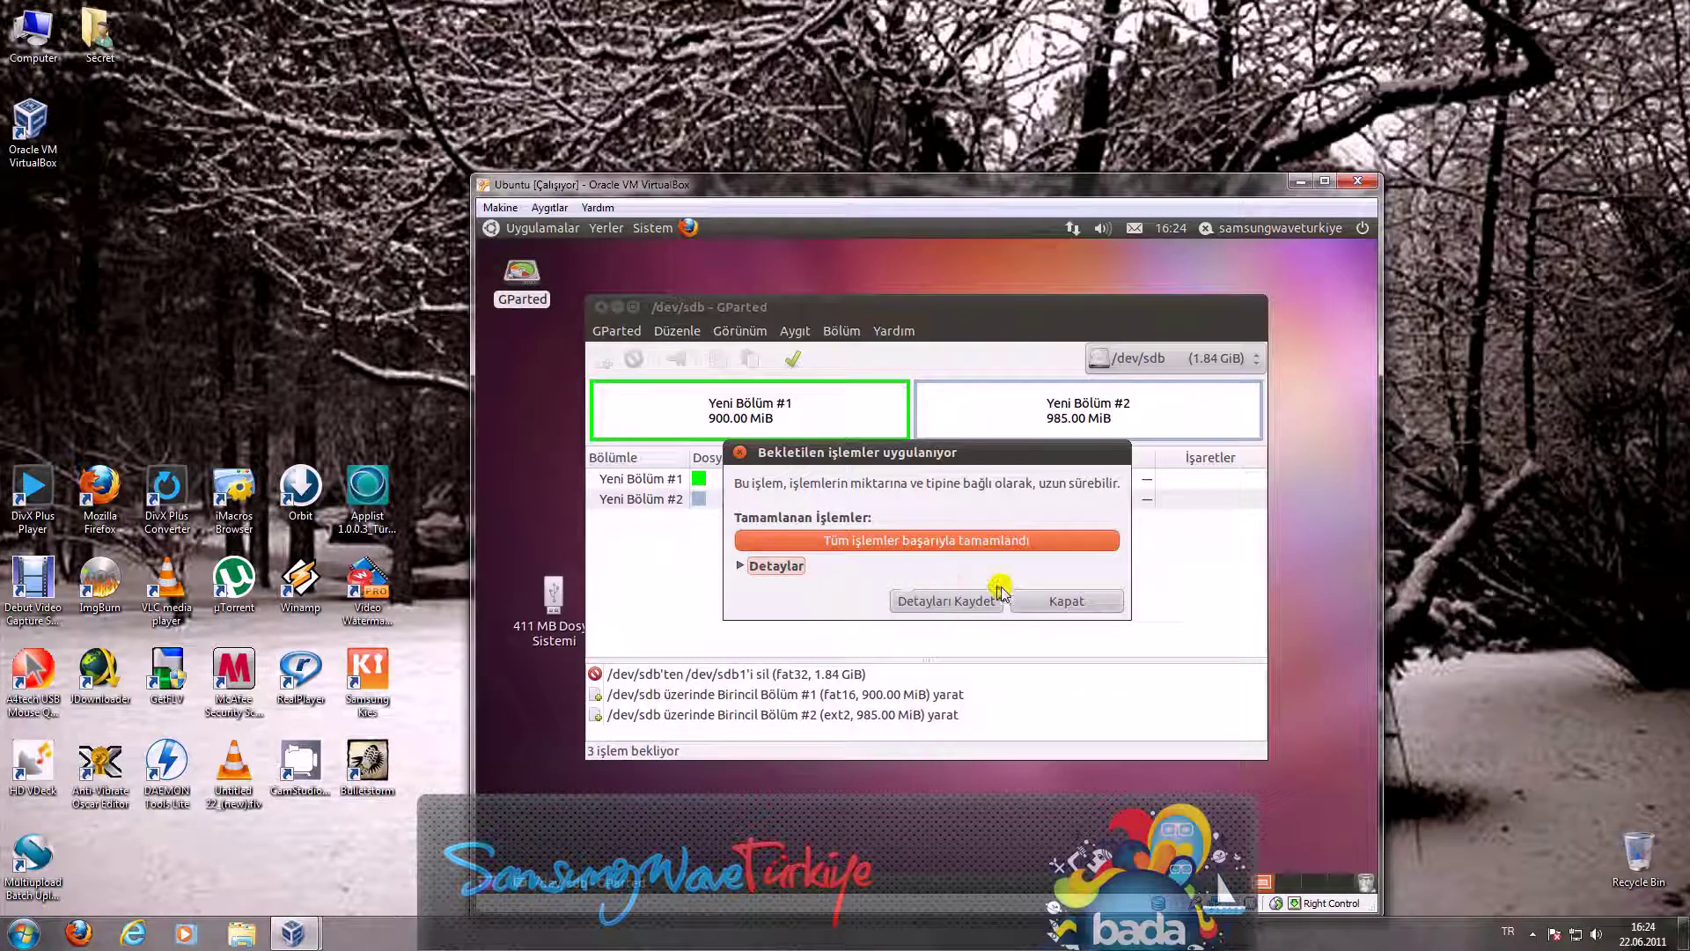
left_click(1039, 604)
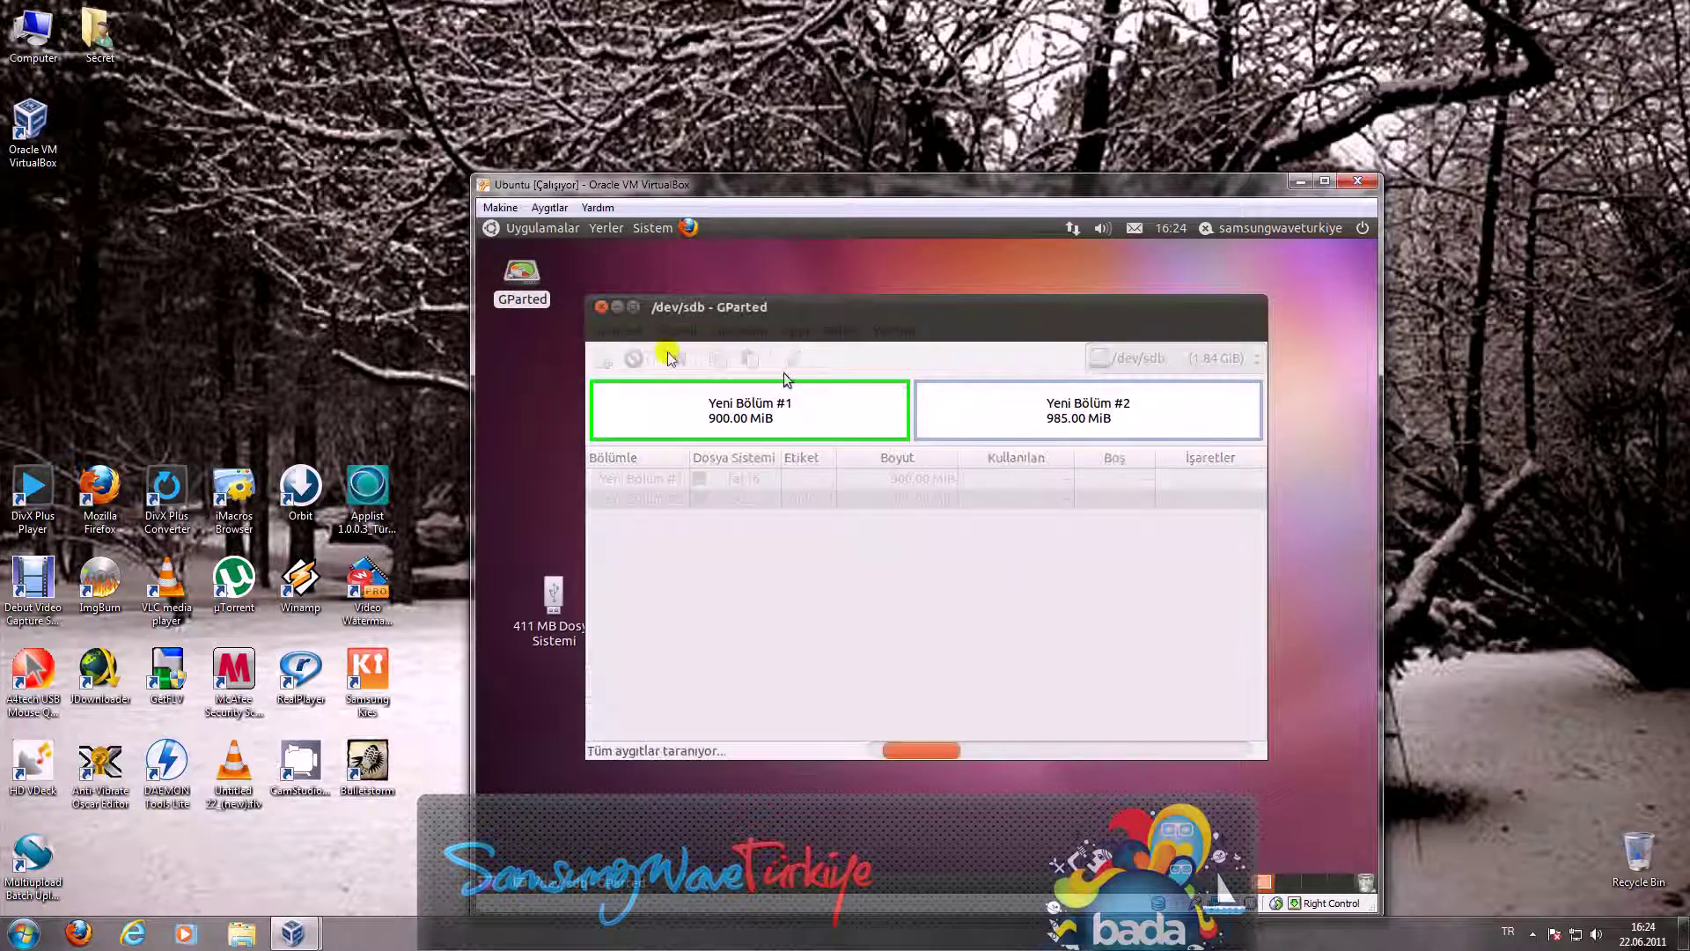
left_click(602, 307)
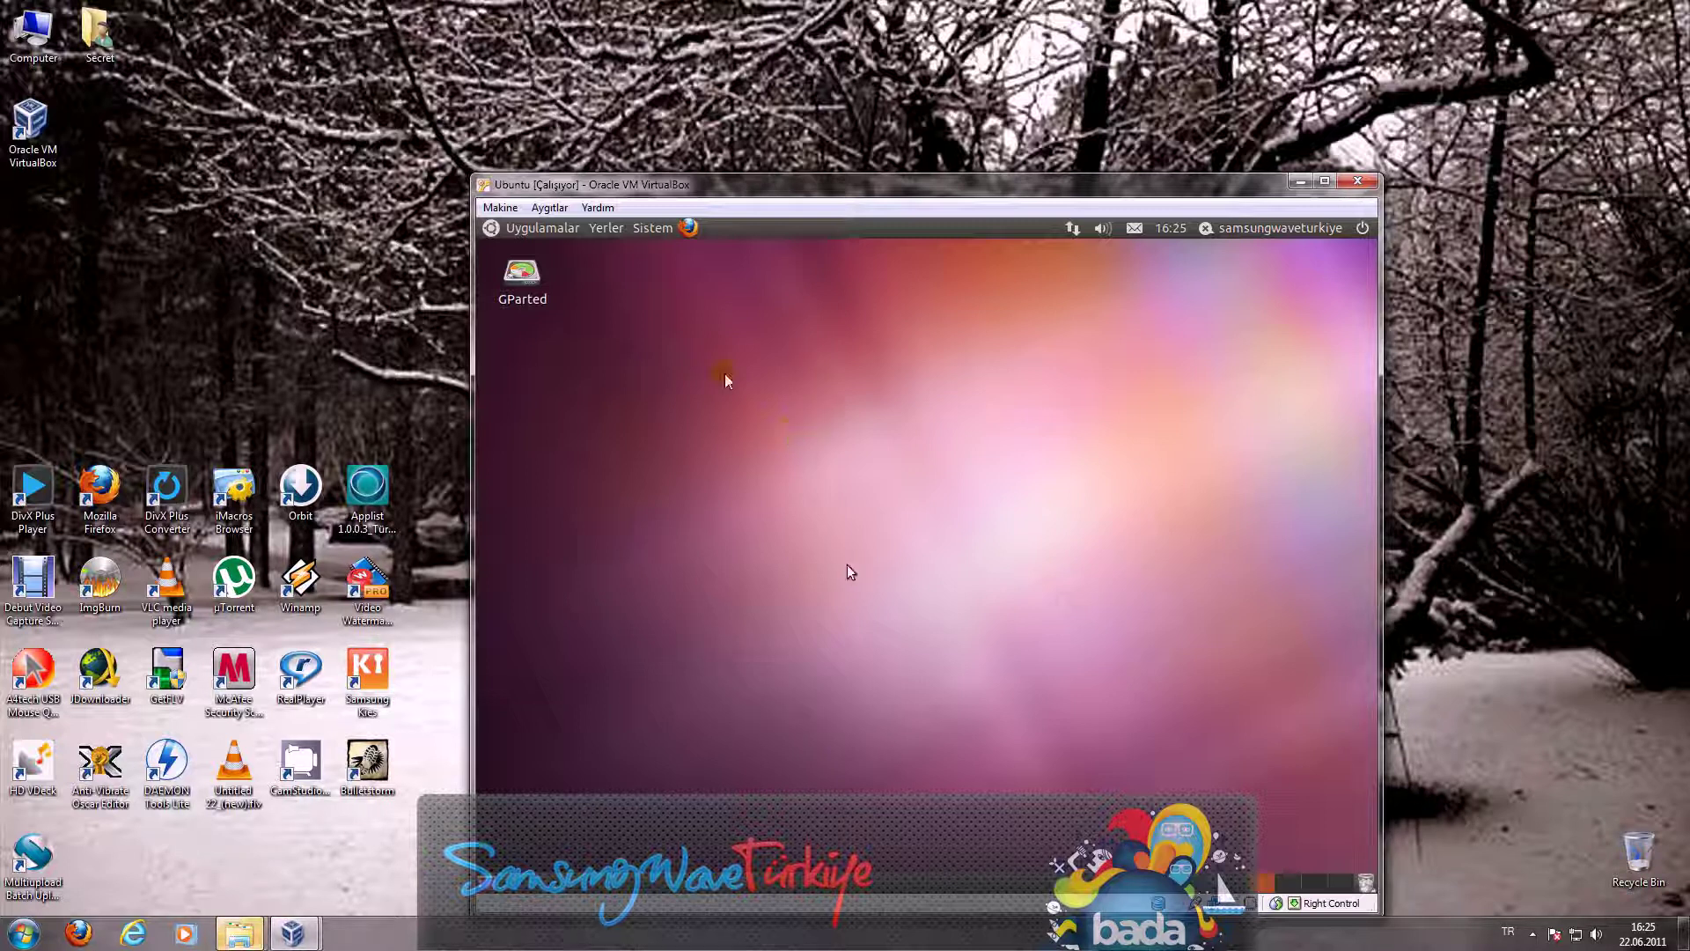
Step: Reattach the Samsung Wave (GT-S8500) USB device to the virtual machine so its repartitioned volumes are mounted
left_click(536, 207)
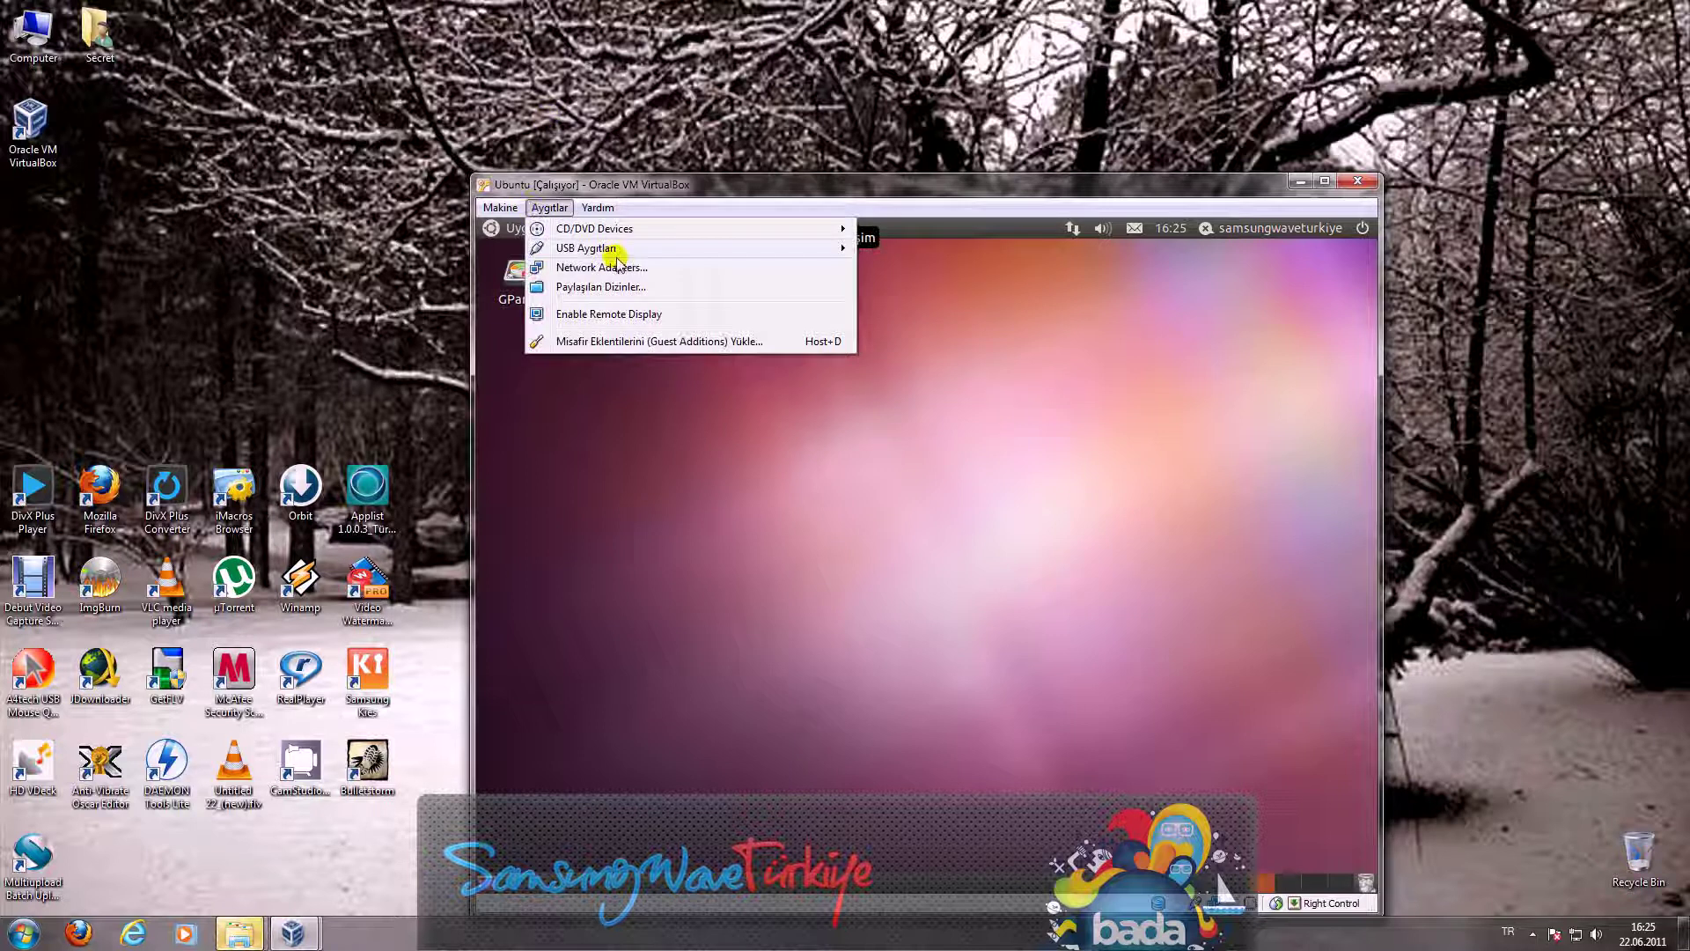
mouse_move(672, 253)
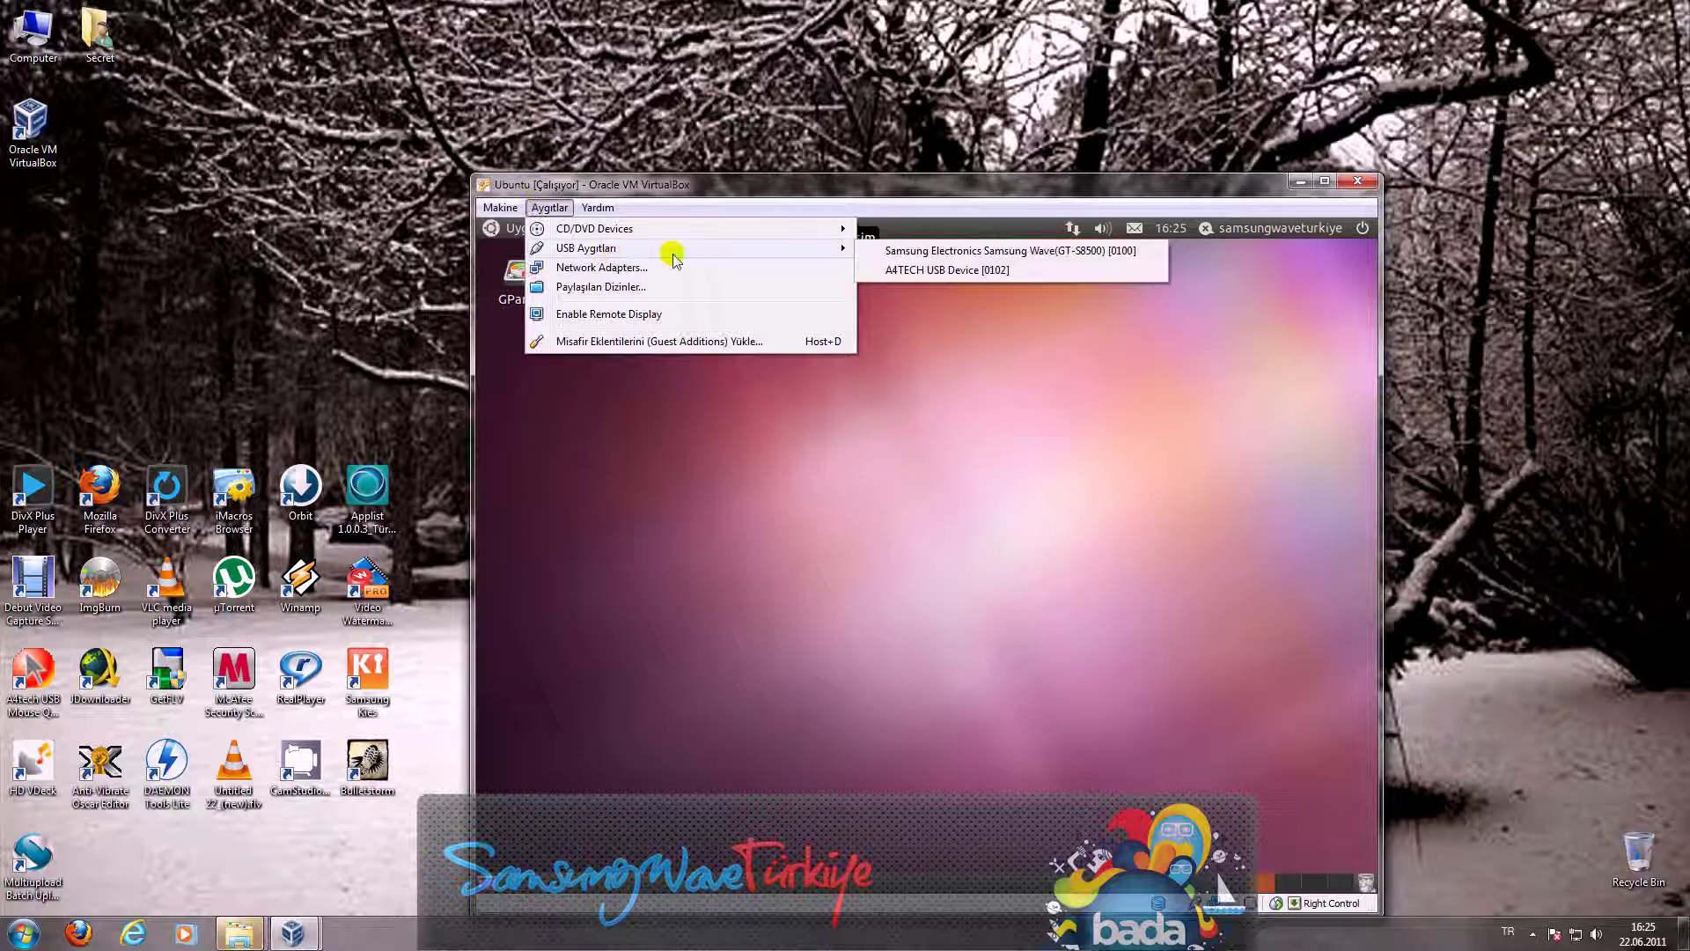
left_click(905, 250)
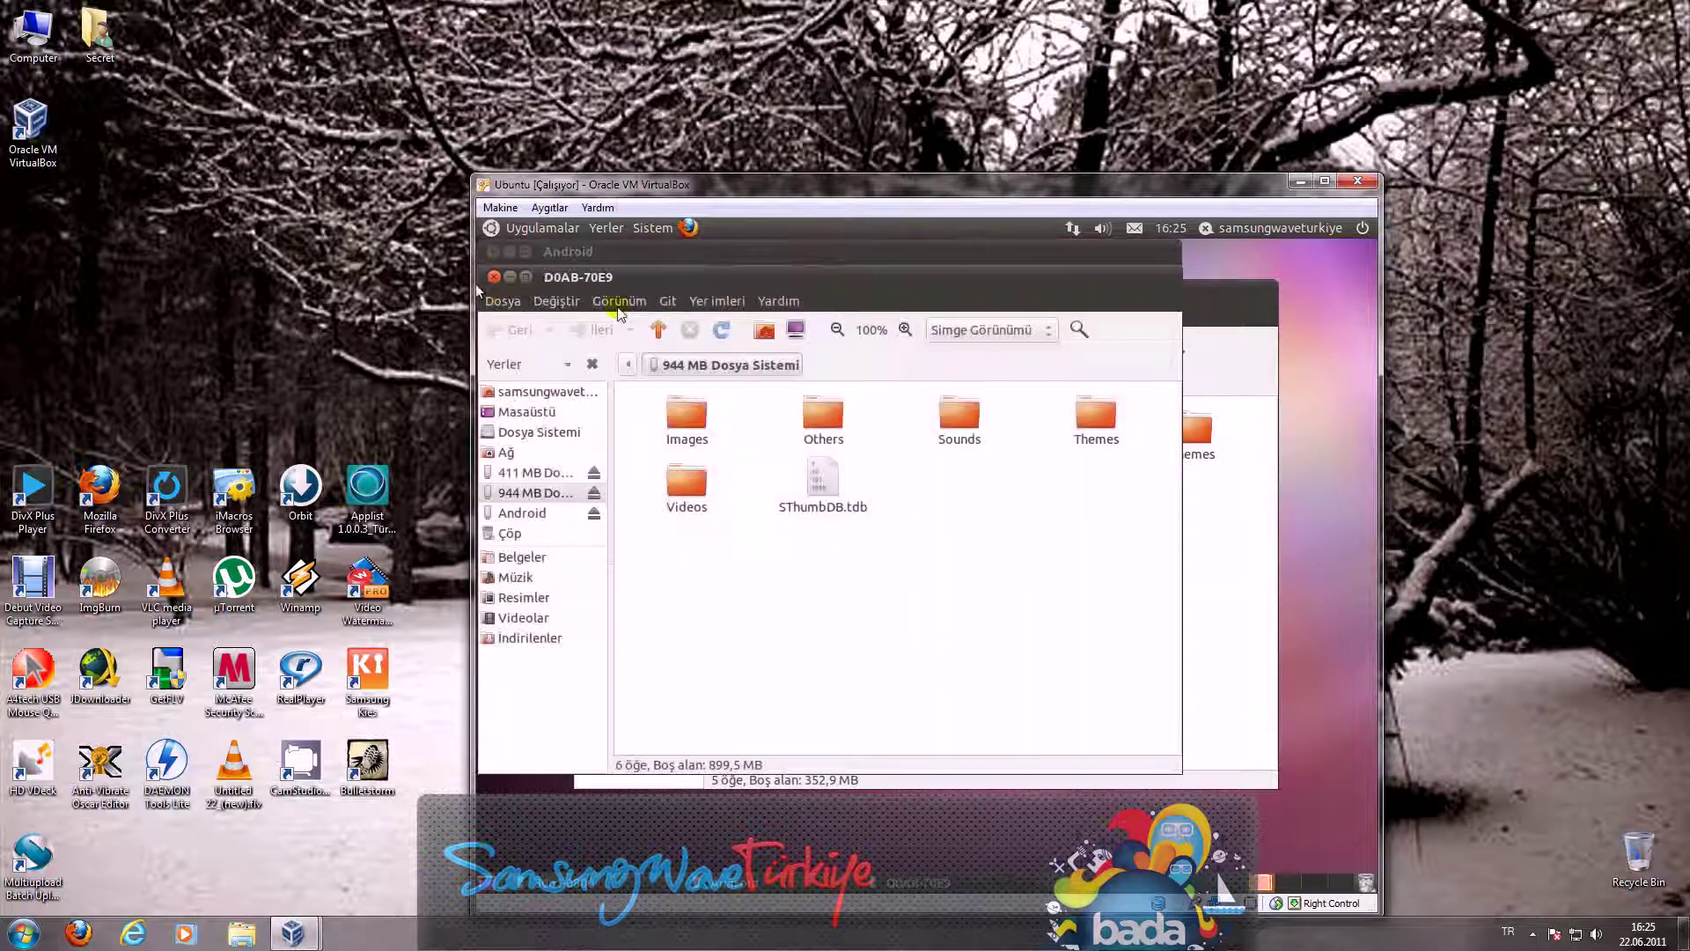
Step: Separate and close the file windows of the Android, 944 MB and 411 MB volumes, and shift the 944 MB icon slightly down the desktop
left_click_drag(760, 302, 955, 529)
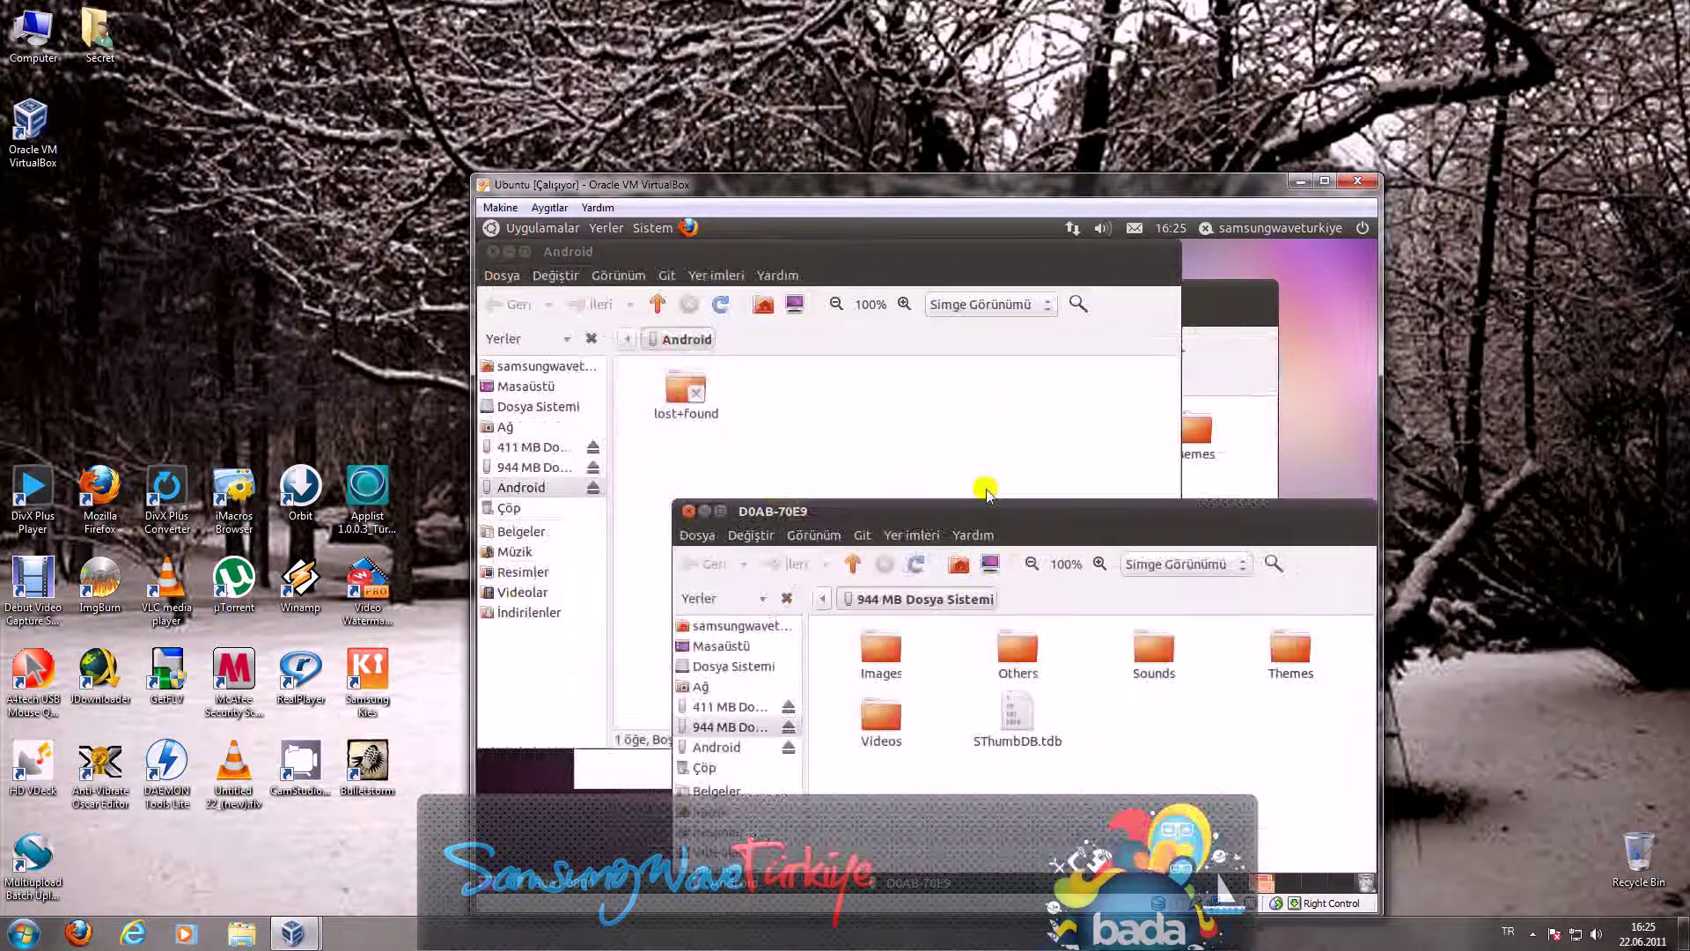
left_click_drag(912, 280, 901, 460)
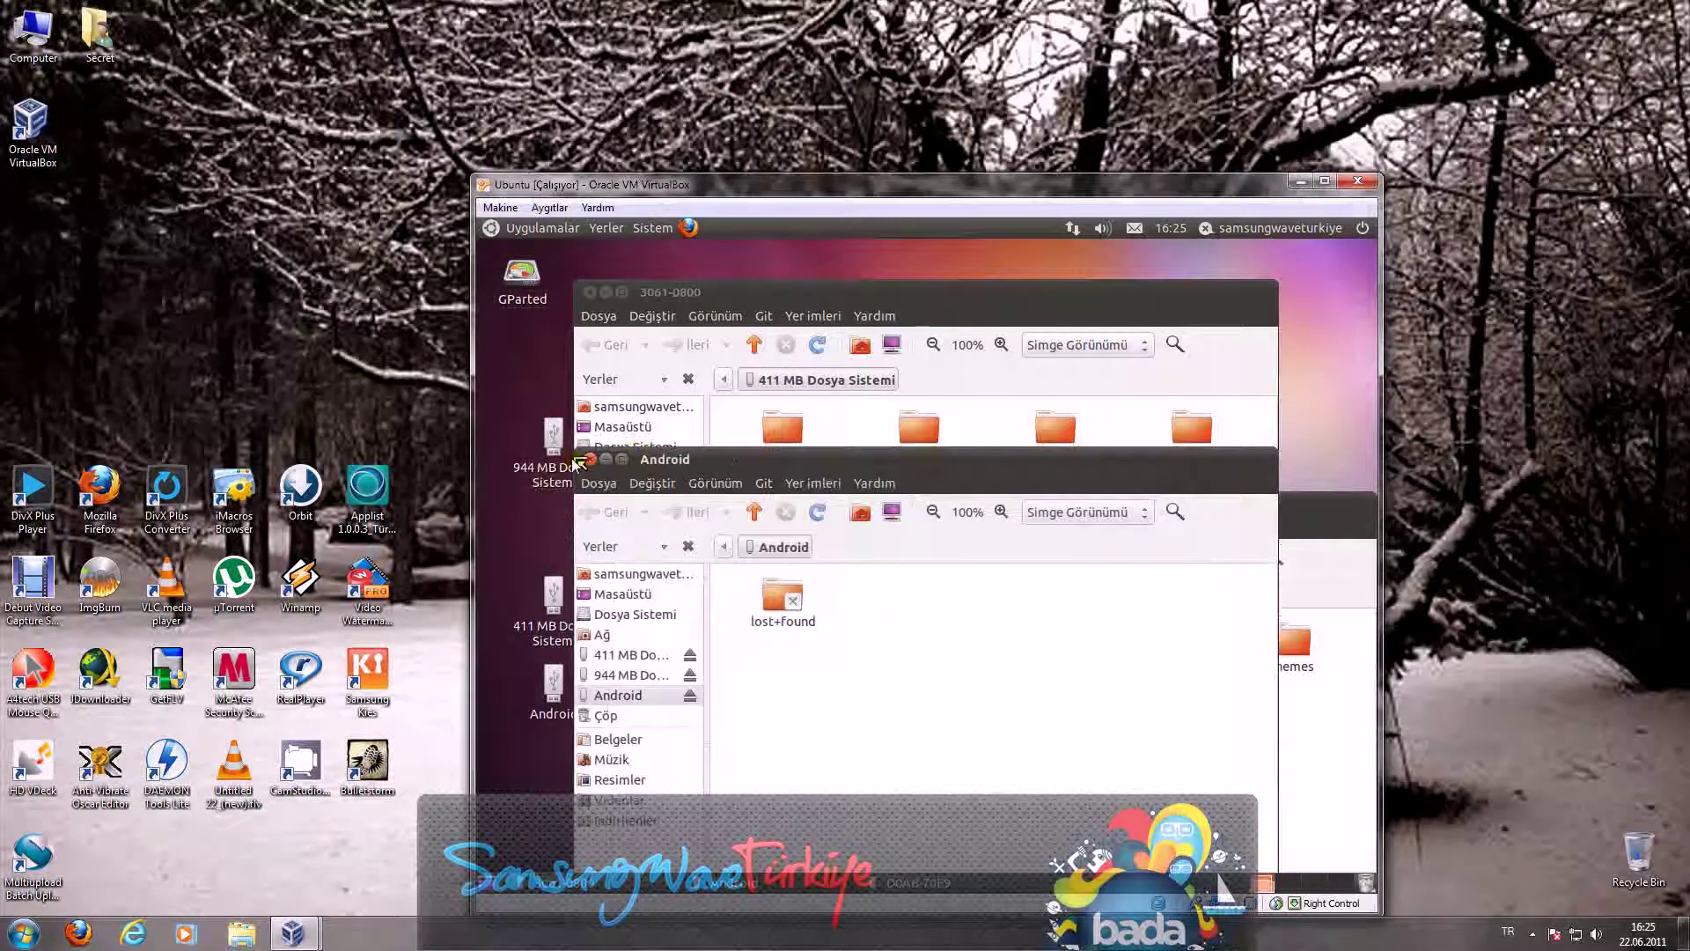
left_click(590, 461)
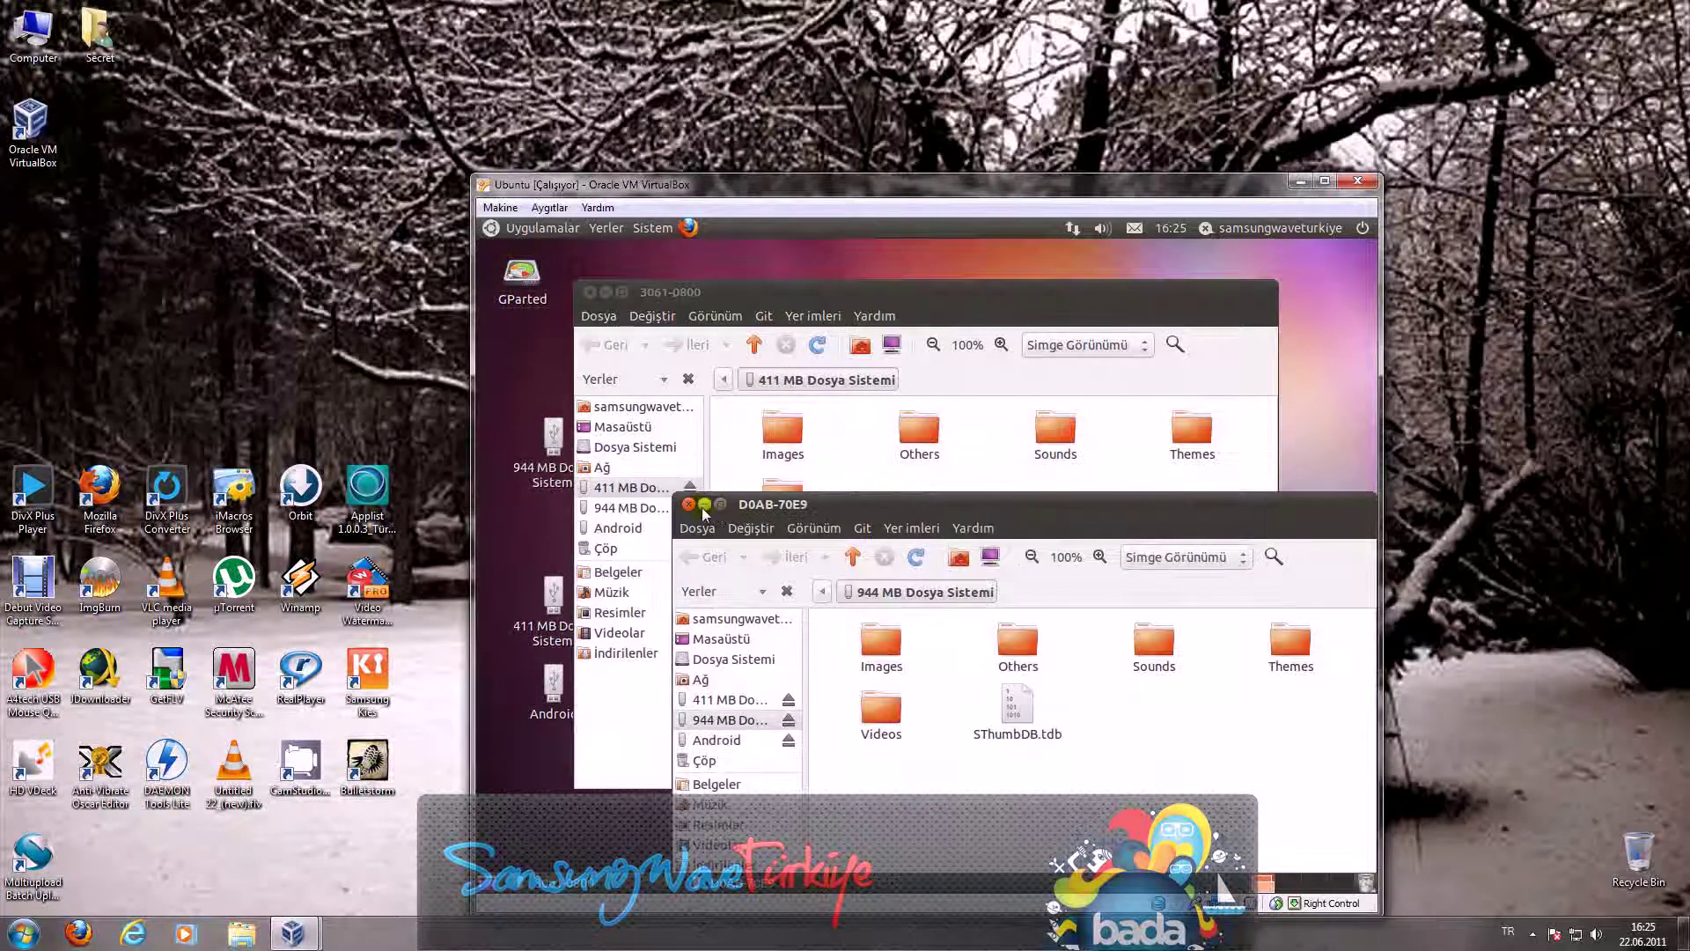
left_click(686, 507)
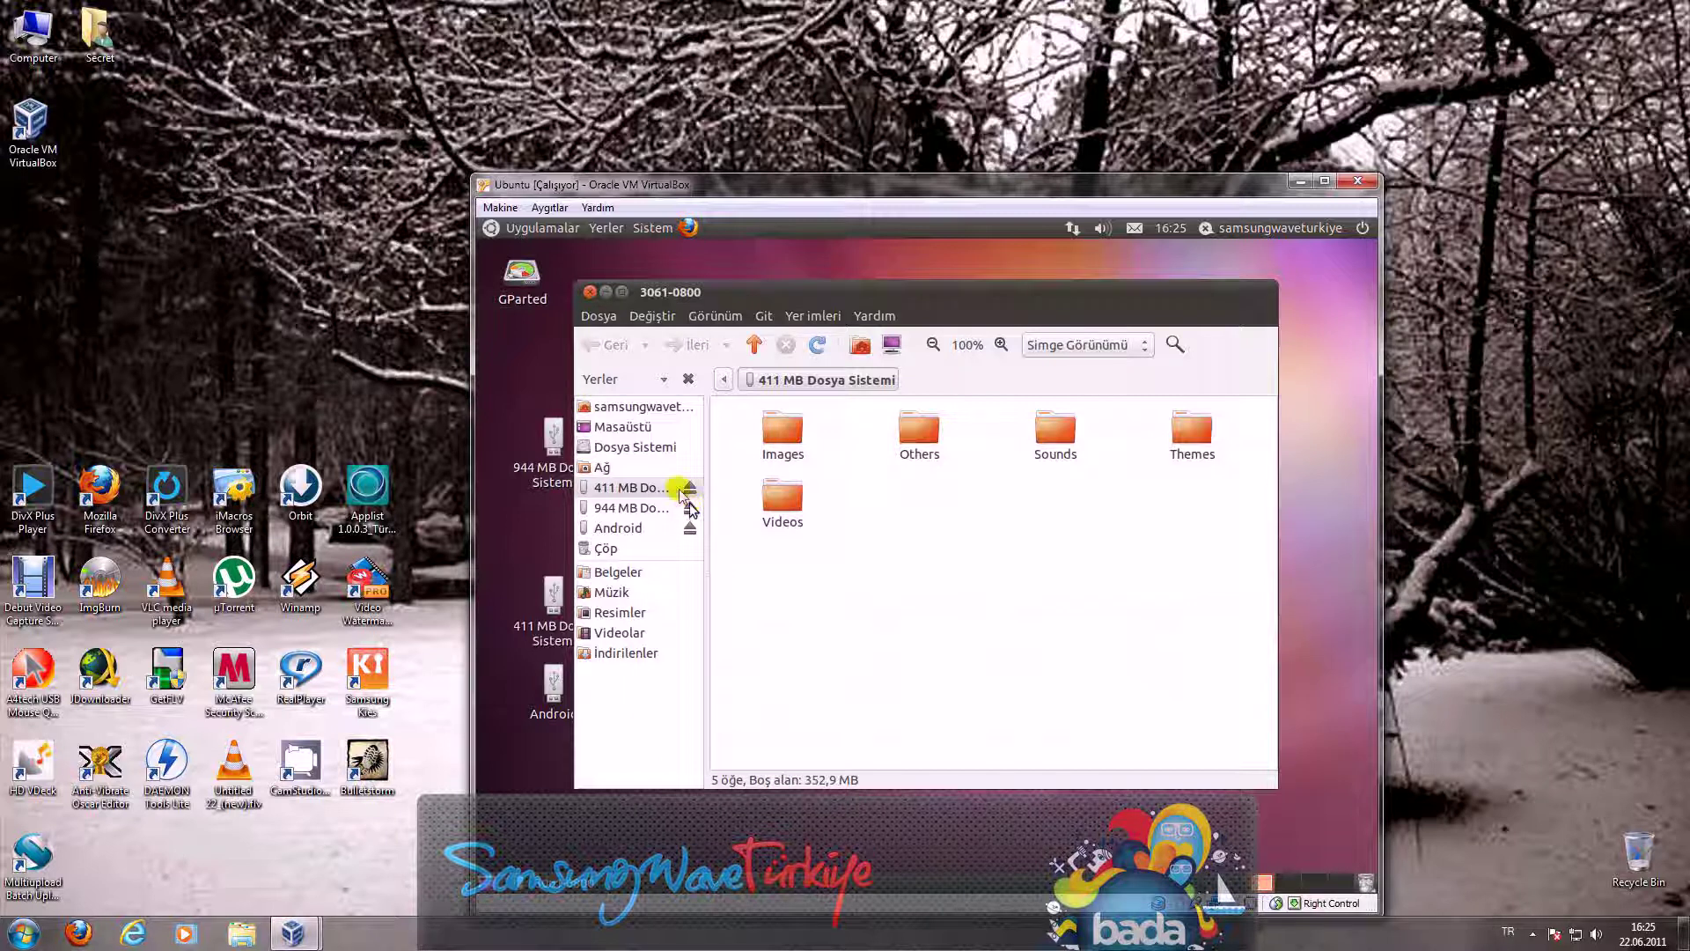
left_click(588, 292)
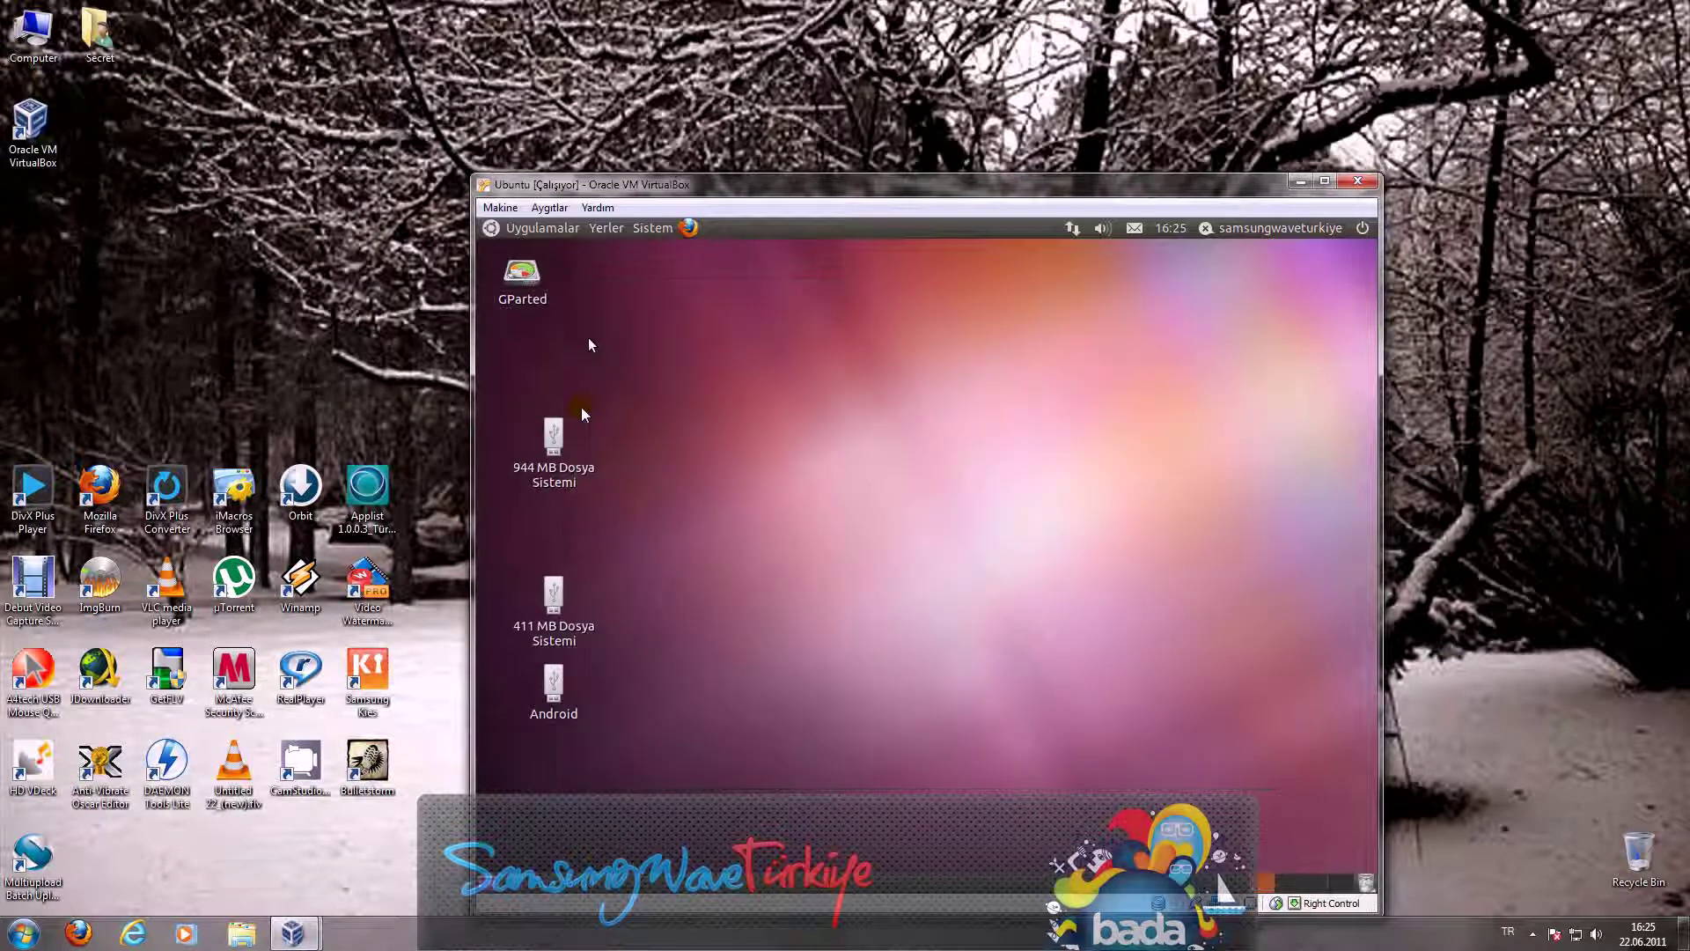
left_click_drag(558, 468, 560, 503)
left_click_drag(686, 472, 697, 484)
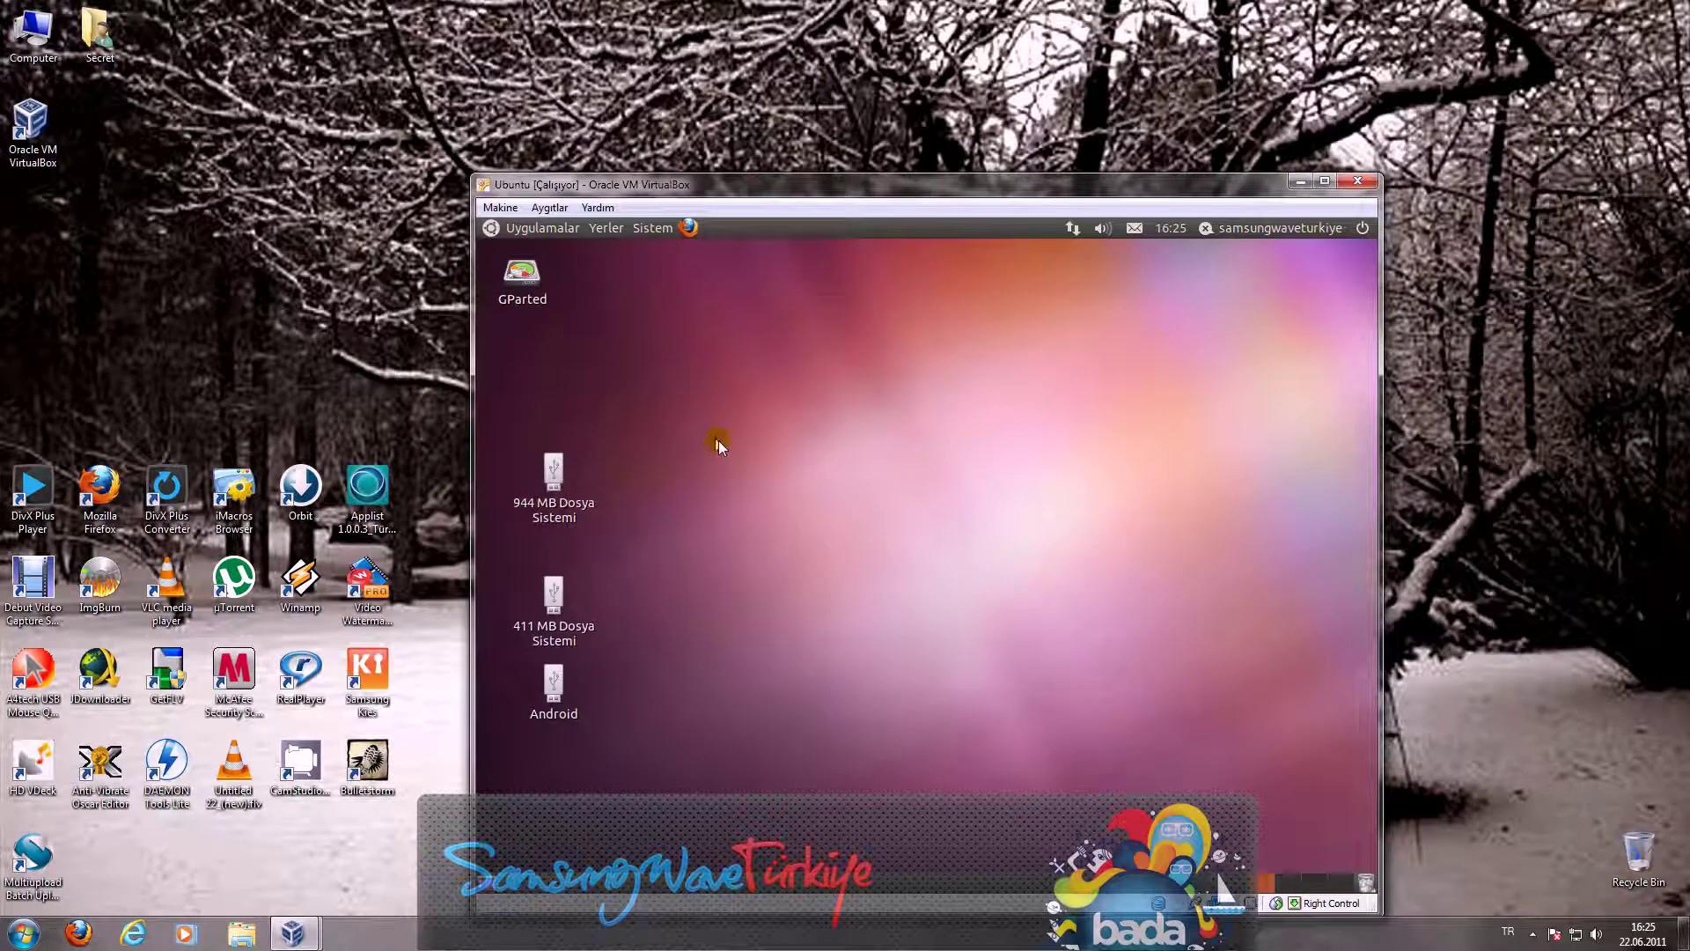